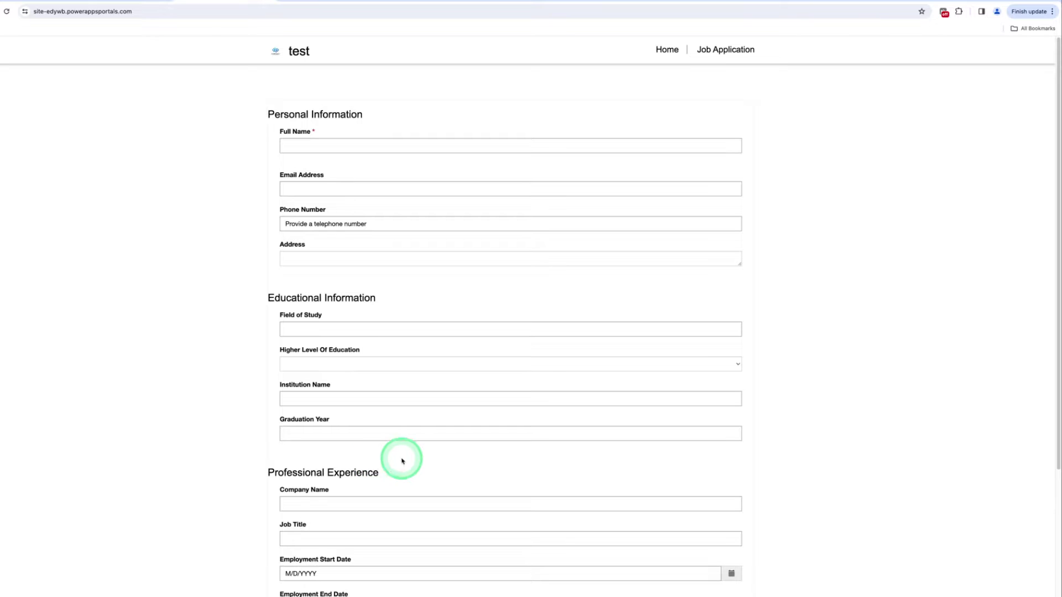
Scroll through the application form until the multistep Personal Information step is shown
drag(1056, 443, 1019, 422)
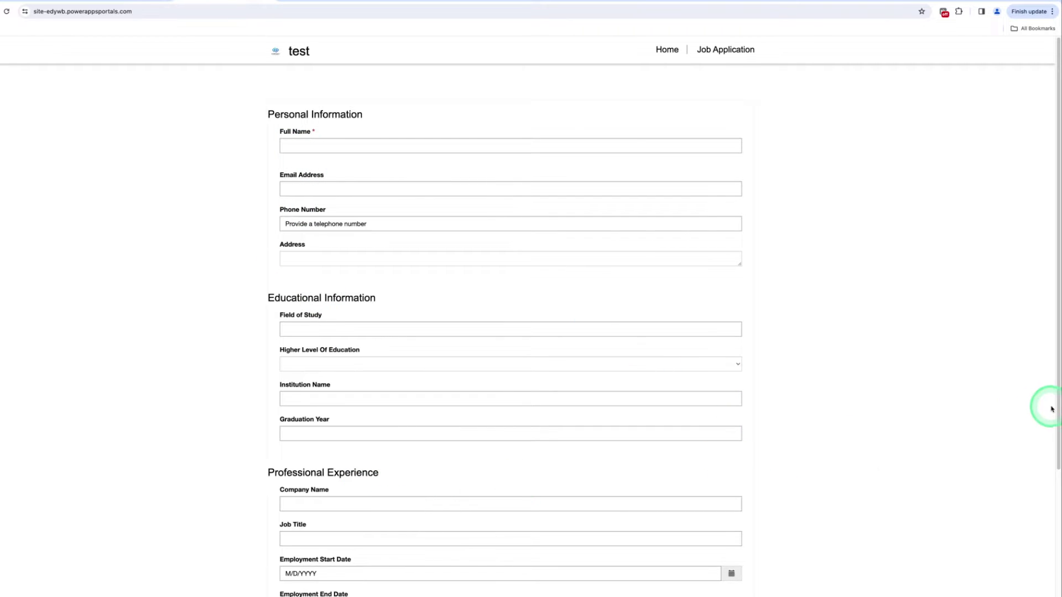
drag(1053, 409, 1056, 344)
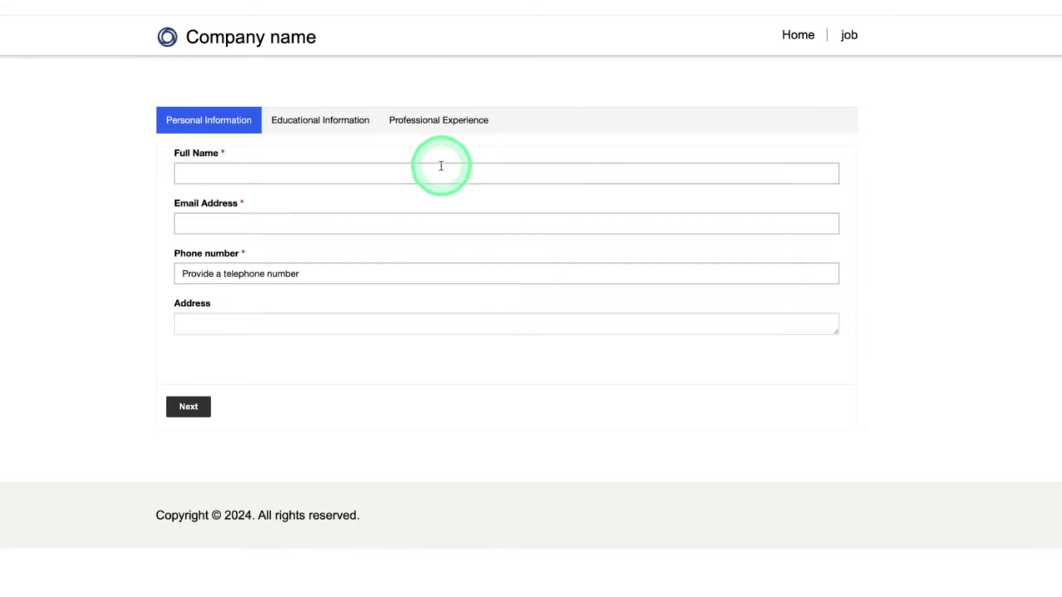
Enter the applicant's full name, email, phone number and address, then go to the next step
click(331, 176)
text(Sakshi)
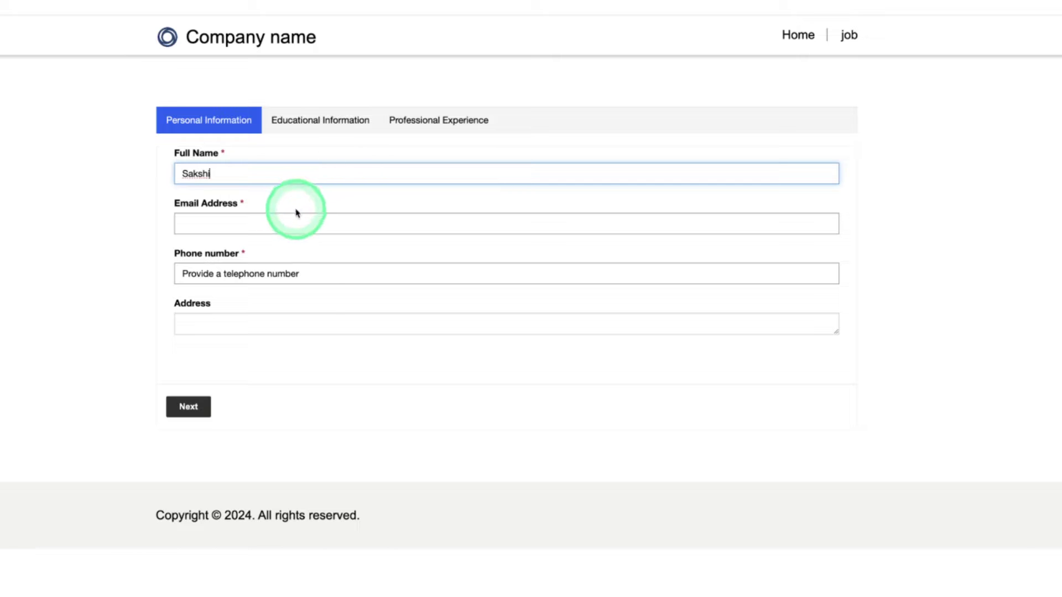
click(293, 218)
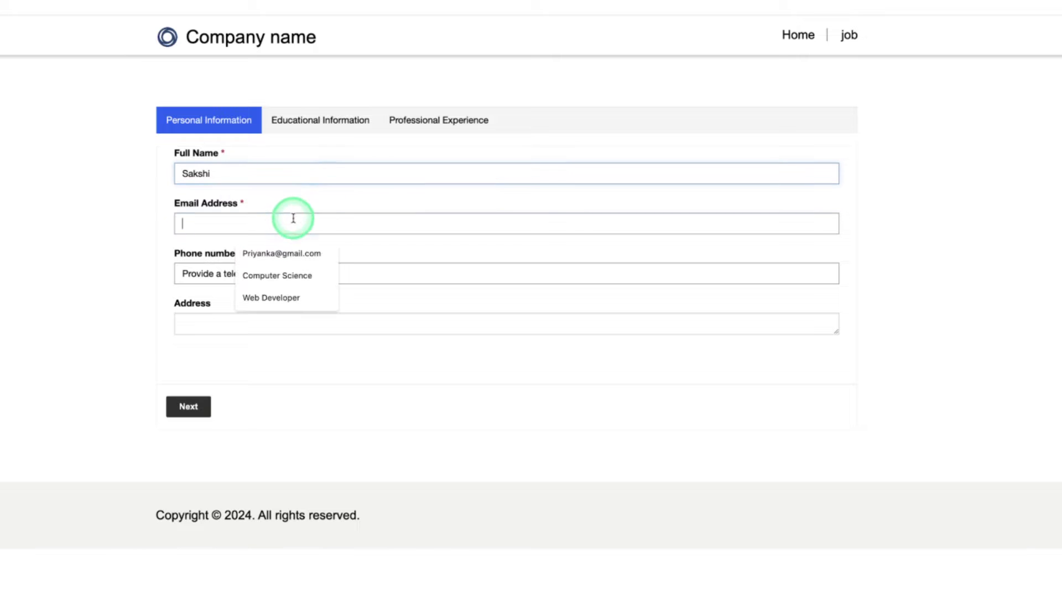
text(Sa)
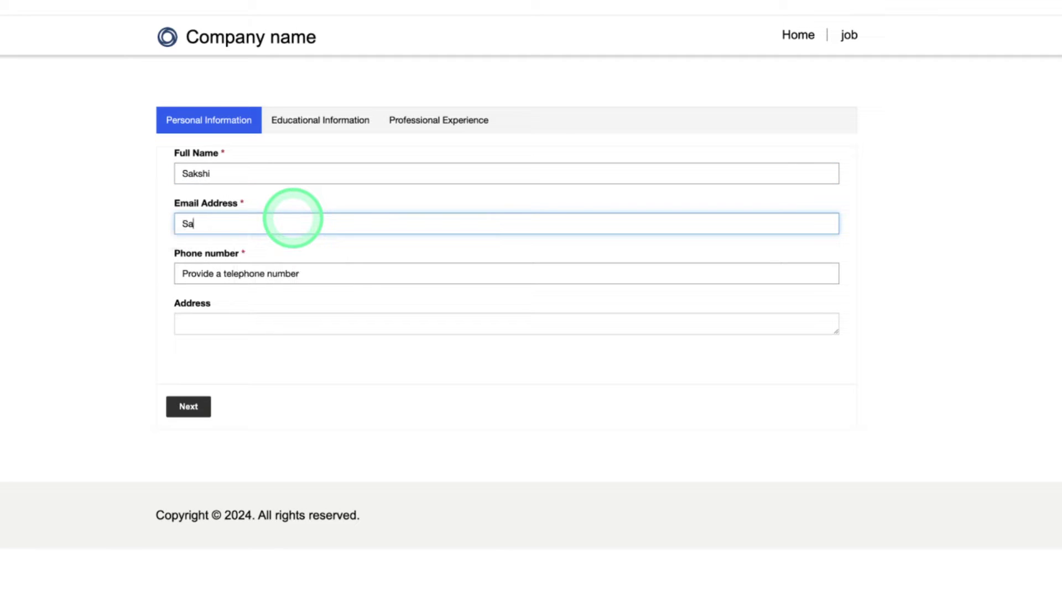
click(268, 275)
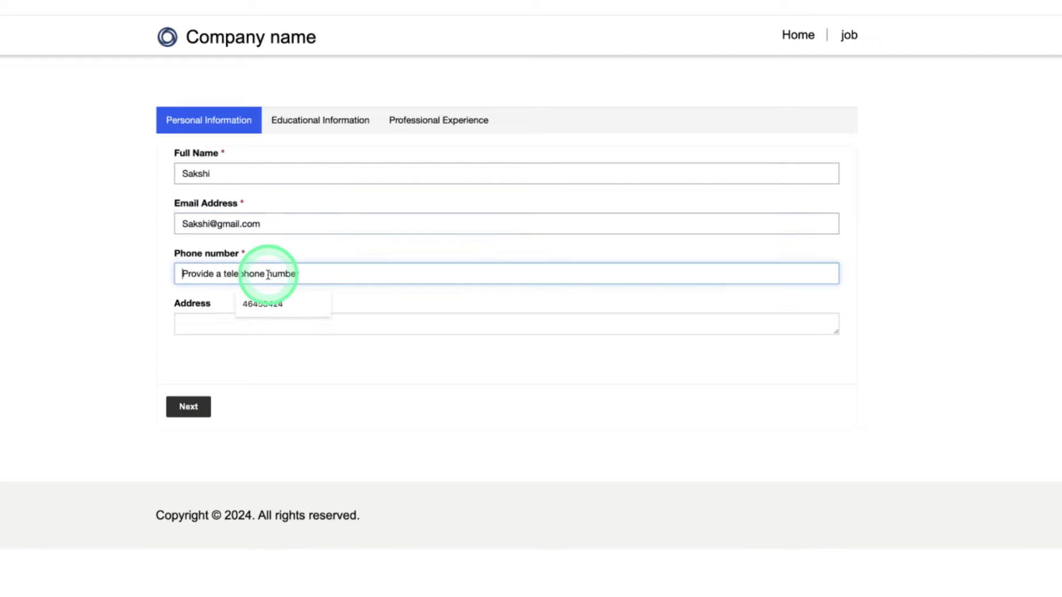
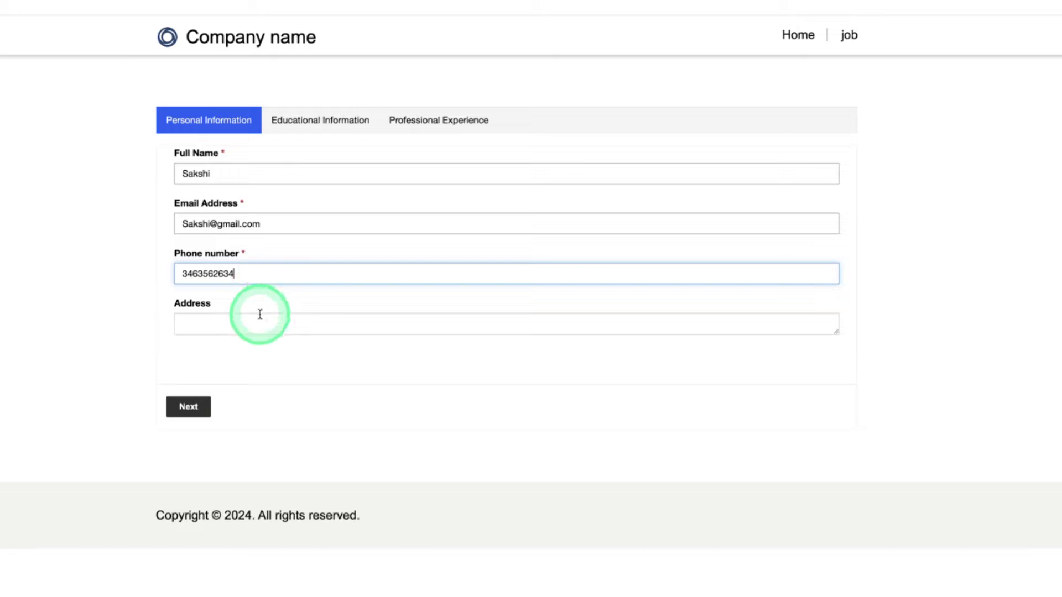
click(266, 326)
text(d)
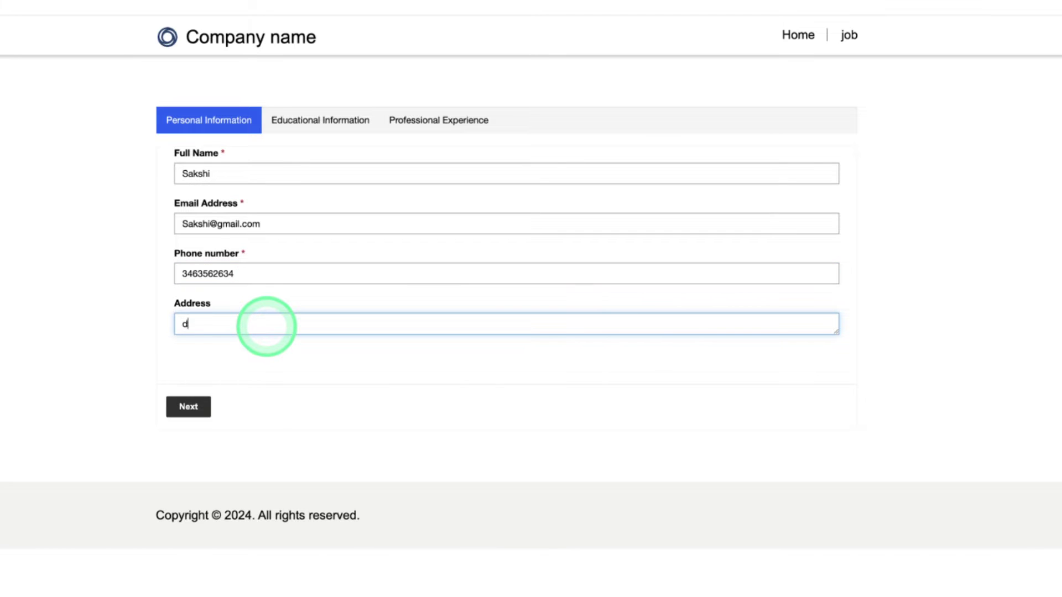
text(elhi)
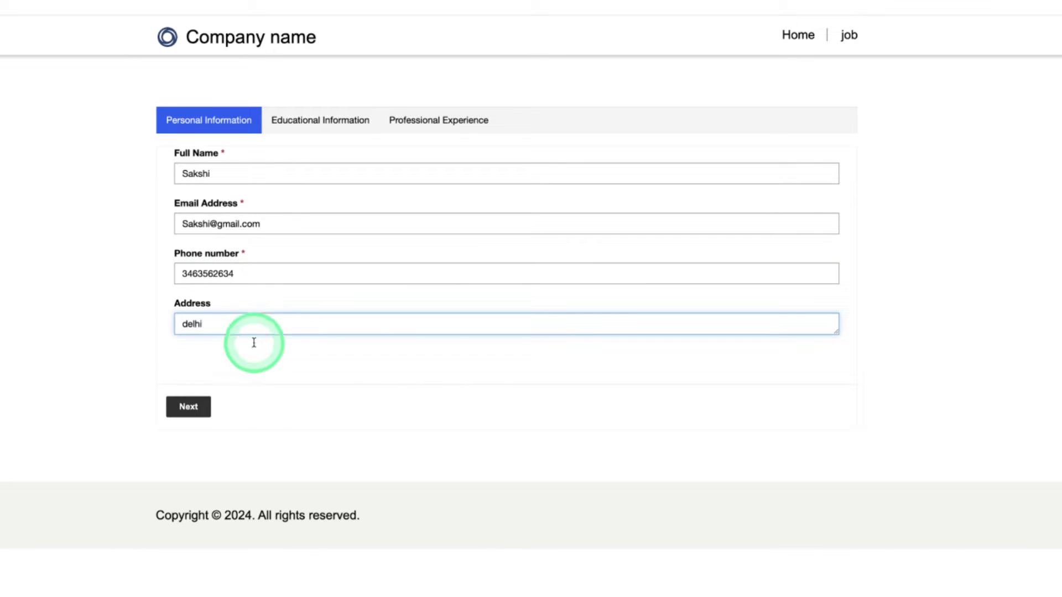
click(196, 407)
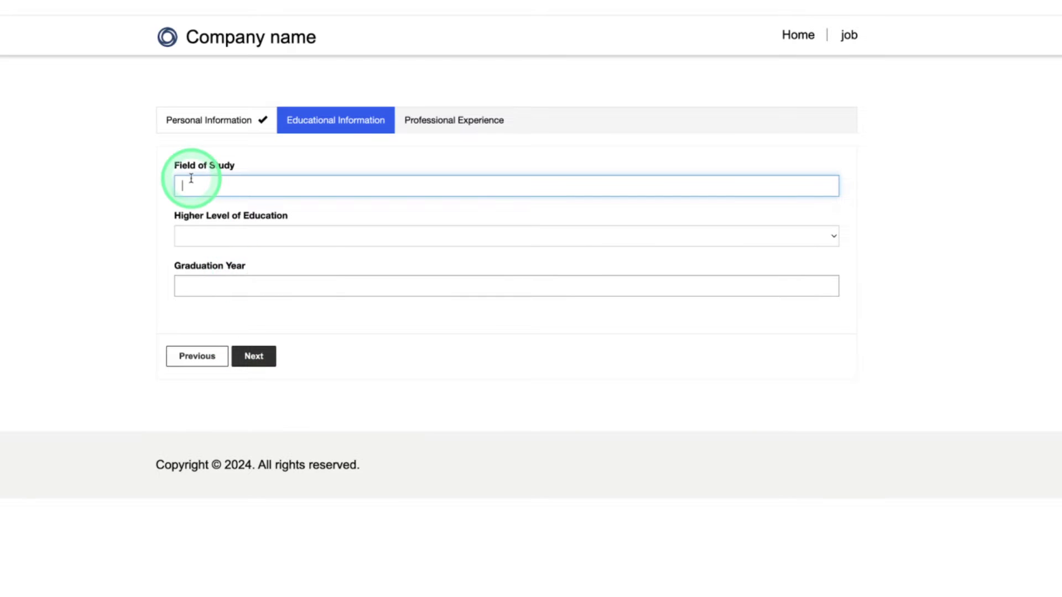
Fill education with Computer Science, Bachelor's Degree and graduation year 2023, then advance
click(191, 179)
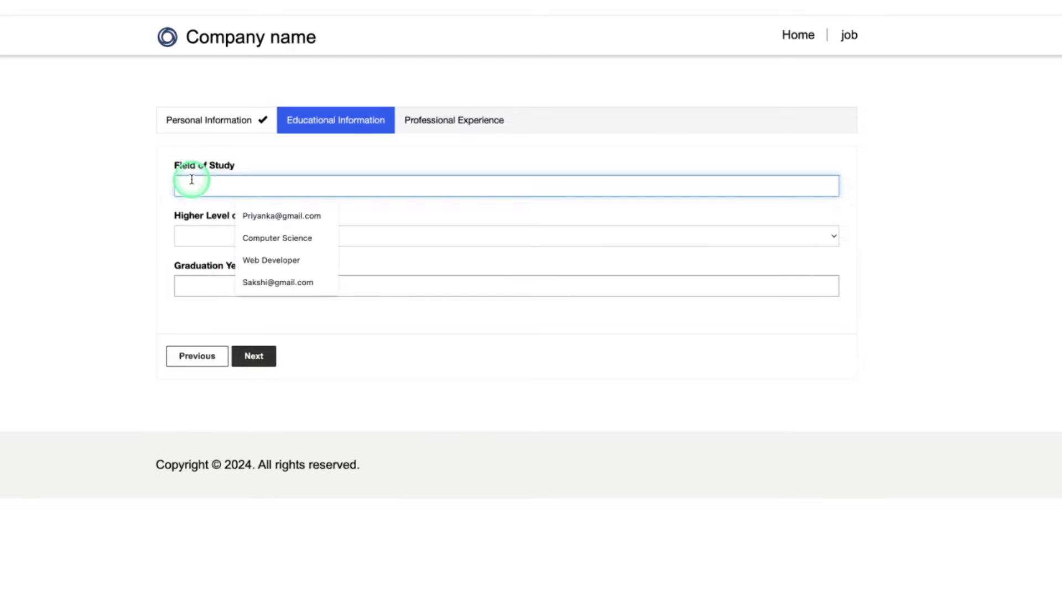
click(249, 236)
click(249, 236)
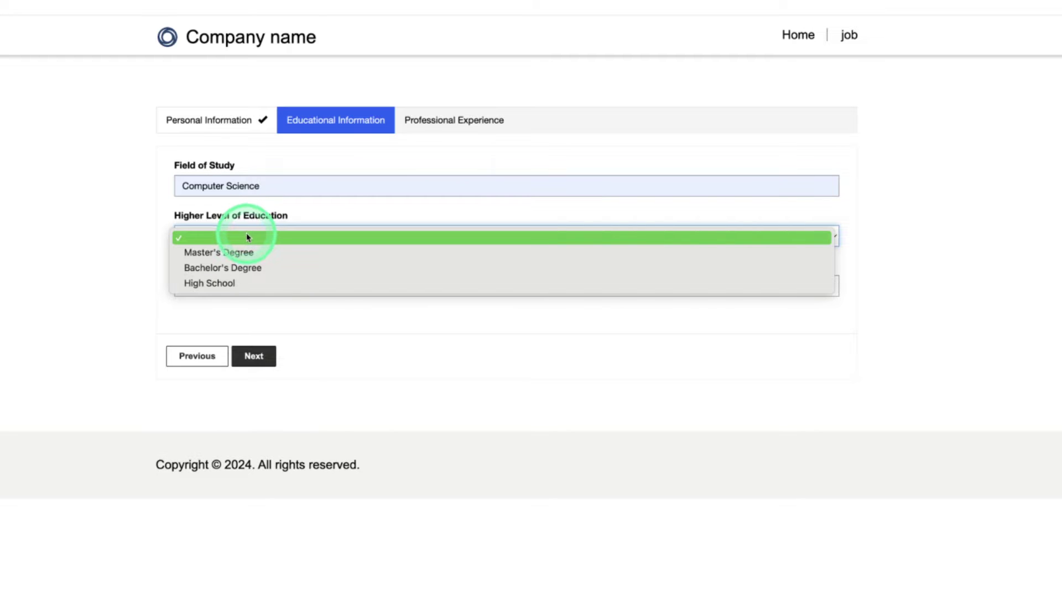
click(247, 268)
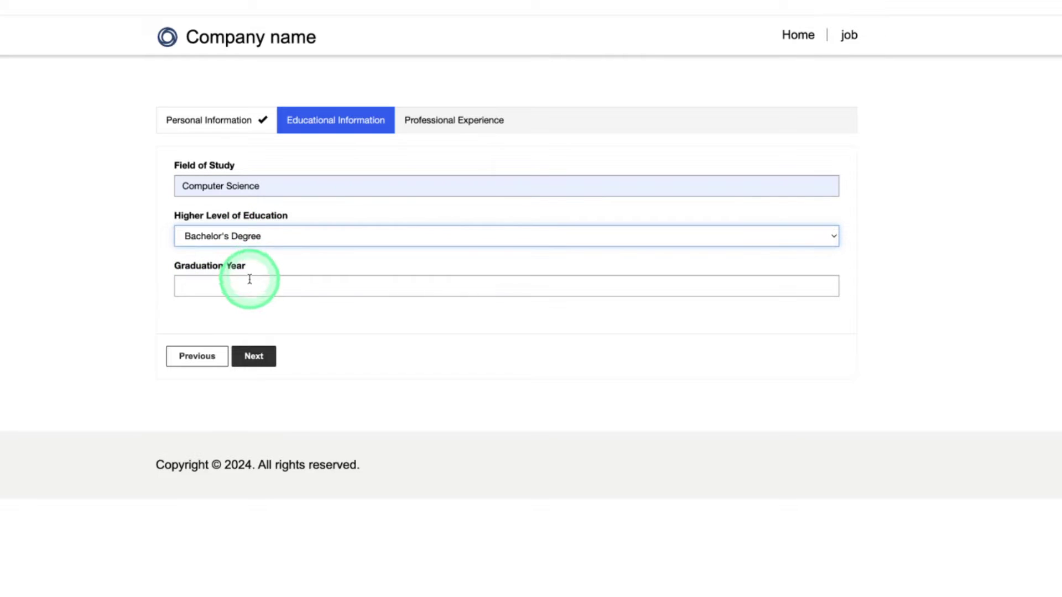
click(250, 279)
text(2023)
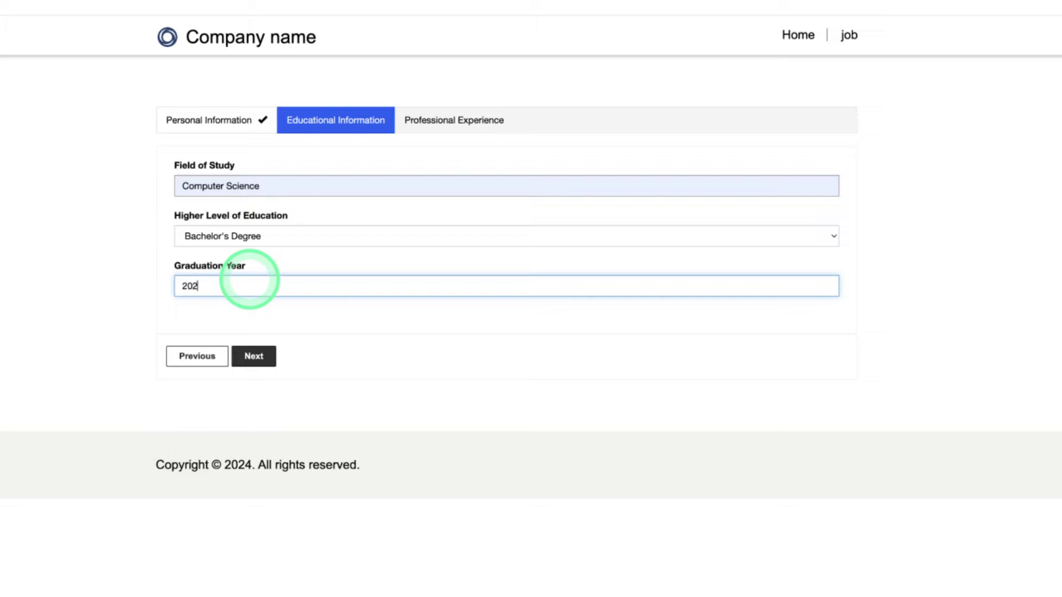
click(260, 364)
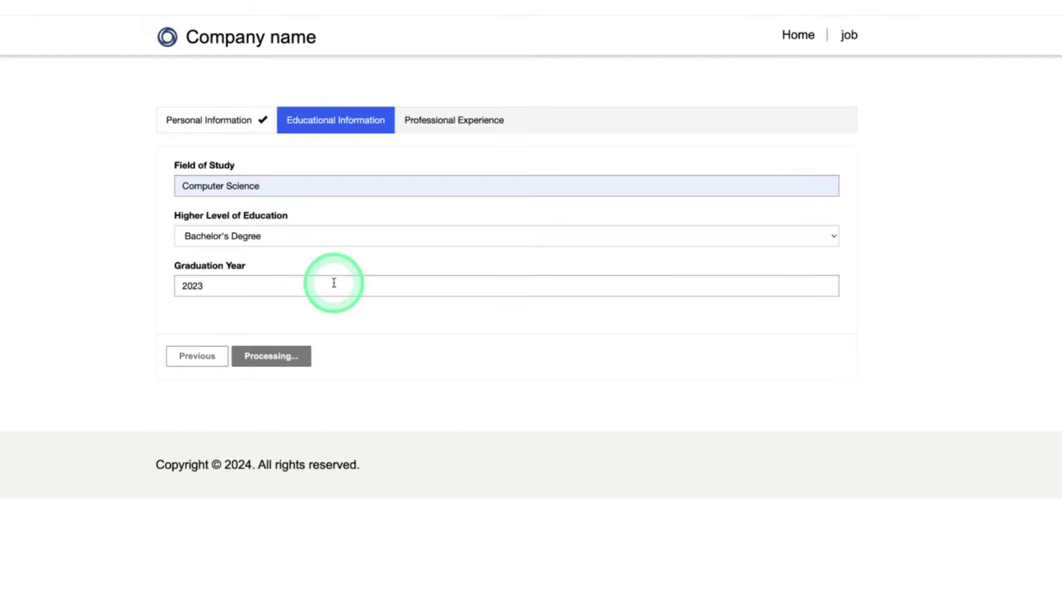
click(219, 187)
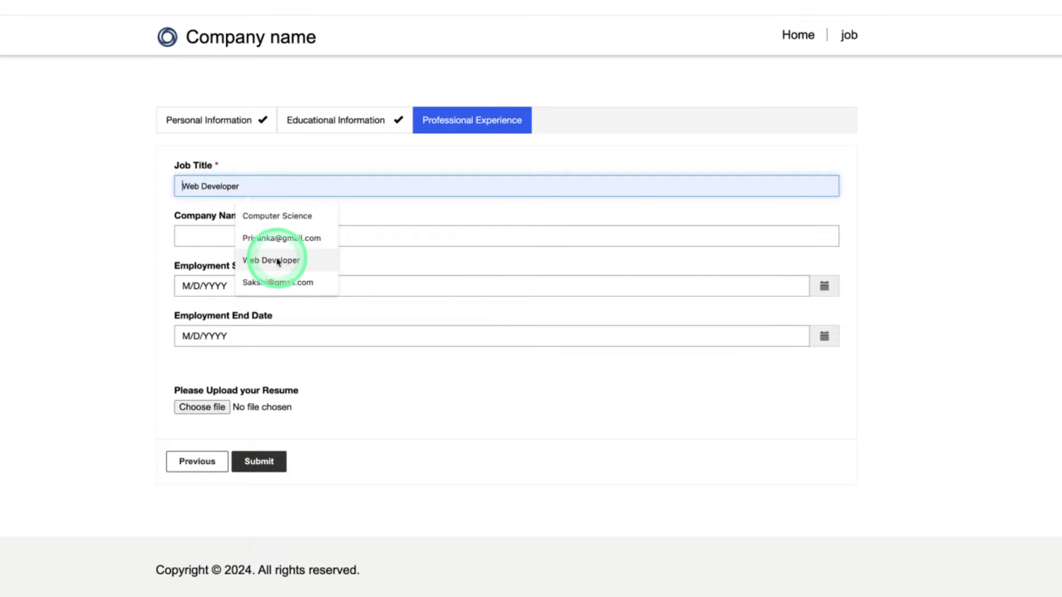
Set Job Title to Web Developer, Company Name to xyz and start date 2/4/2020
click(273, 259)
click(246, 234)
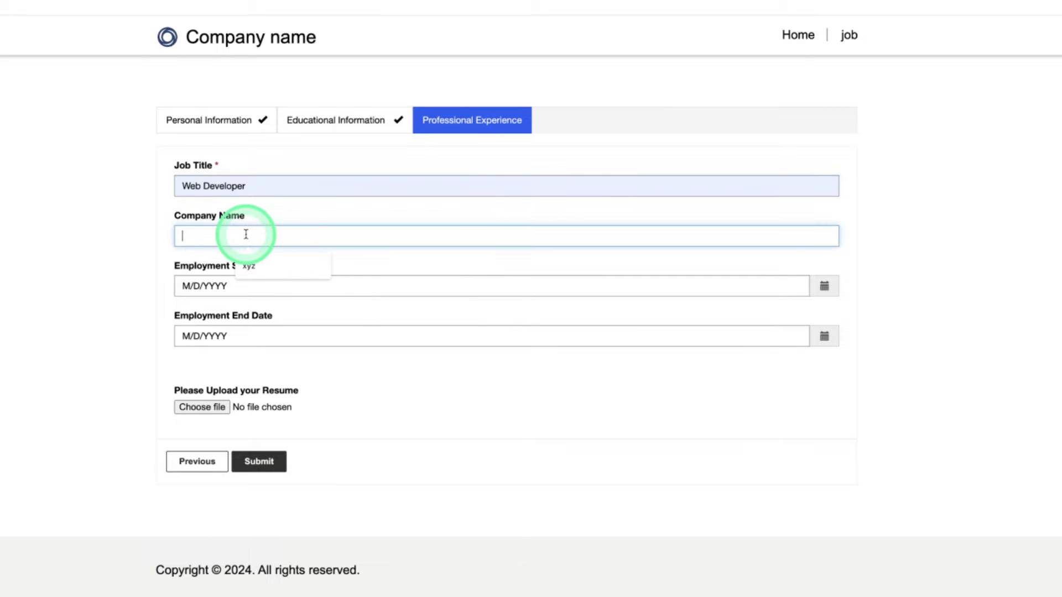
text(xyz)
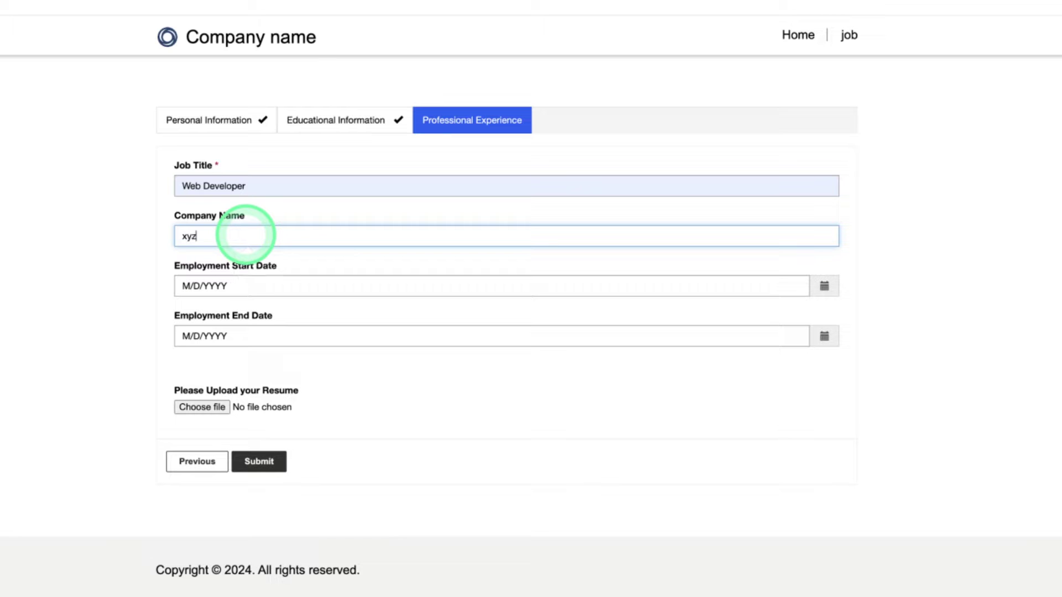
click(817, 292)
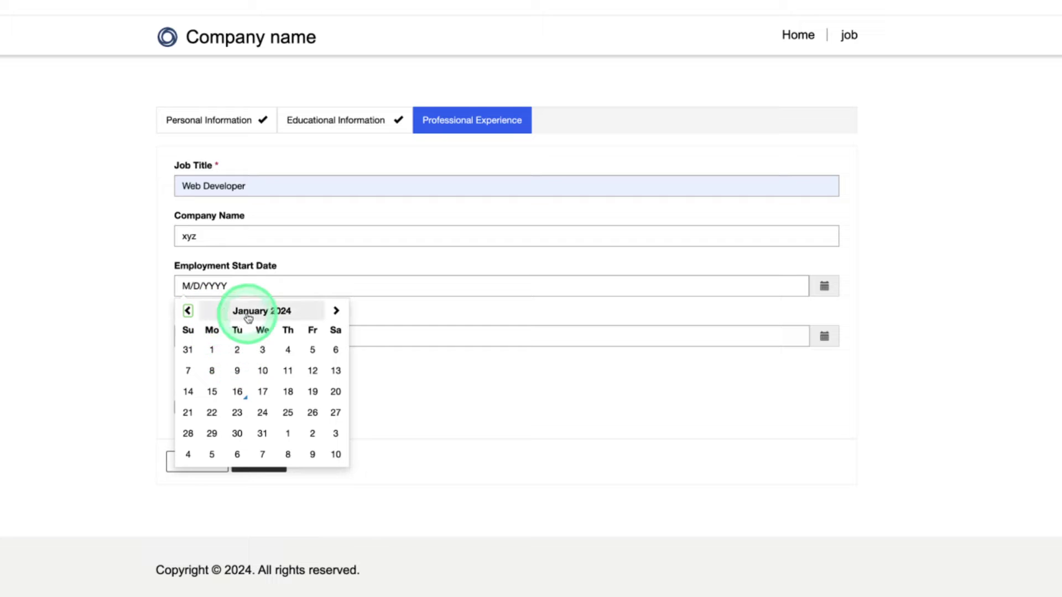
click(250, 311)
click(256, 312)
click(244, 343)
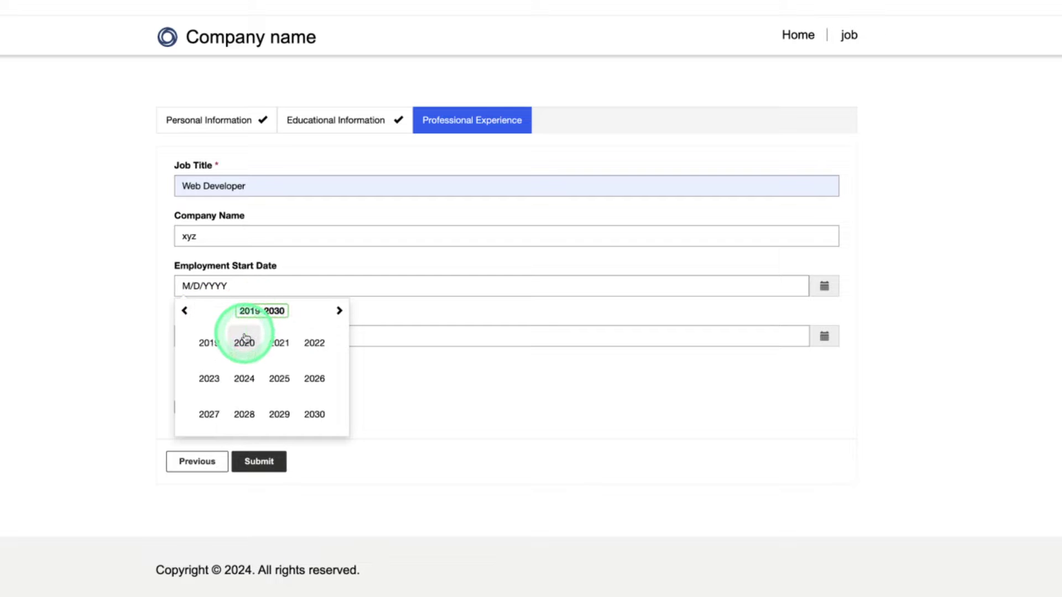
click(244, 343)
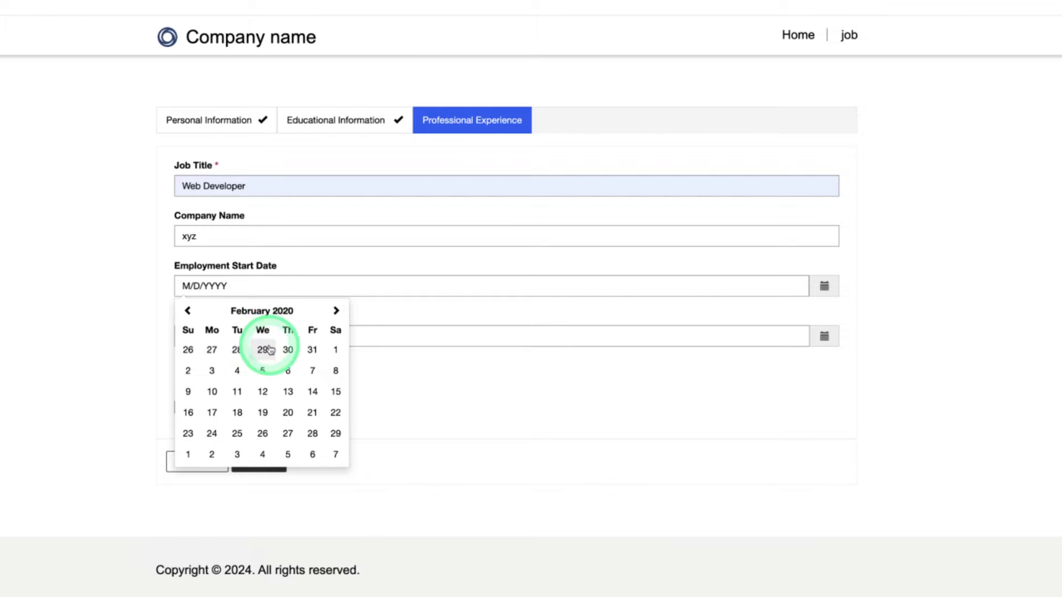
click(234, 370)
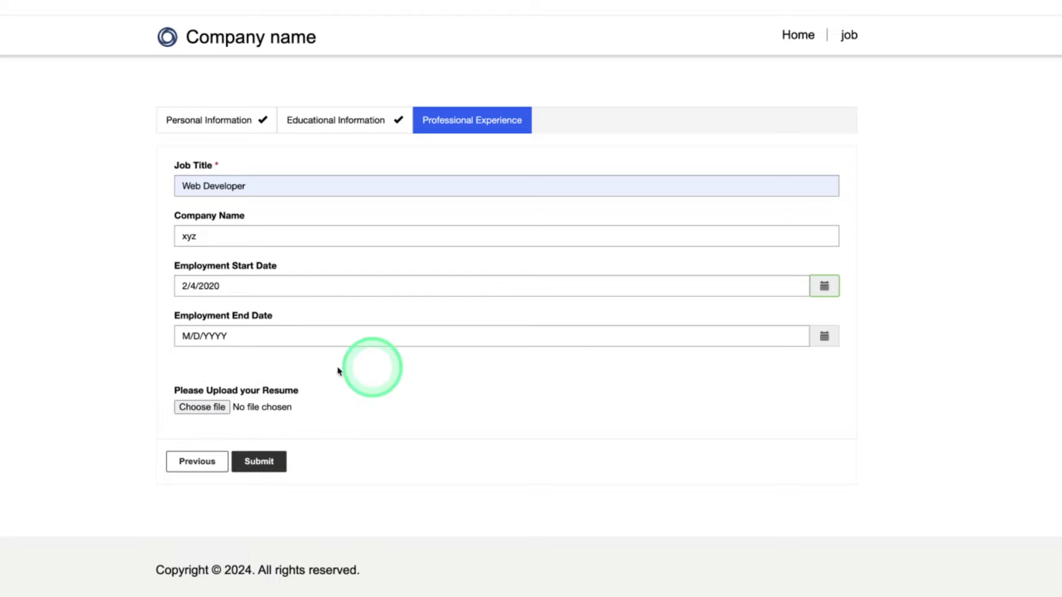
Set the employment end date to 2/8/2024 and bring up the resume file chooser
click(824, 336)
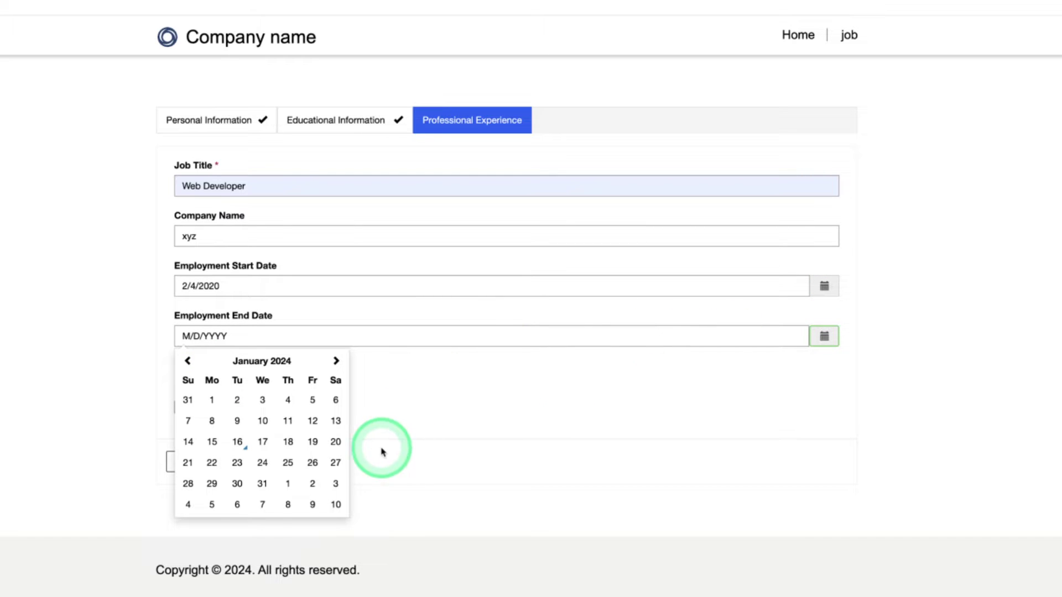
click(271, 363)
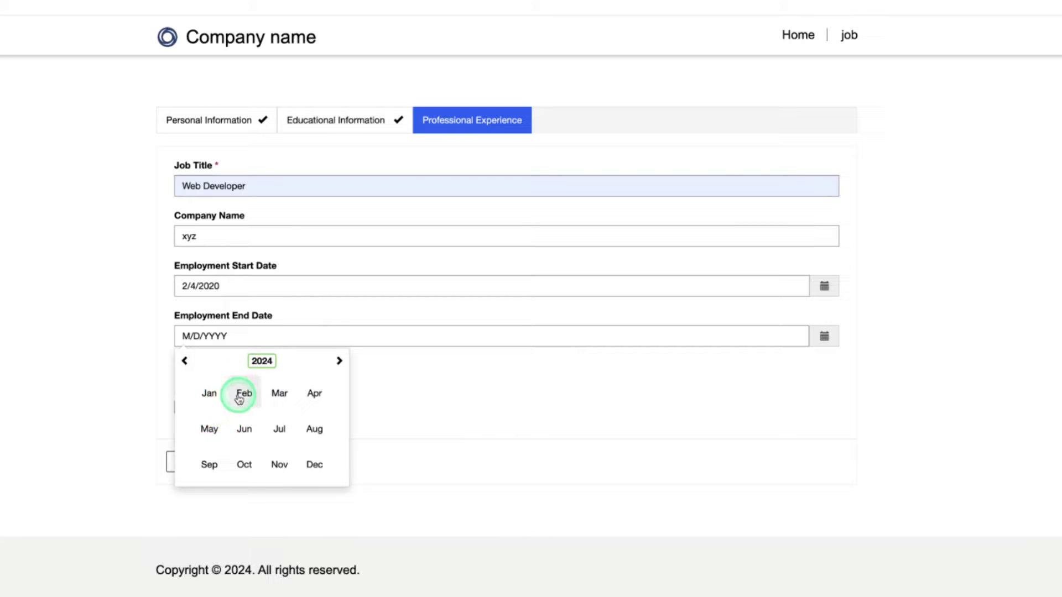
click(242, 394)
click(286, 423)
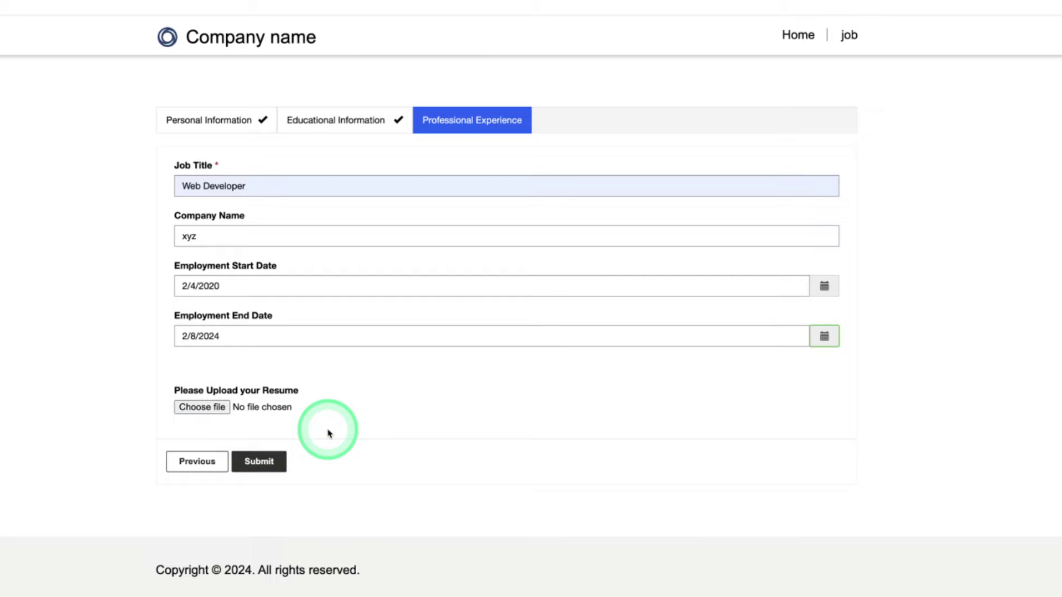
click(208, 408)
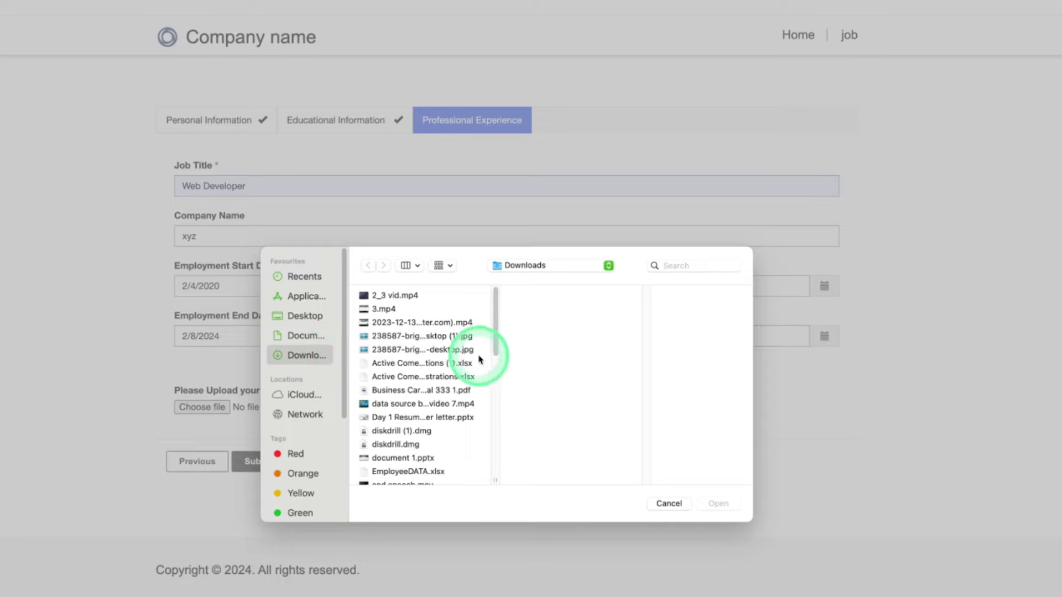
Attach the resume PDF and submit the application to get the success confirmation
drag(496, 346, 496, 440)
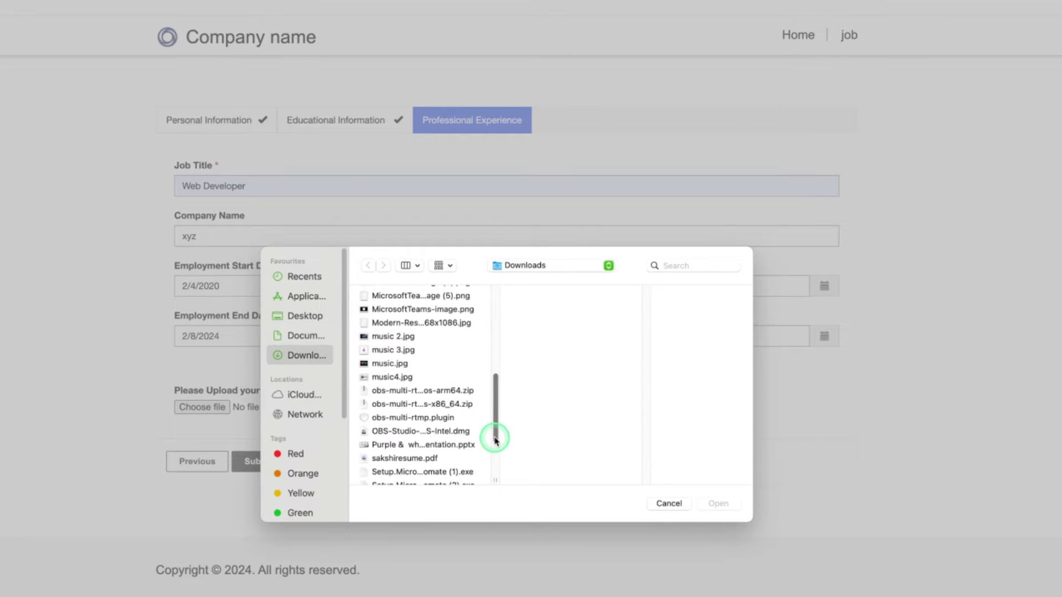
click(435, 460)
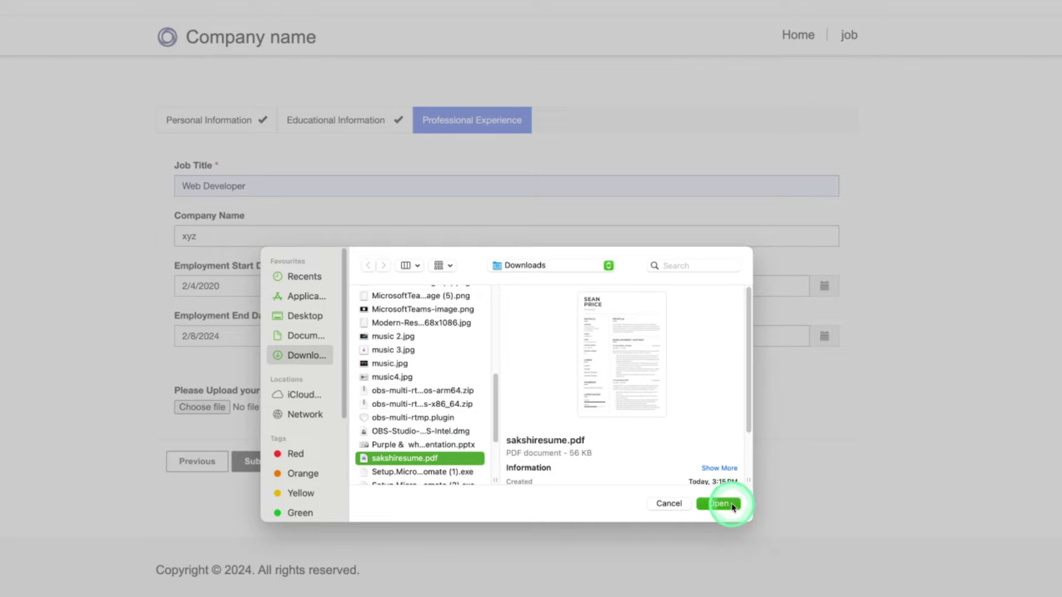
click(719, 504)
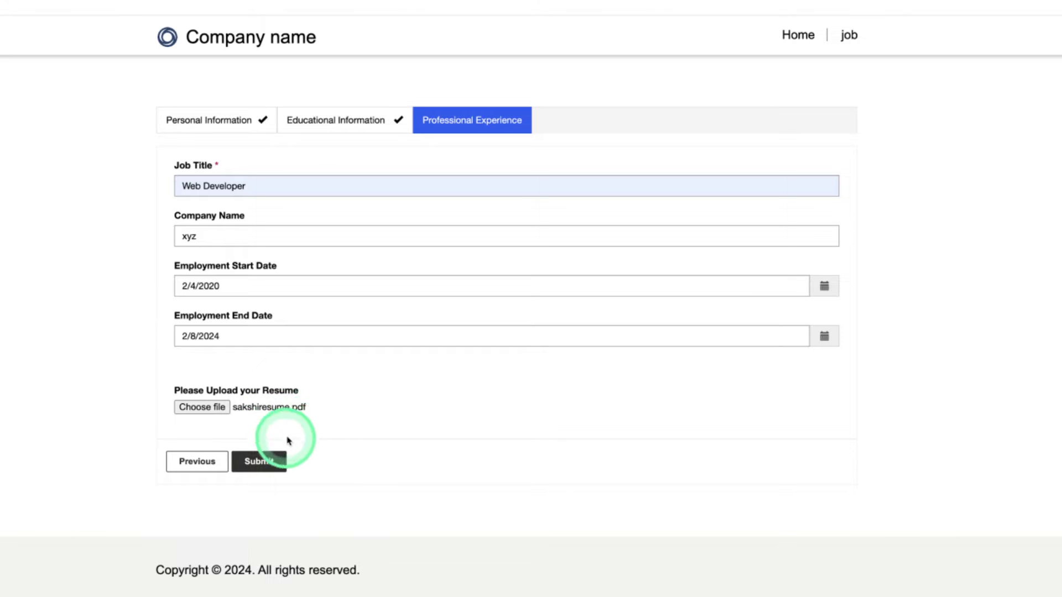
click(272, 462)
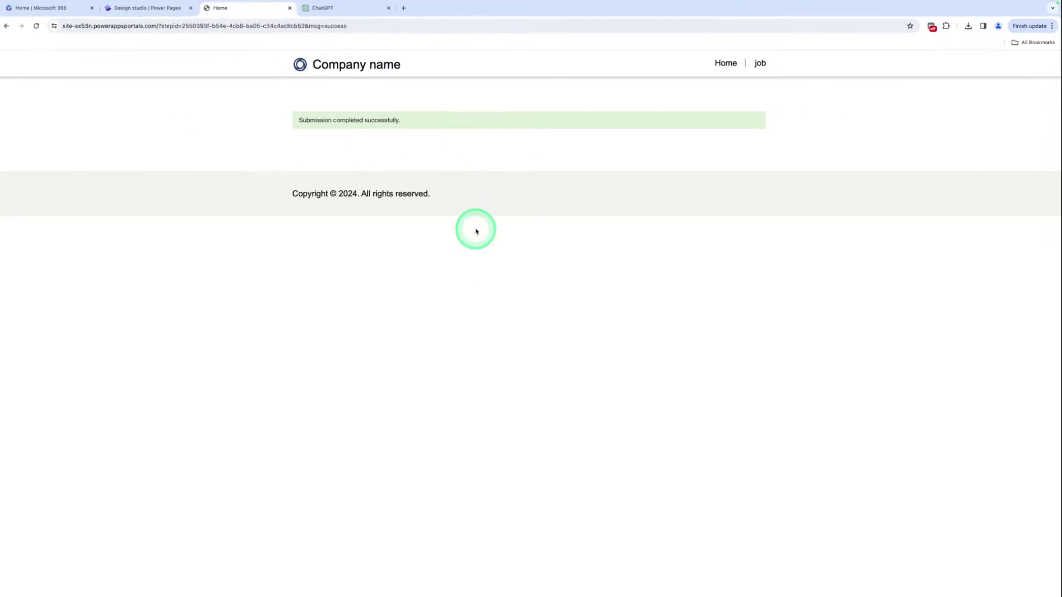
Switch back to the Design studio browser tab showing the empty page section
key(ctrl+shift+Tab)
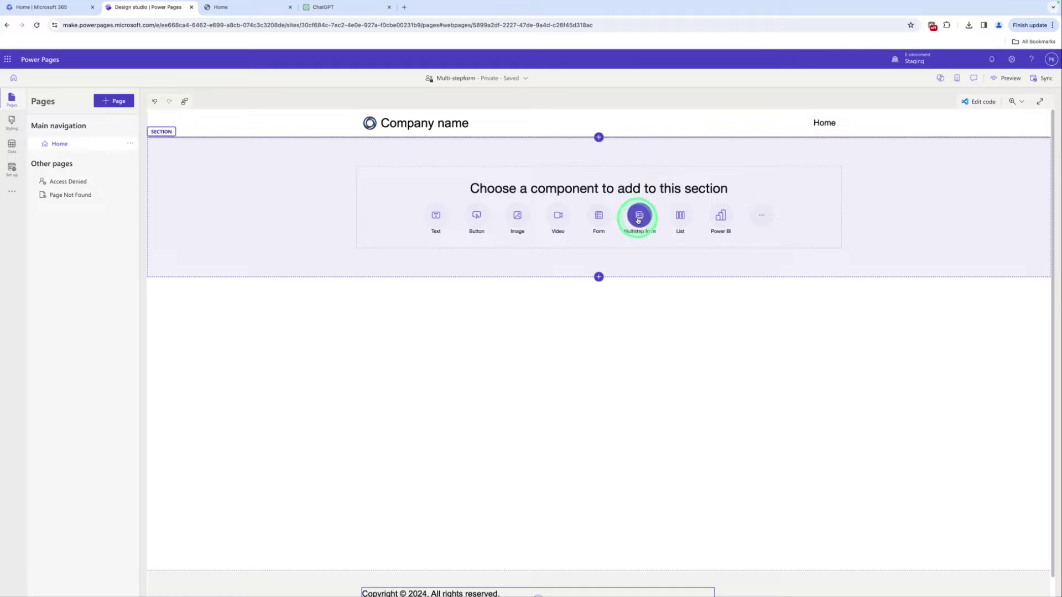
Insert a multistep form into the empty section named 'Online Job Application Form'
click(638, 217)
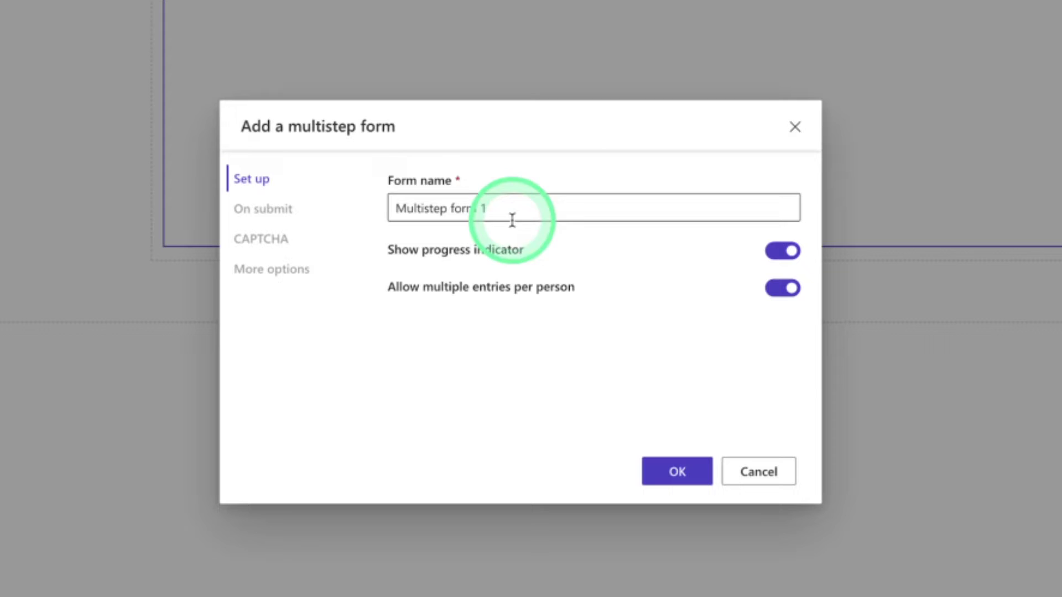
click(527, 280)
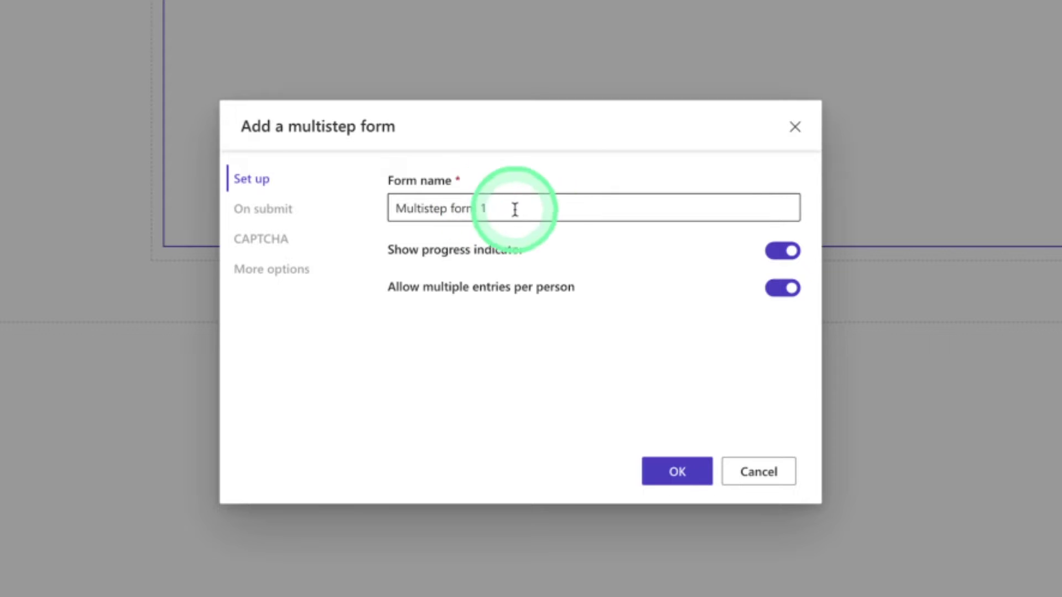
click(495, 204)
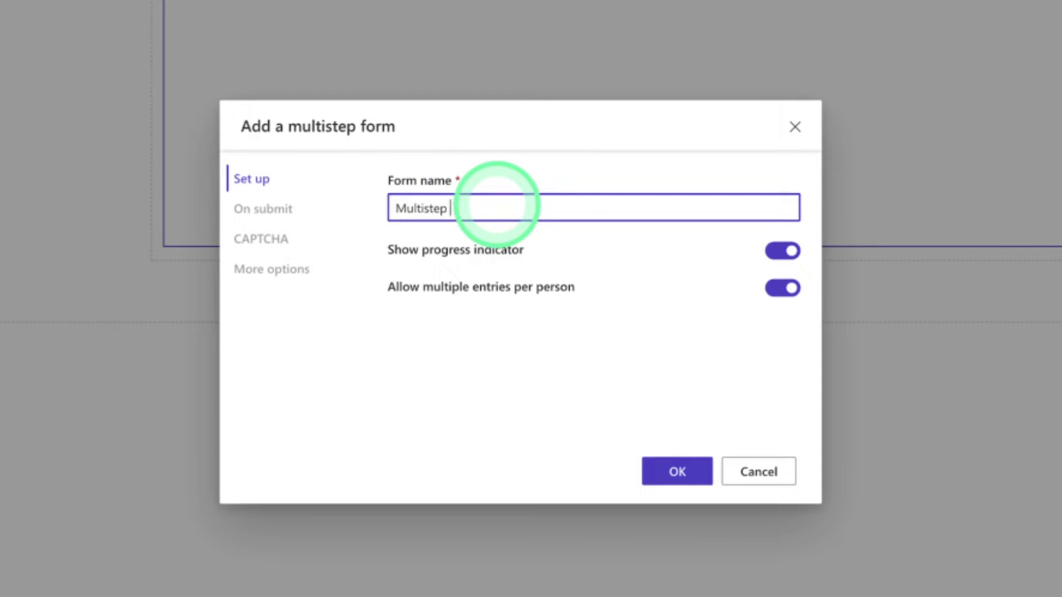
key(BackSpace)
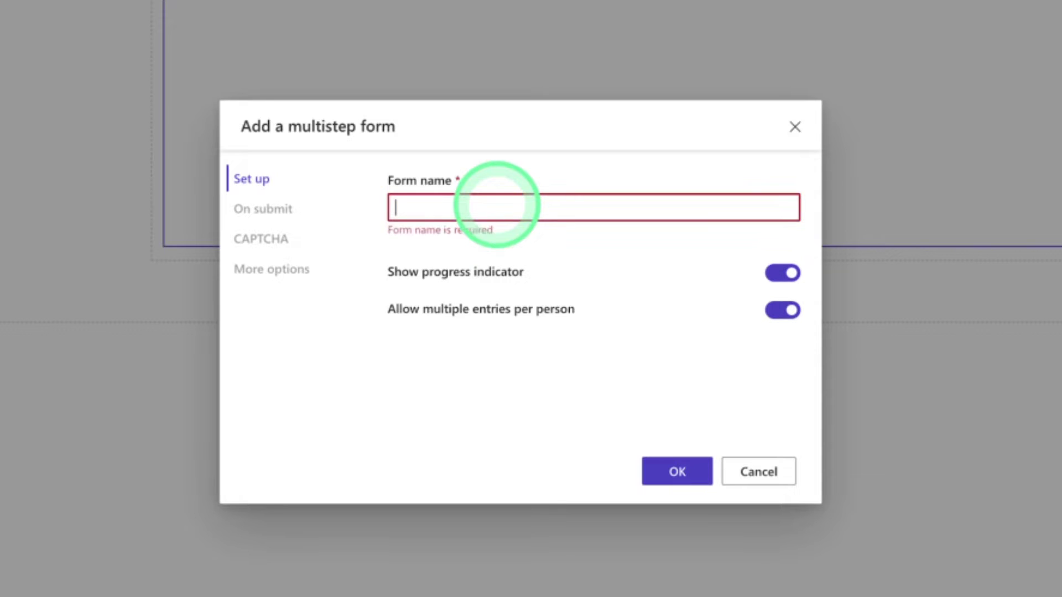
text(Online Job)
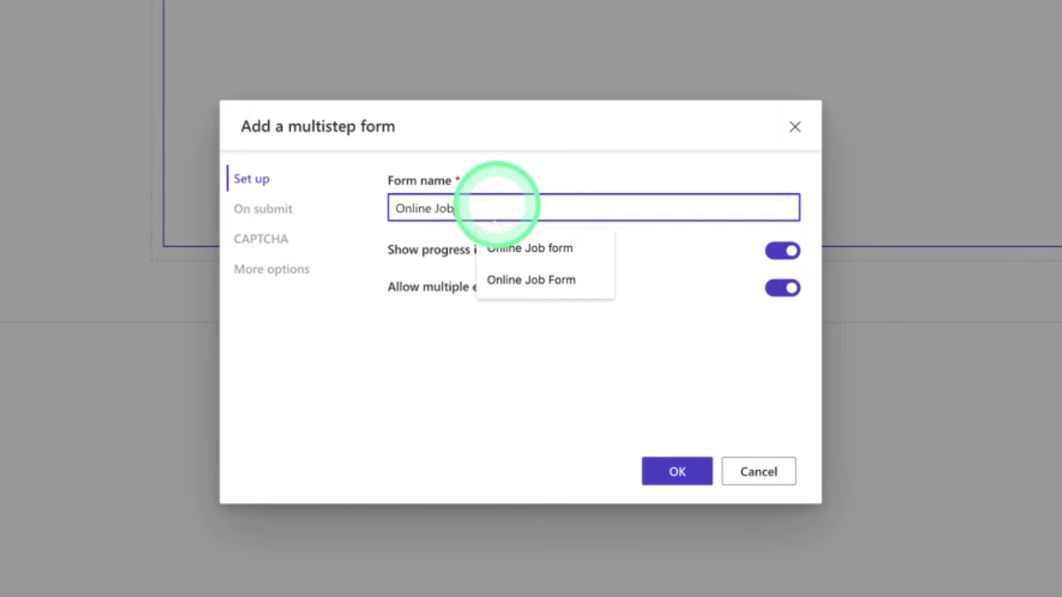
text( Application Form)
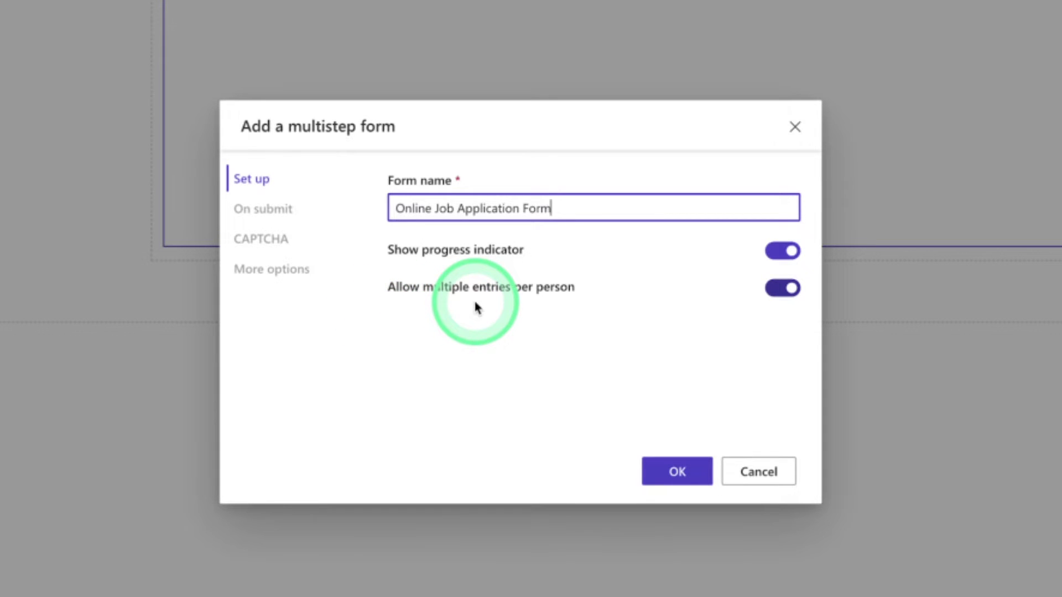
click(676, 472)
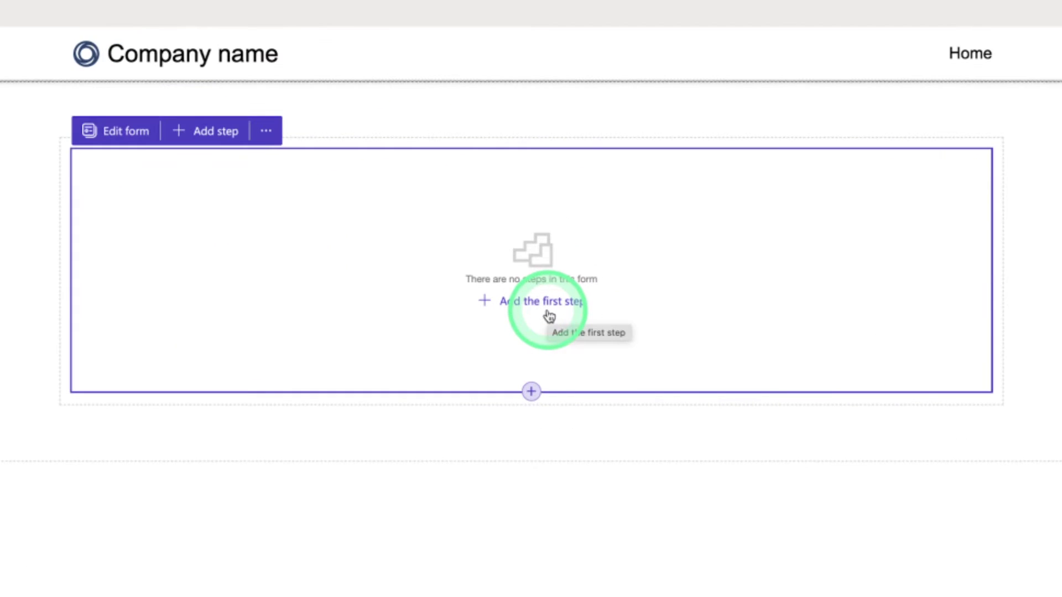
click(538, 310)
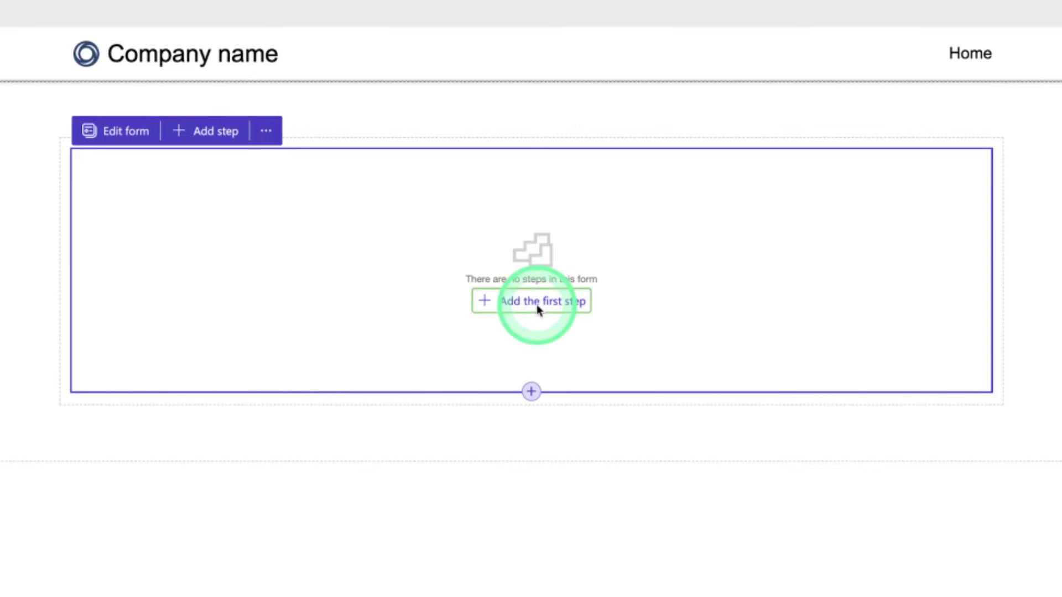
click(382, 394)
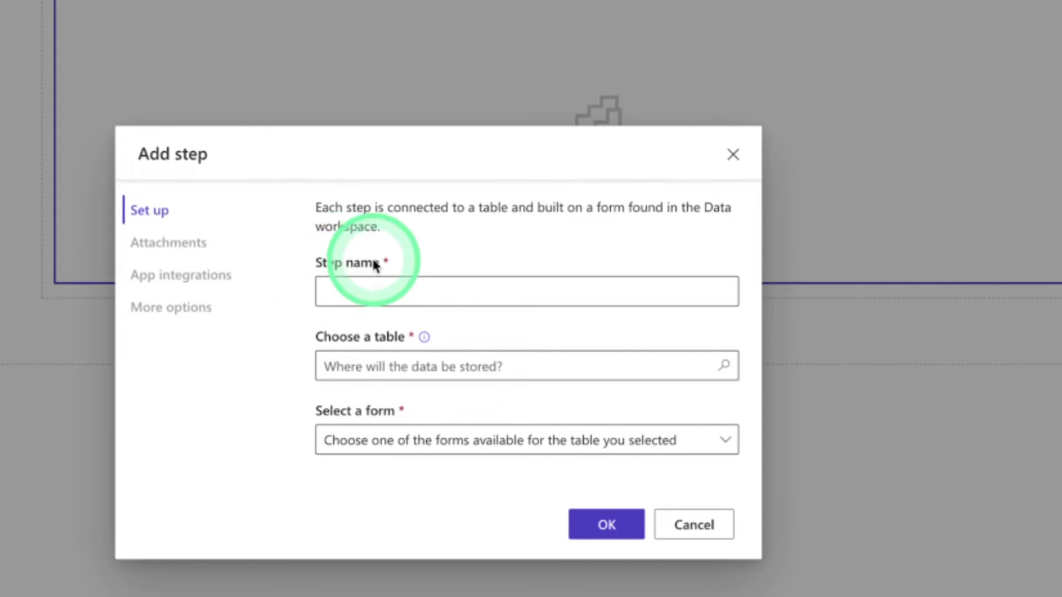
click(373, 290)
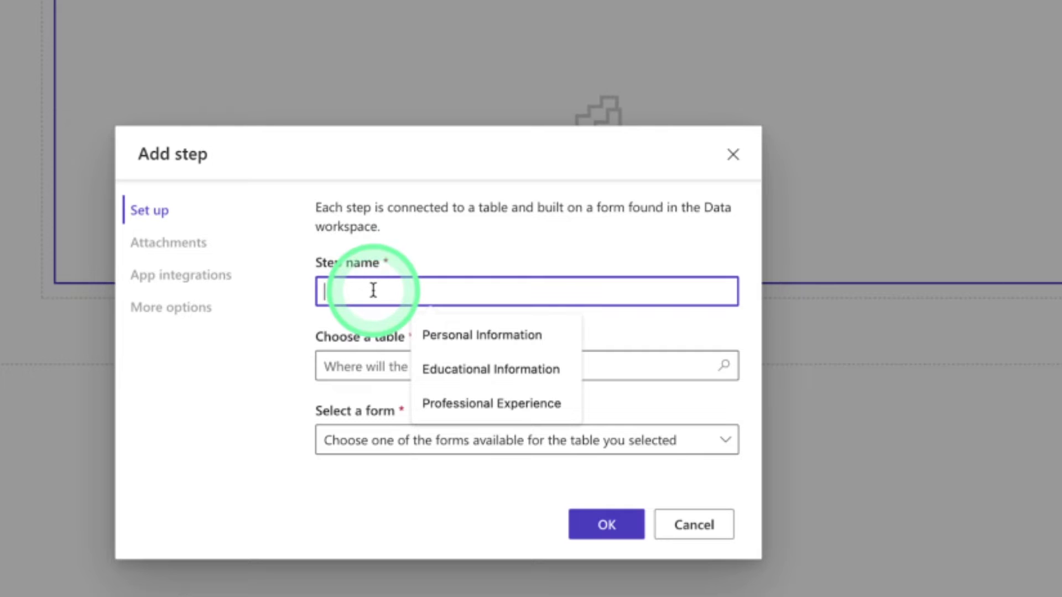
click(427, 334)
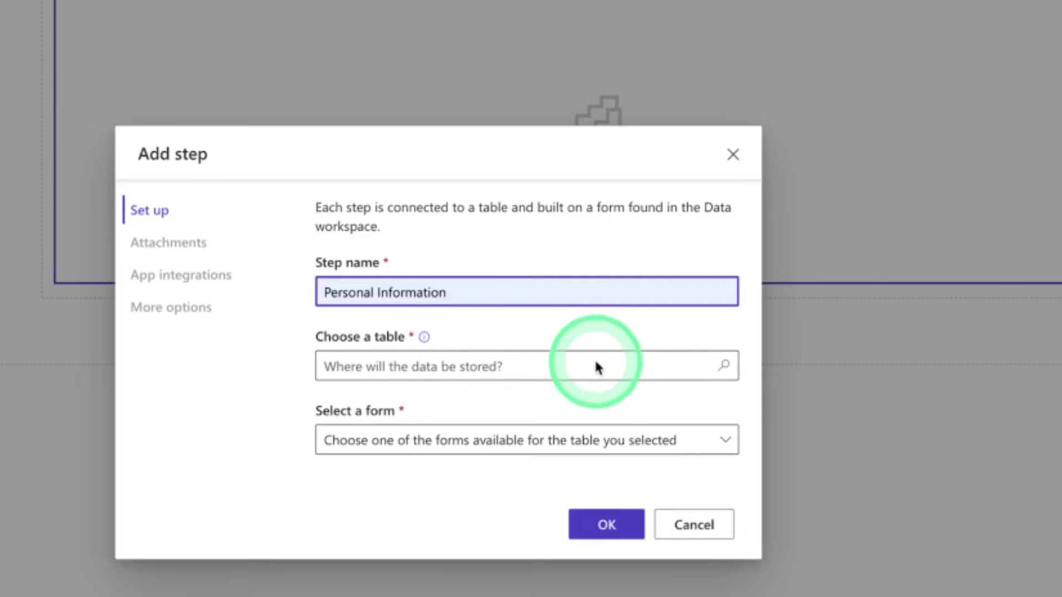
click(731, 156)
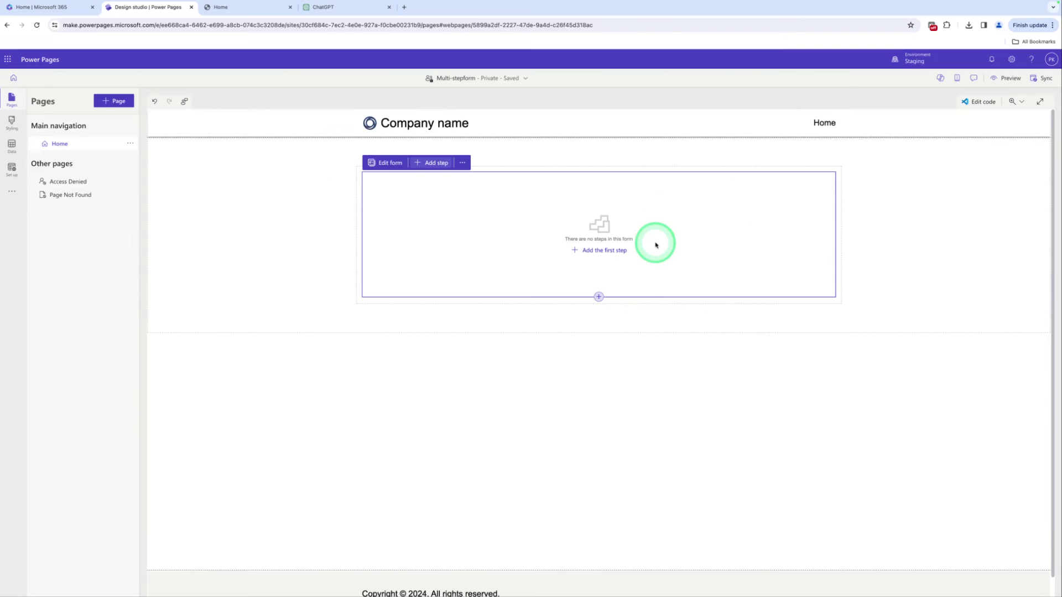
In the Data workspace, add a new table with display name 'Online Job Portal'
click(597, 379)
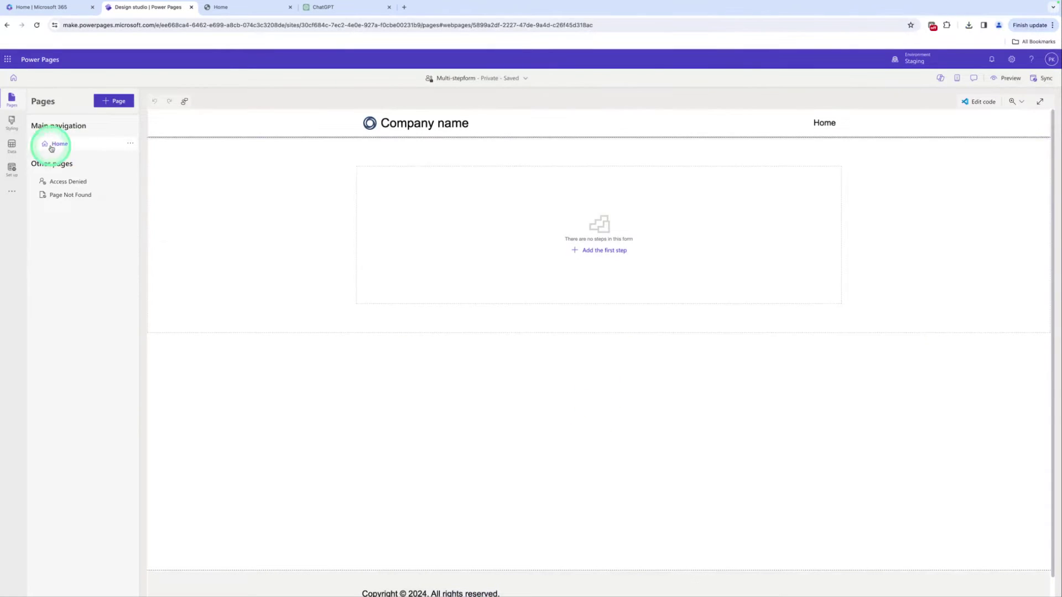
click(17, 149)
click(107, 103)
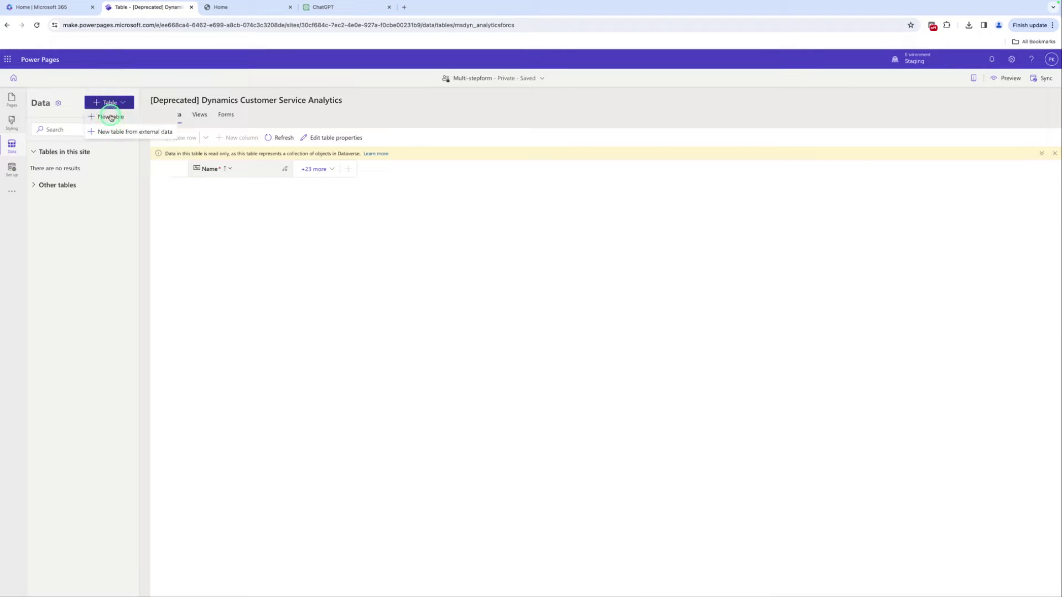
click(111, 117)
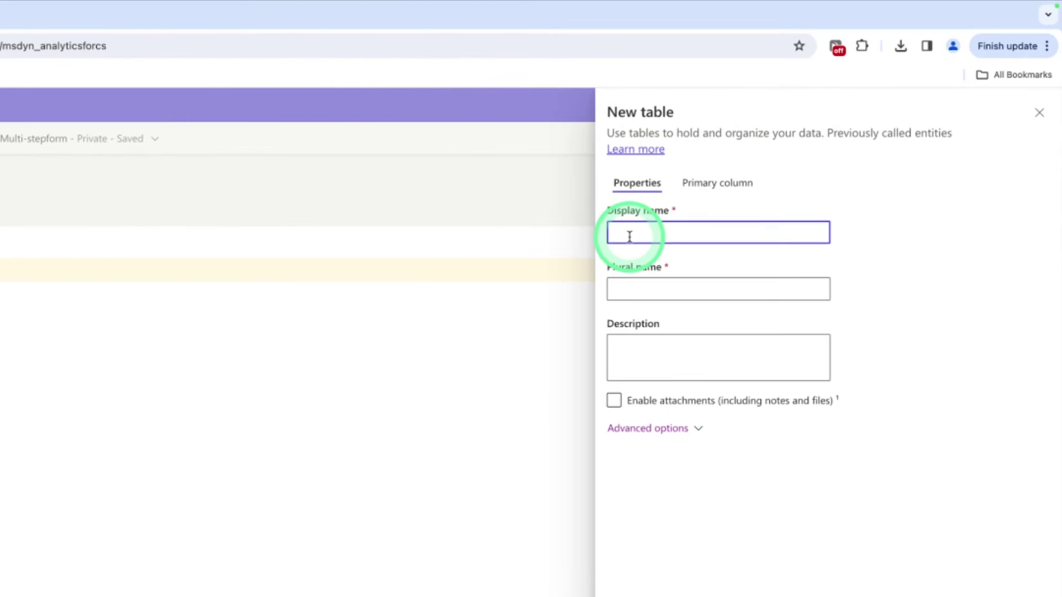
text(Online Job Portal)
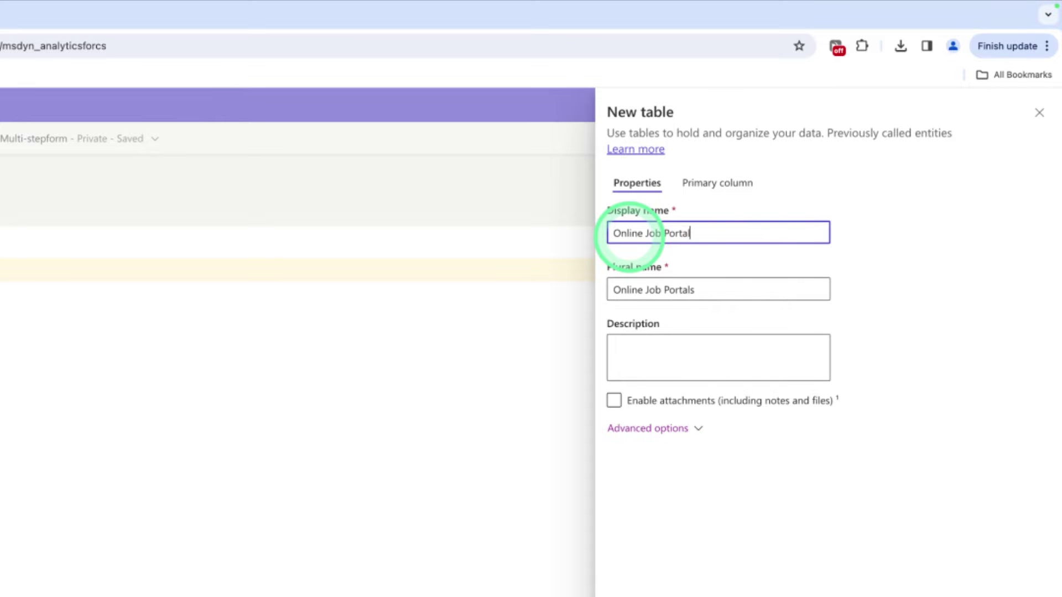
click(818, 585)
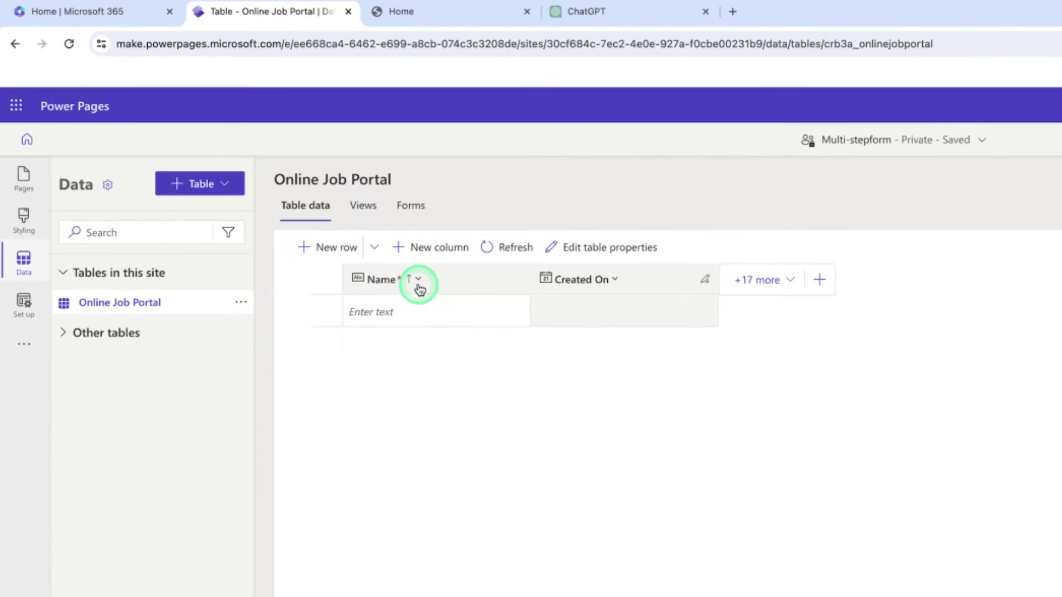
Rename the table's Name column to Full Name
click(293, 197)
click(295, 219)
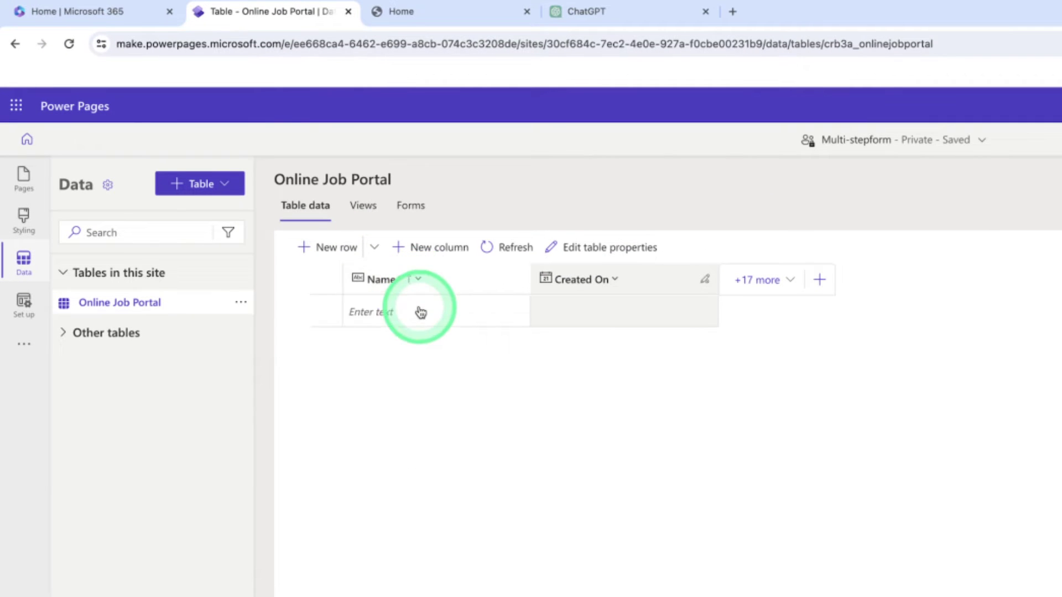
click(836, 112)
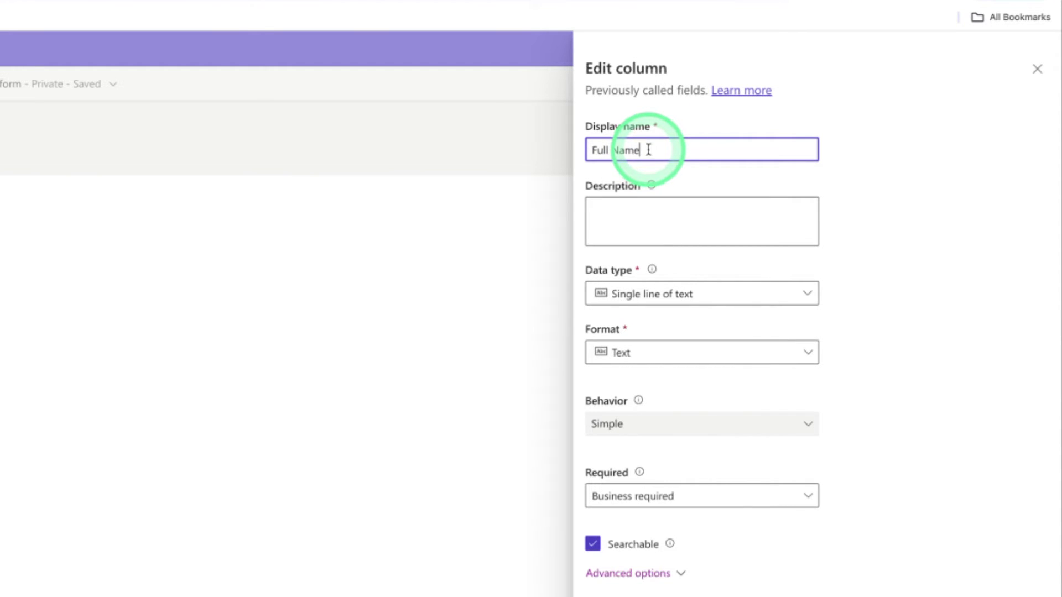
click(814, 581)
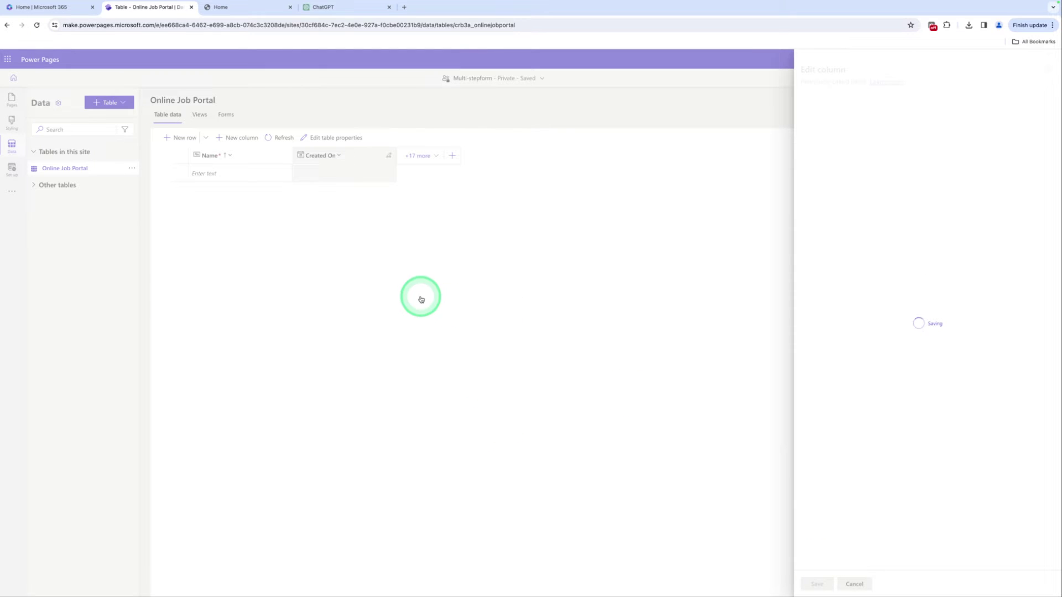
Add an Email Address column of data type Text with Email format
click(234, 145)
click(816, 112)
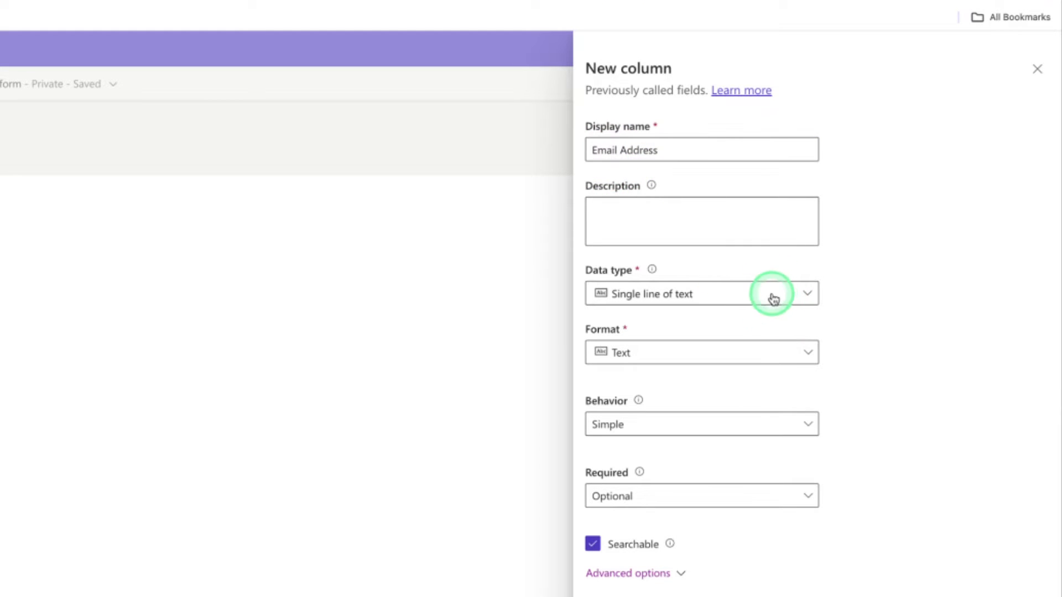
click(773, 295)
click(783, 356)
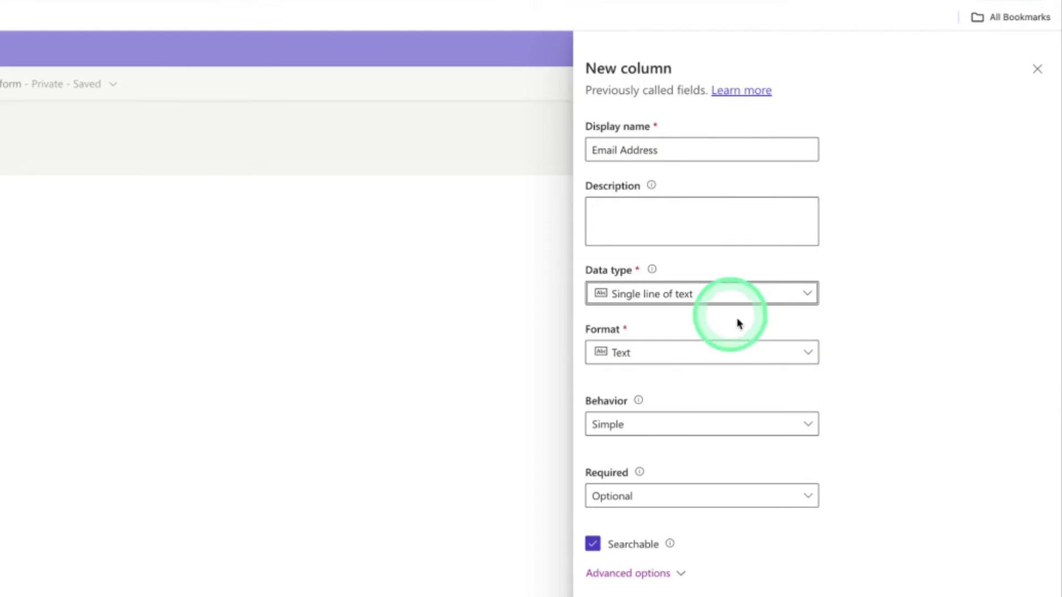
click(755, 301)
click(803, 355)
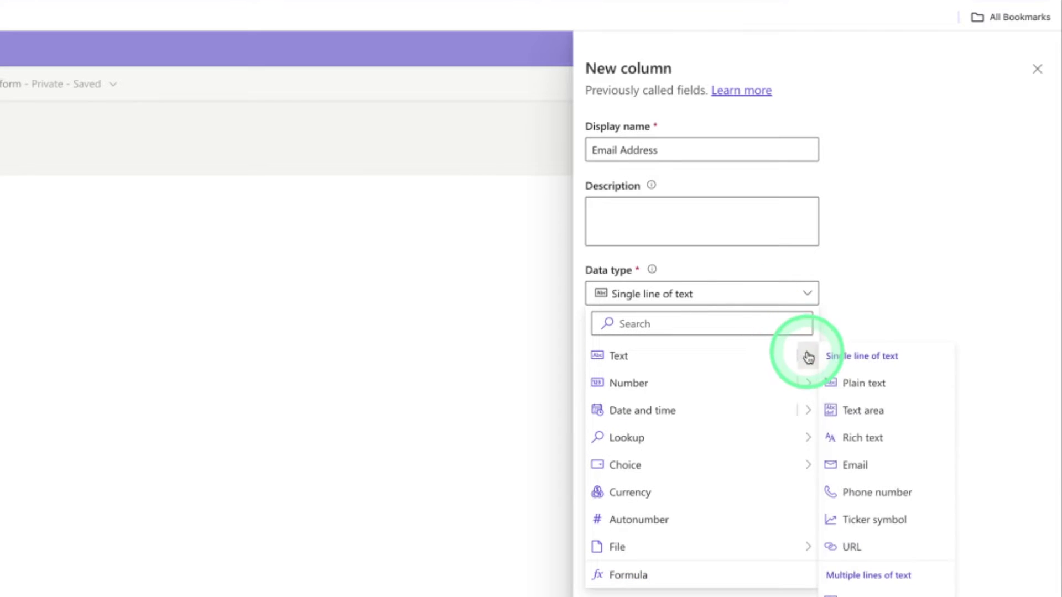
click(855, 465)
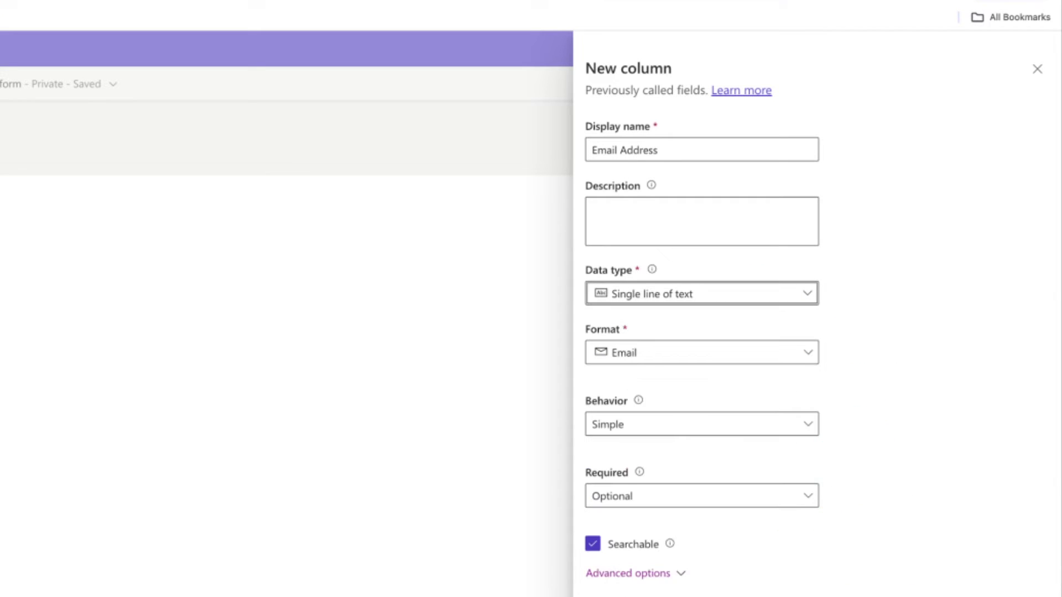
click(636, 596)
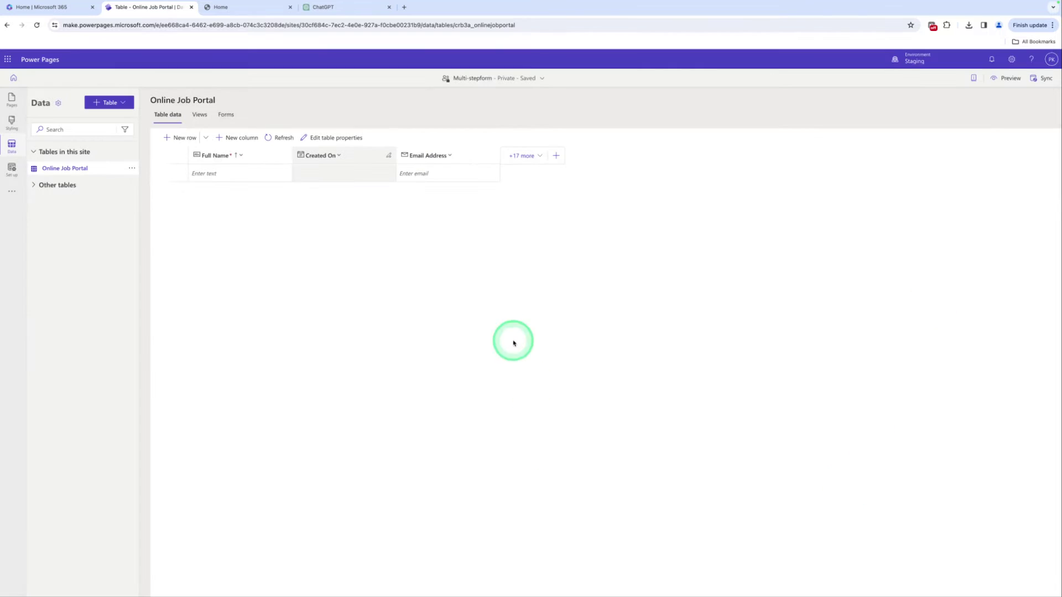
Add a Phone Number column of data type Text with Phone number format
click(226, 139)
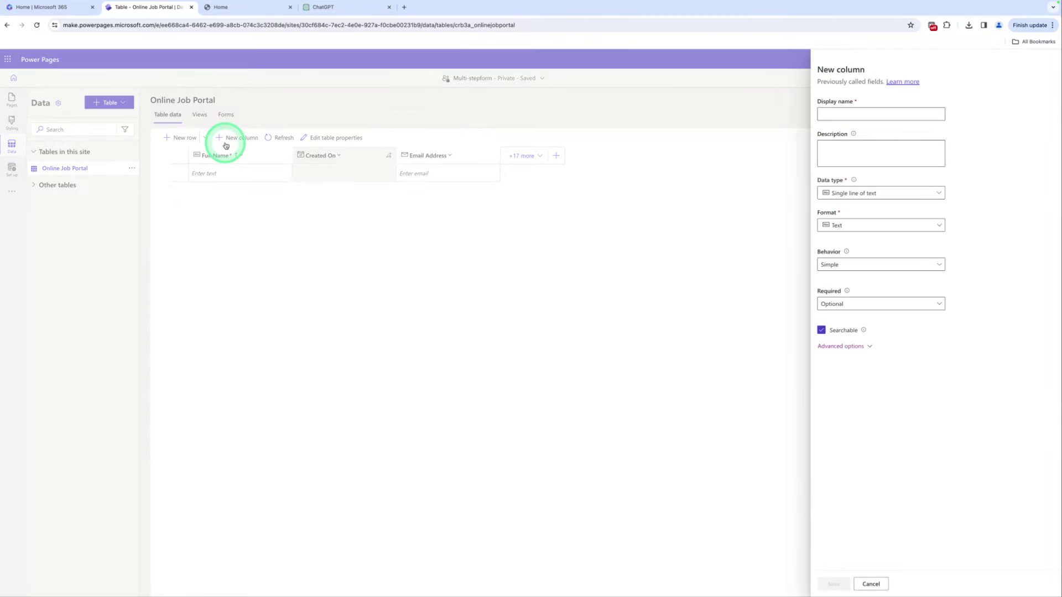
click(837, 117)
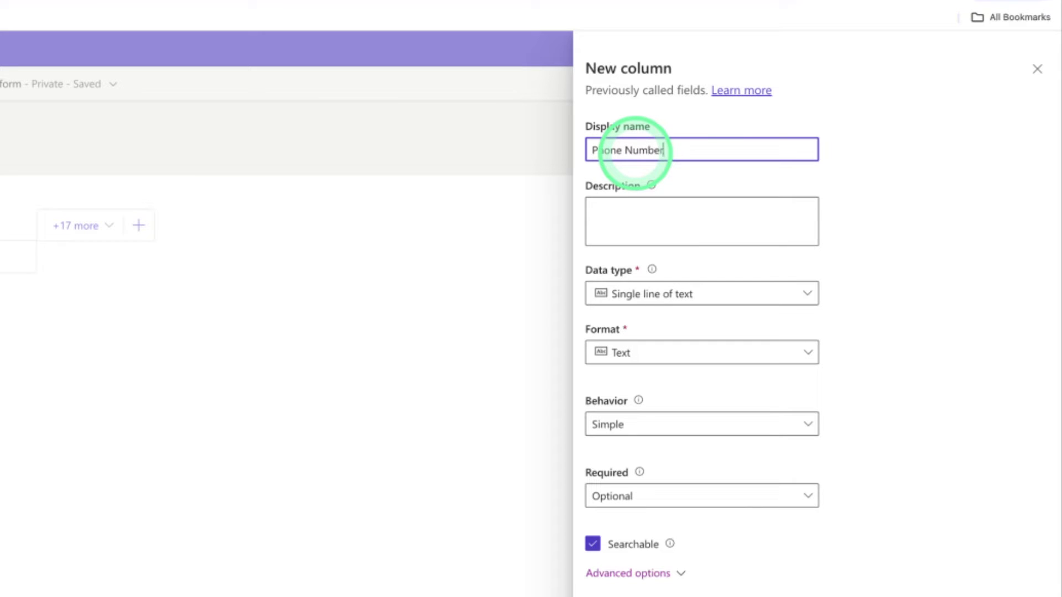
click(667, 293)
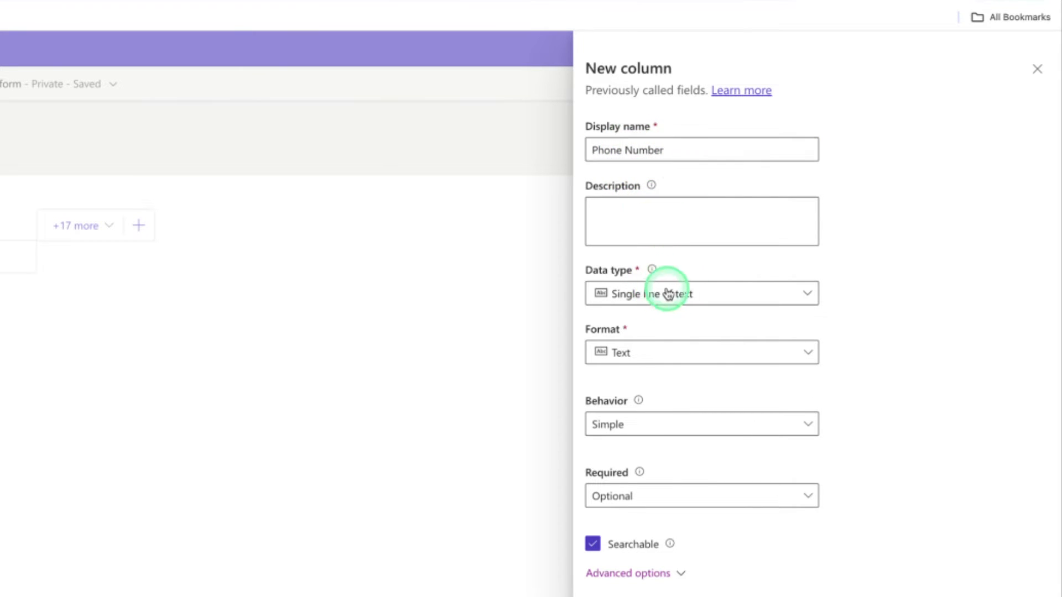
click(808, 358)
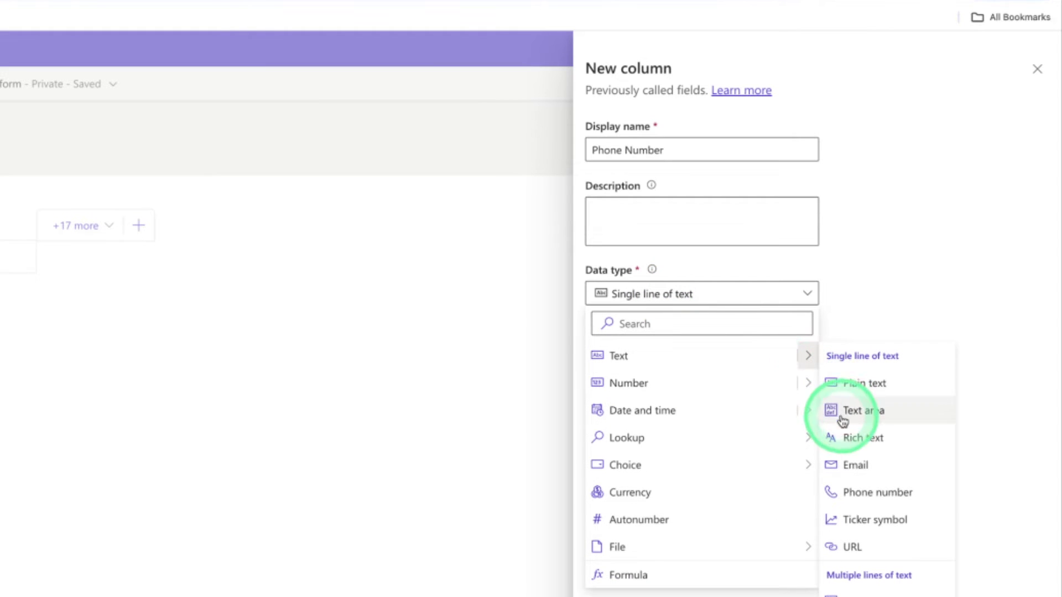
click(849, 492)
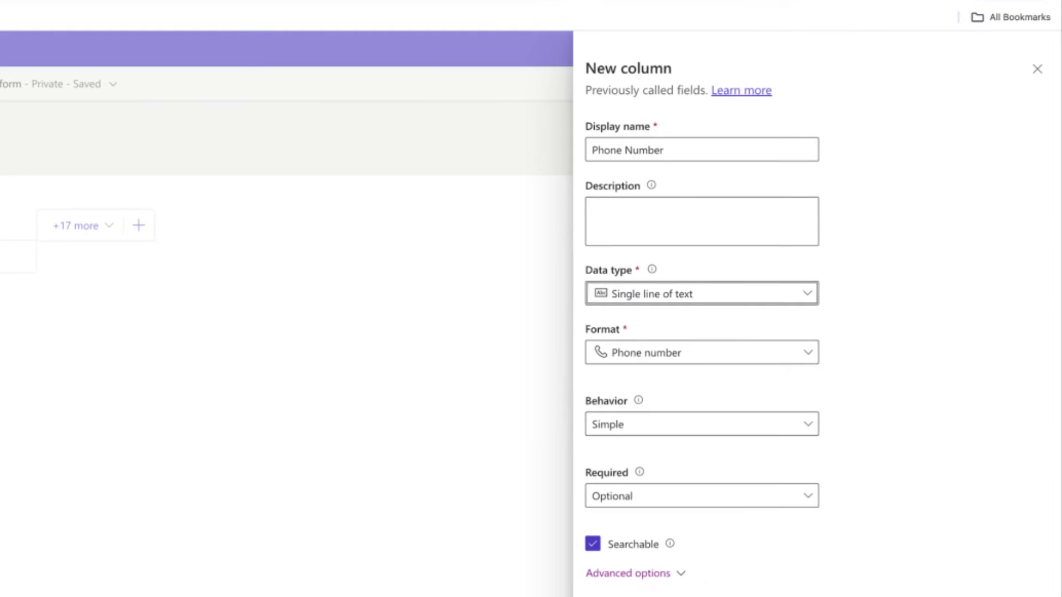
click(770, 596)
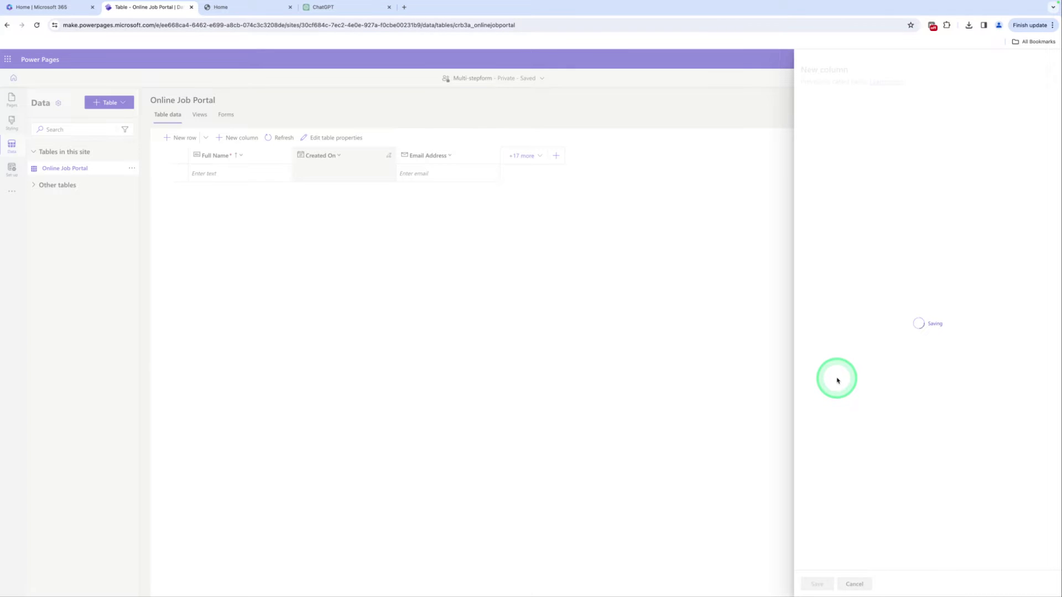
Add an Address column of data type Text with Text area format
click(232, 139)
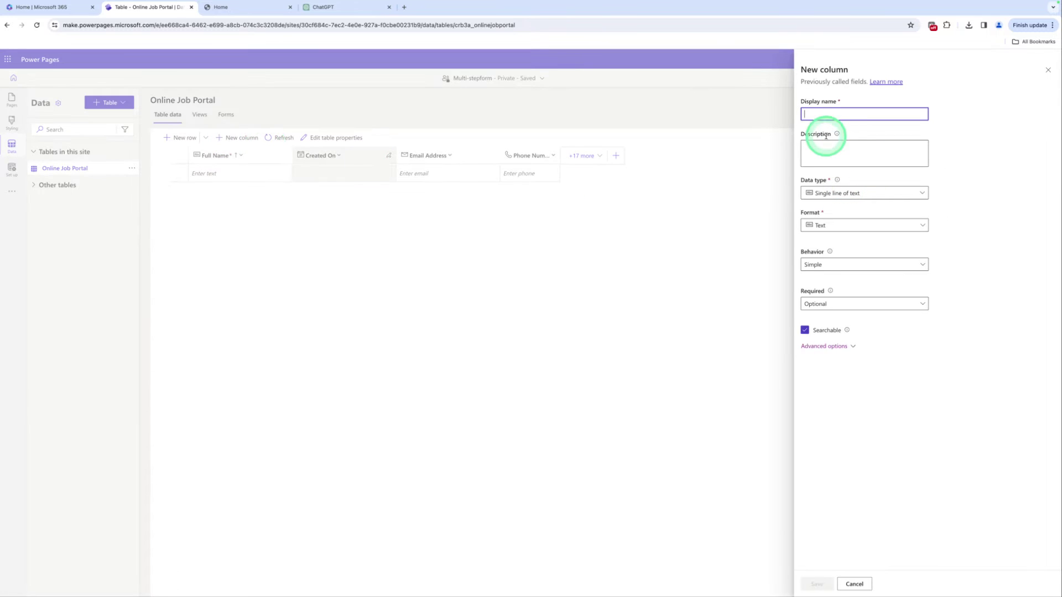
click(813, 117)
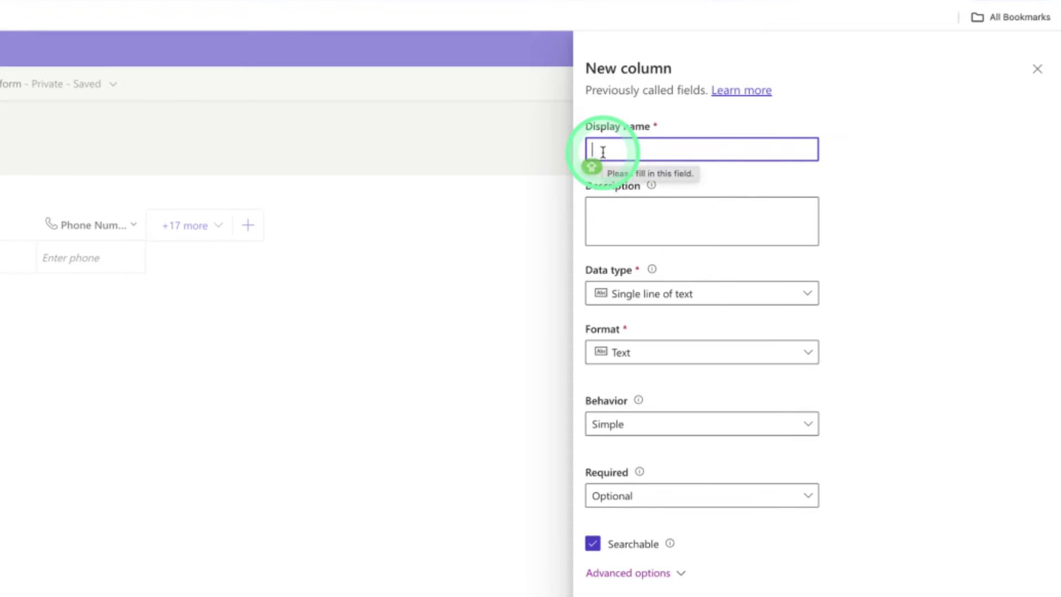
text(A)
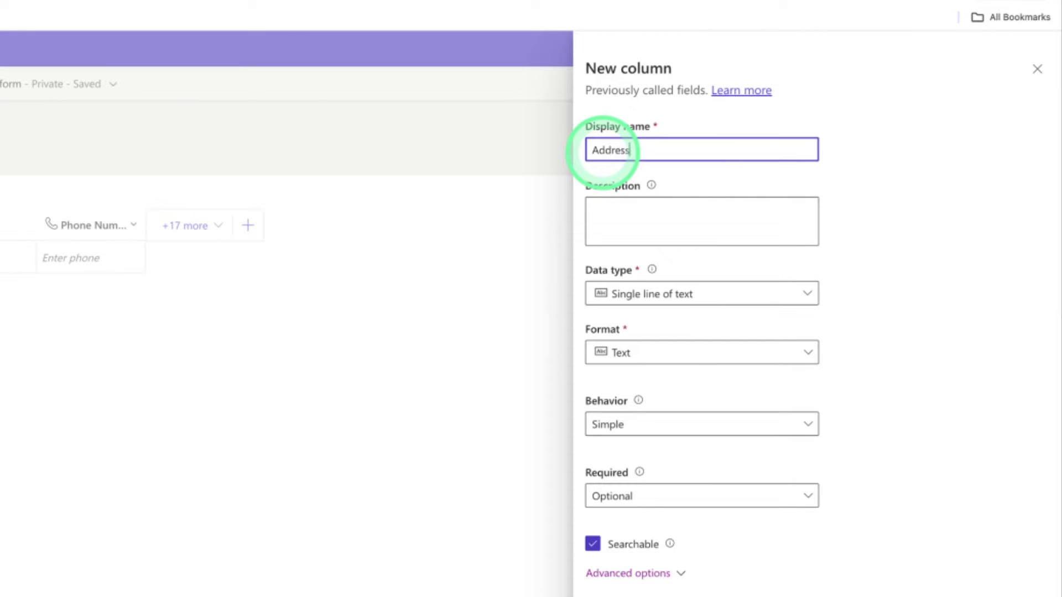
text(ddress)
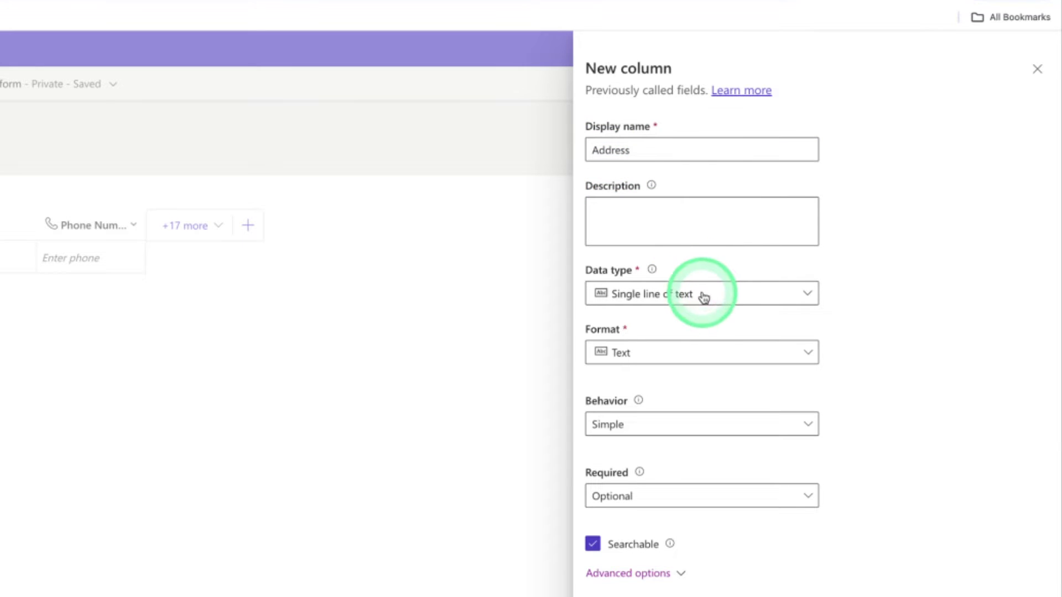
click(704, 294)
click(800, 365)
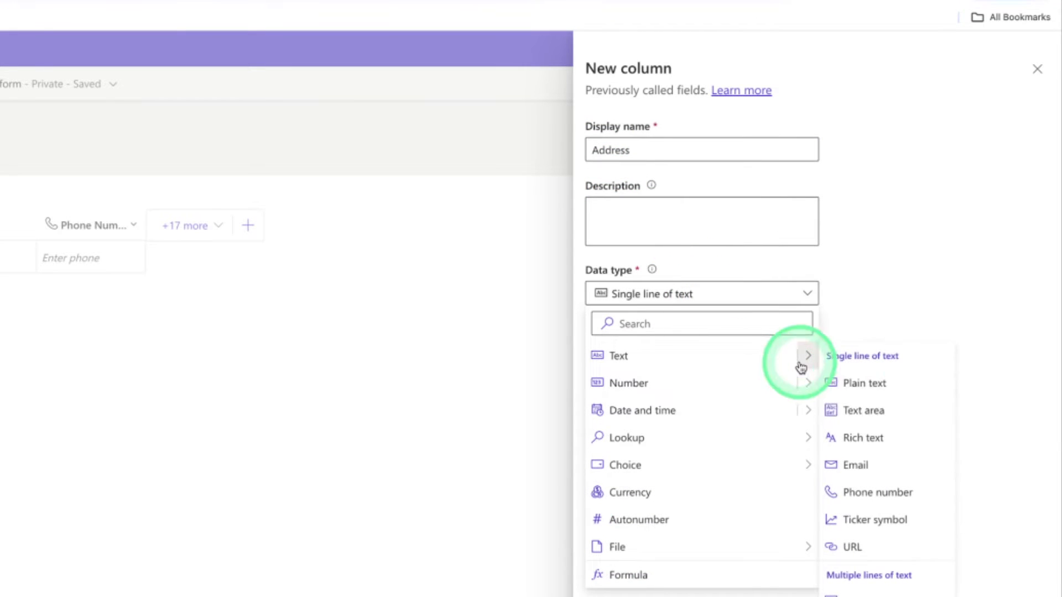
click(858, 423)
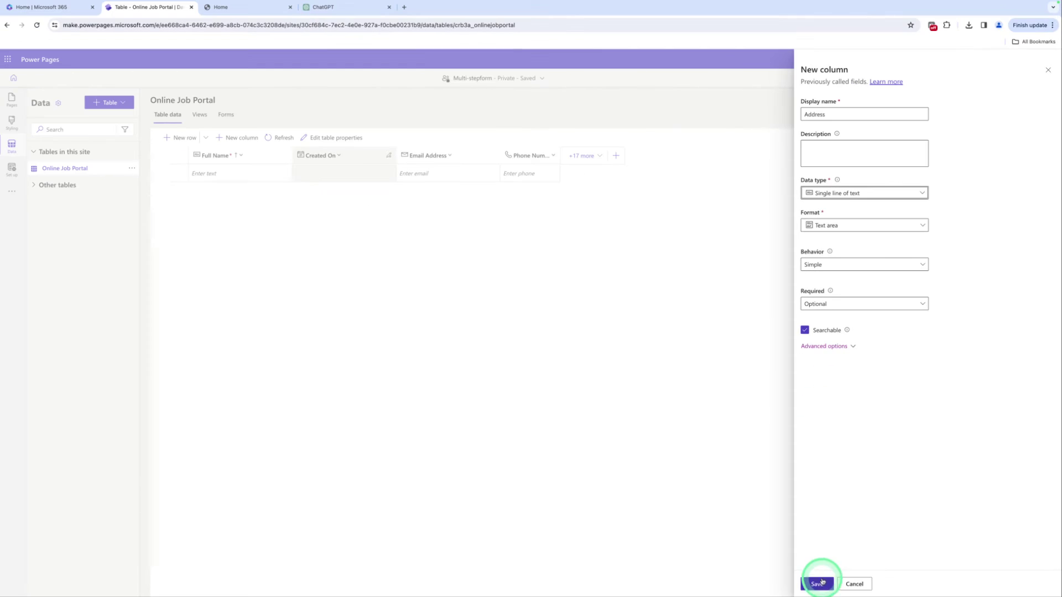
click(819, 584)
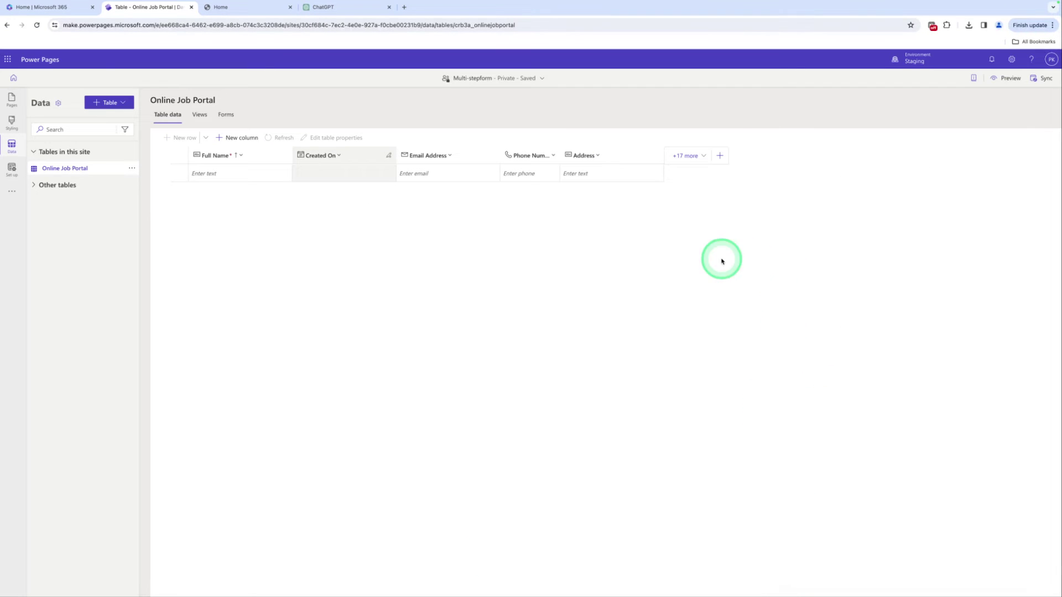
From the table's Forms tab, create a new form called 'Personal Information Form'
click(223, 119)
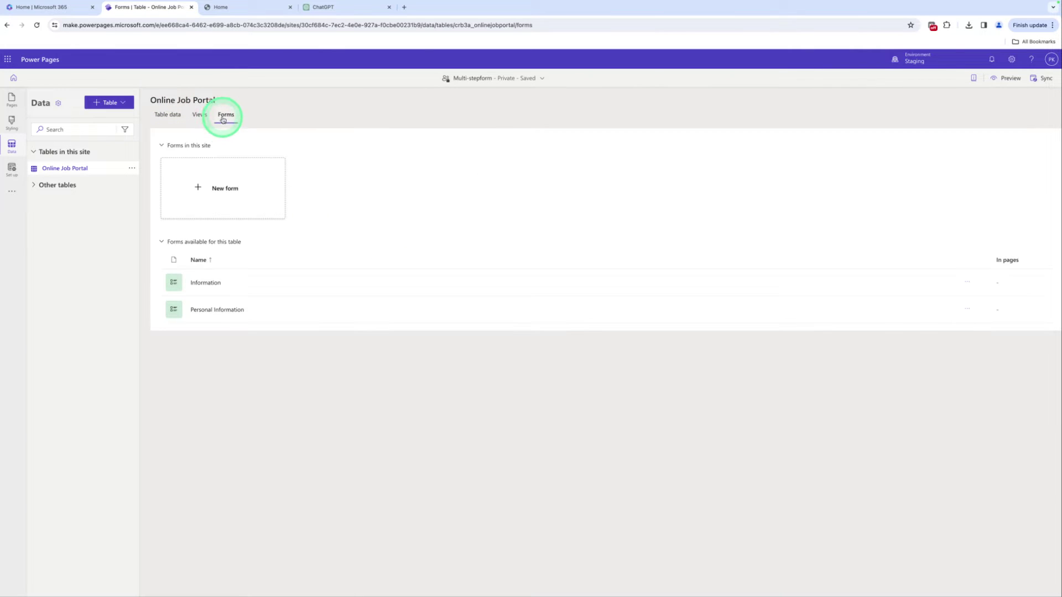
click(220, 182)
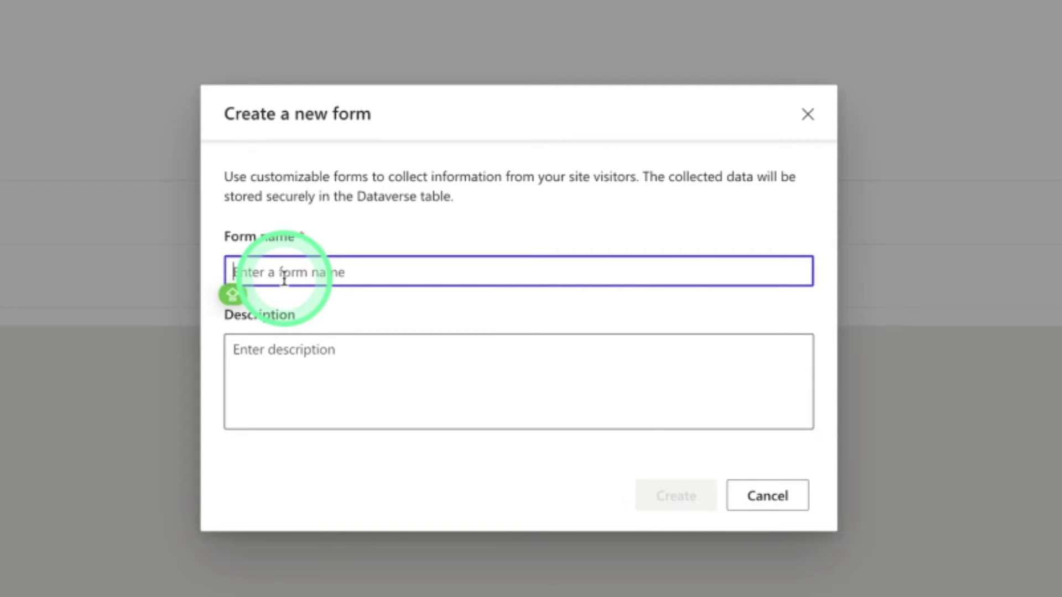
text(Form)
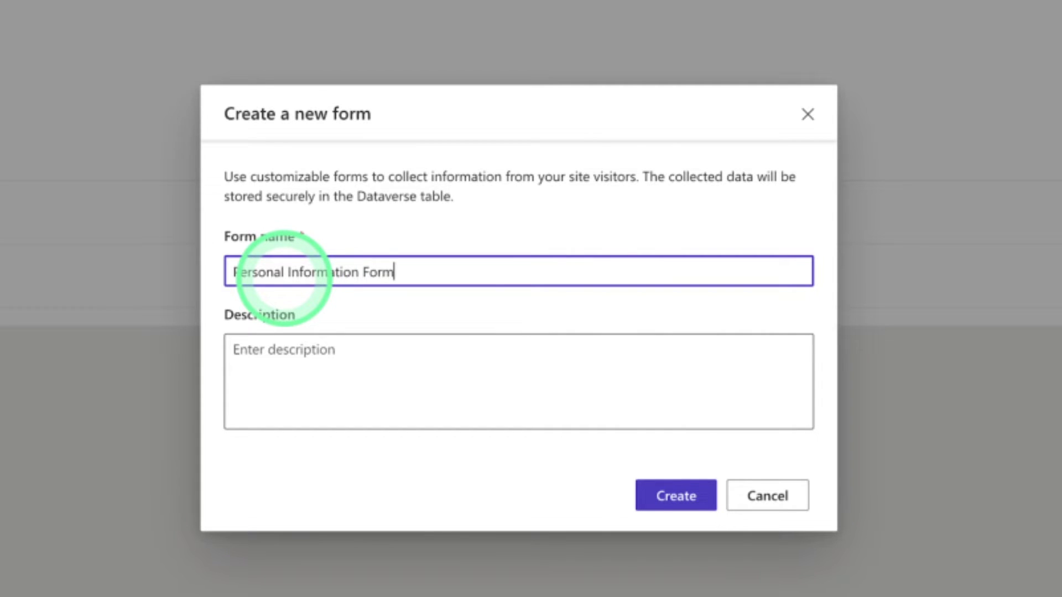
click(702, 503)
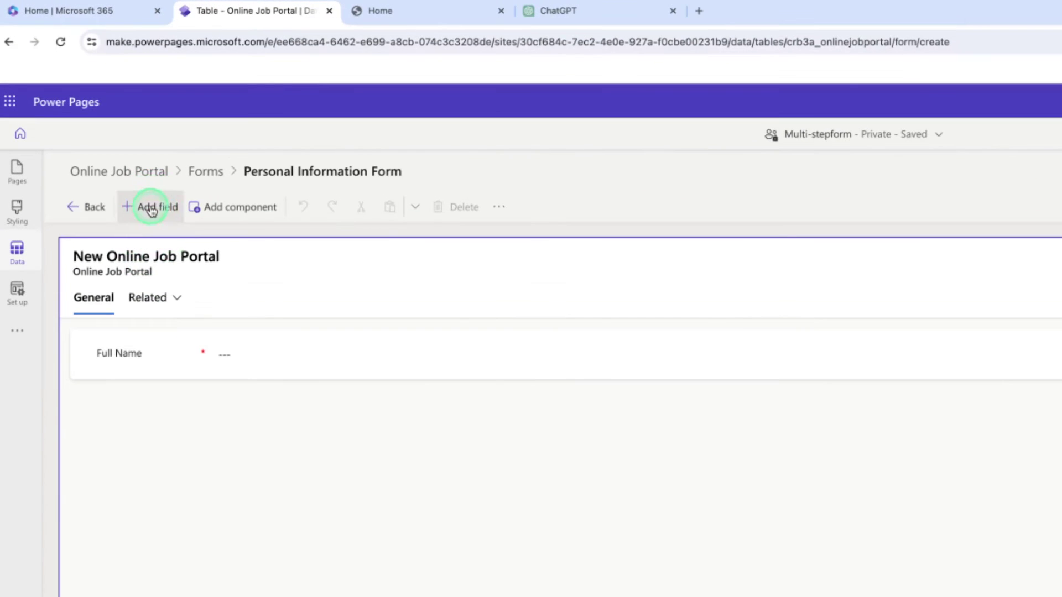
Add Email Address, Phone Number and Address columns under Full Name, then save and publish the form
click(89, 122)
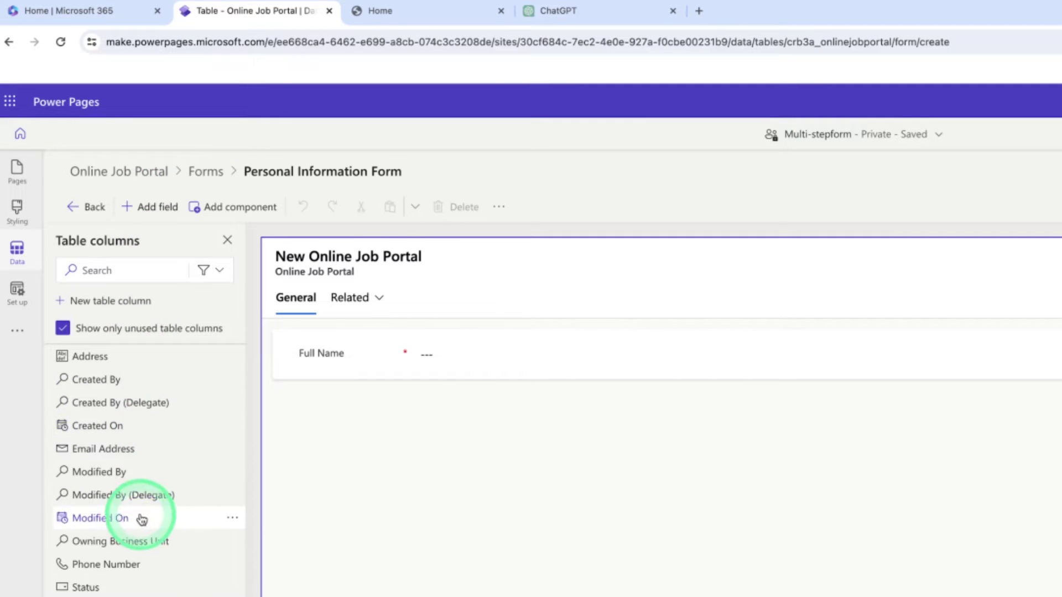
click(125, 449)
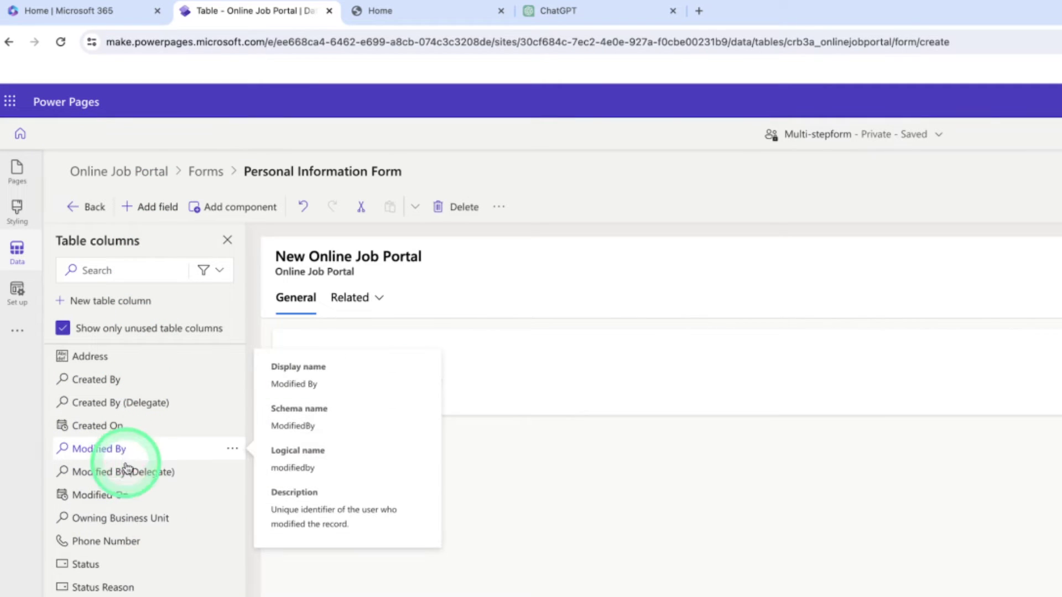
click(131, 541)
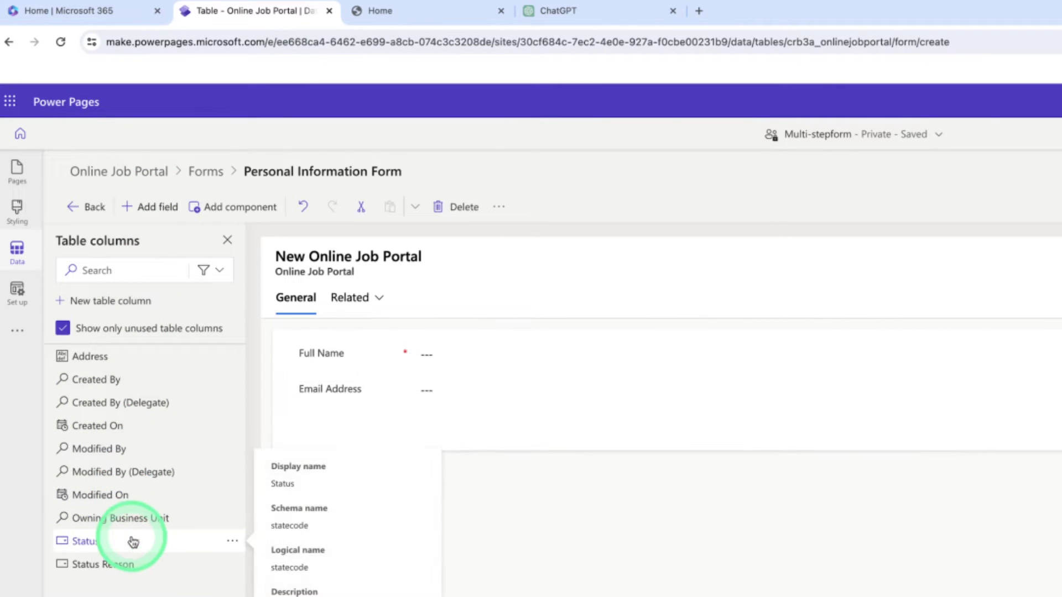
click(98, 362)
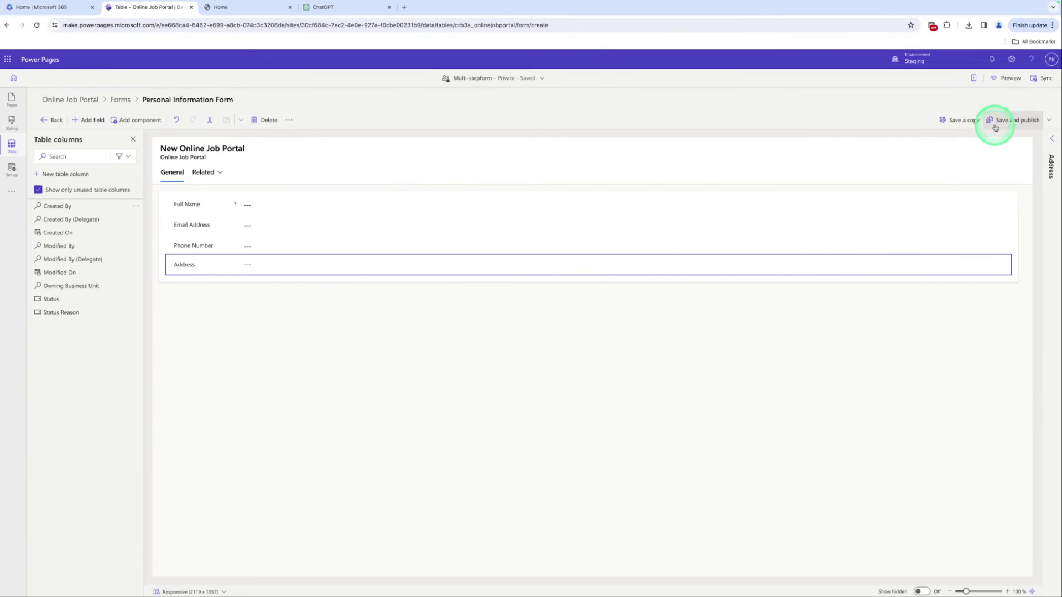
click(995, 128)
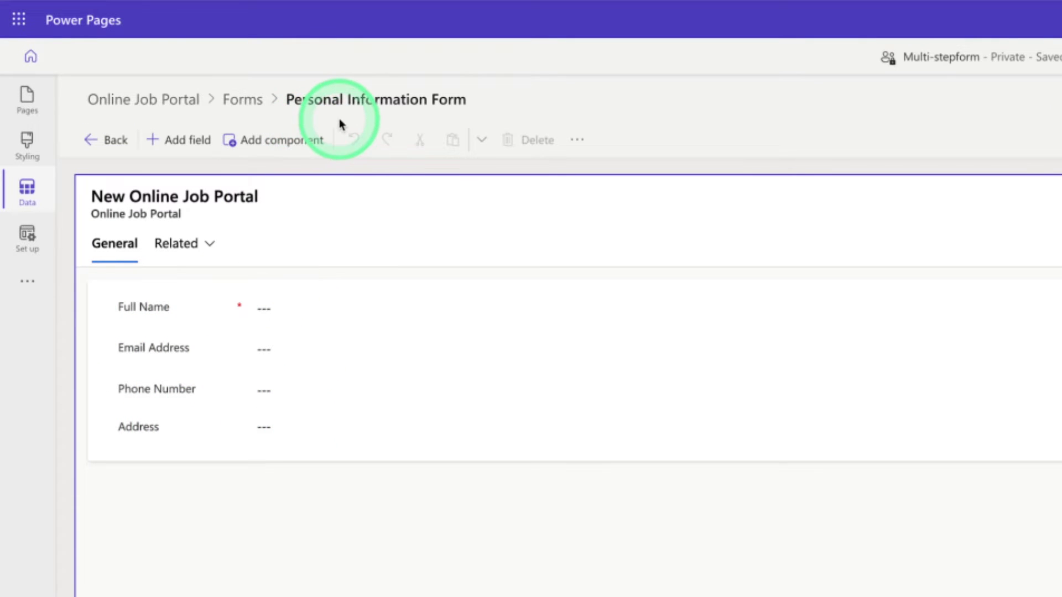
Add a Personal Information step using the Online Job Portal table and its Personal Information Form
click(25, 103)
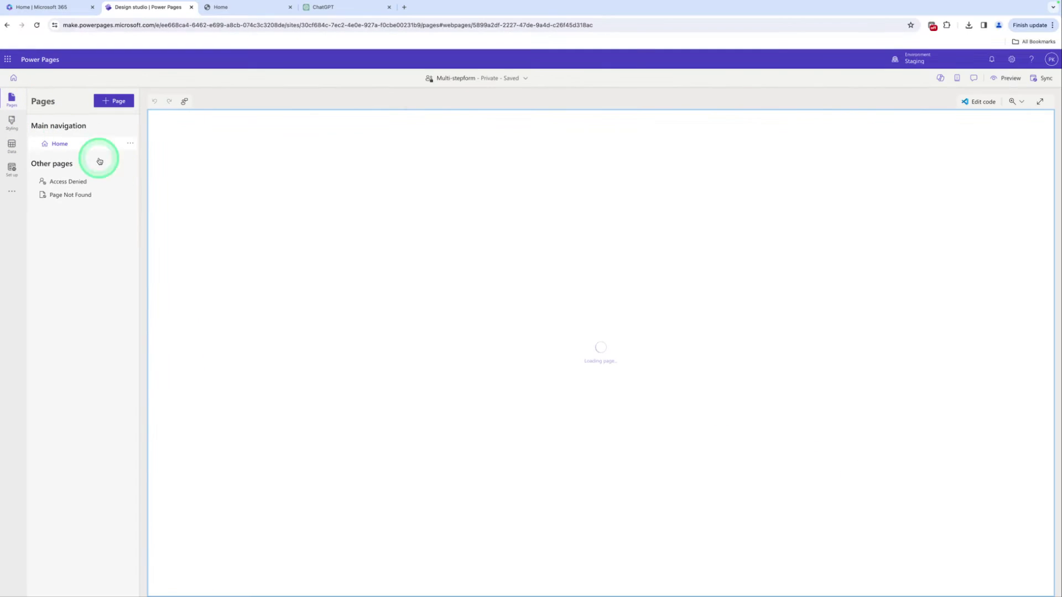
click(586, 252)
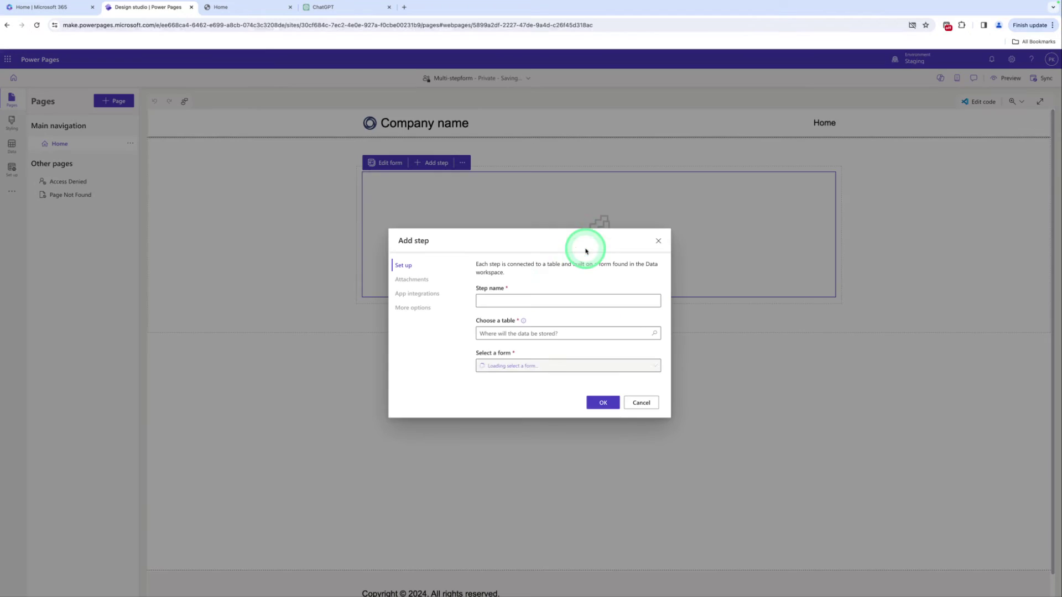
click(490, 301)
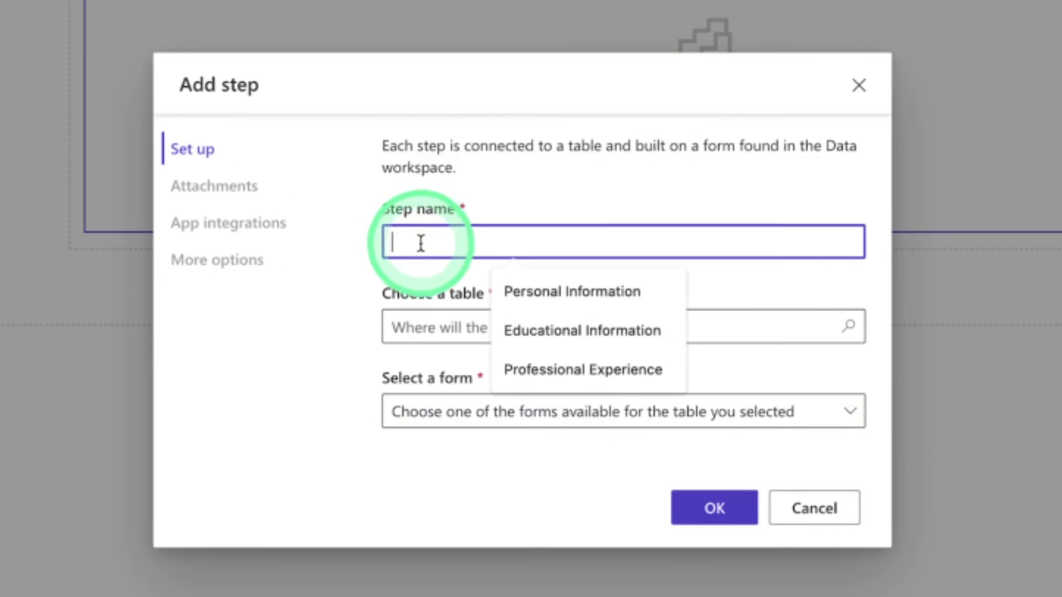
click(583, 293)
click(565, 320)
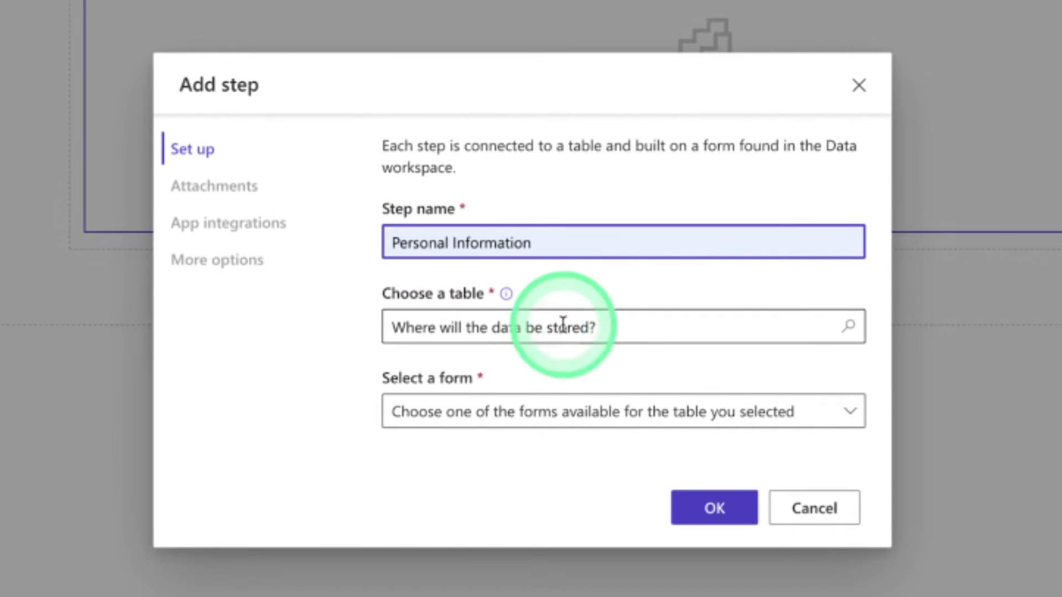
text(onli)
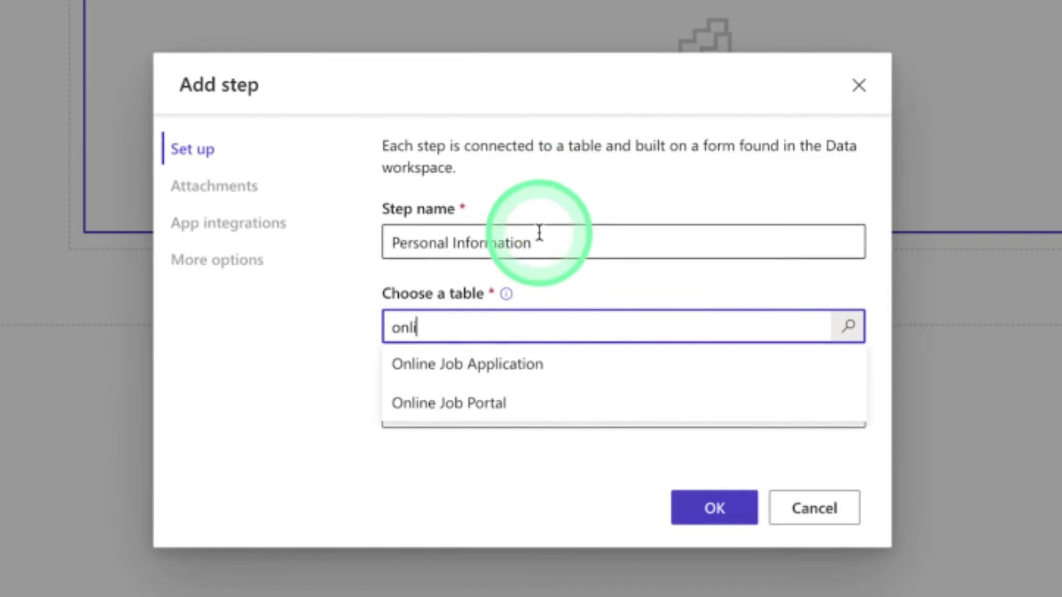
click(533, 420)
click(533, 420)
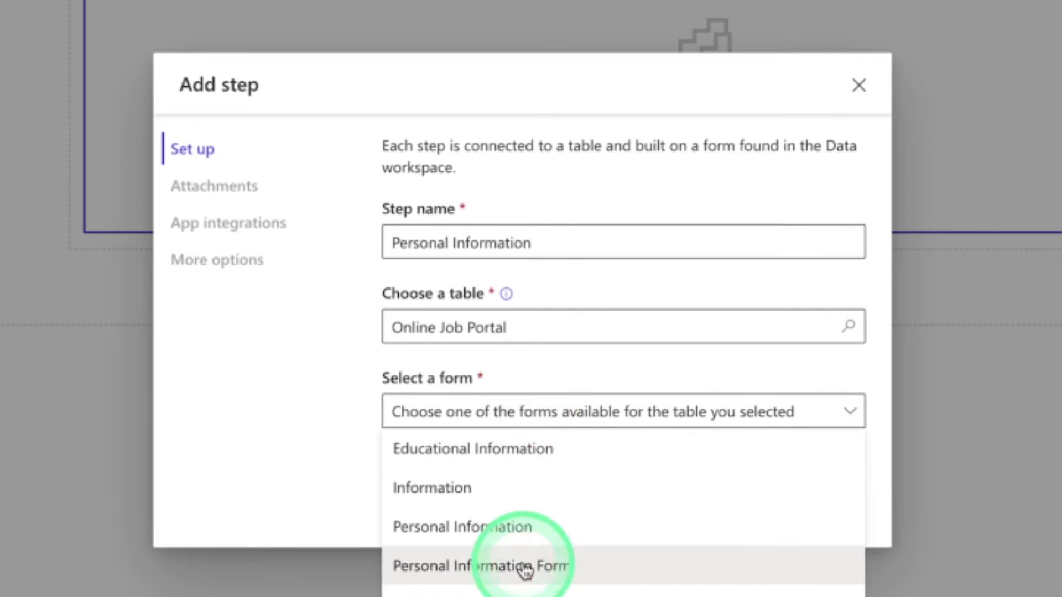
click(523, 567)
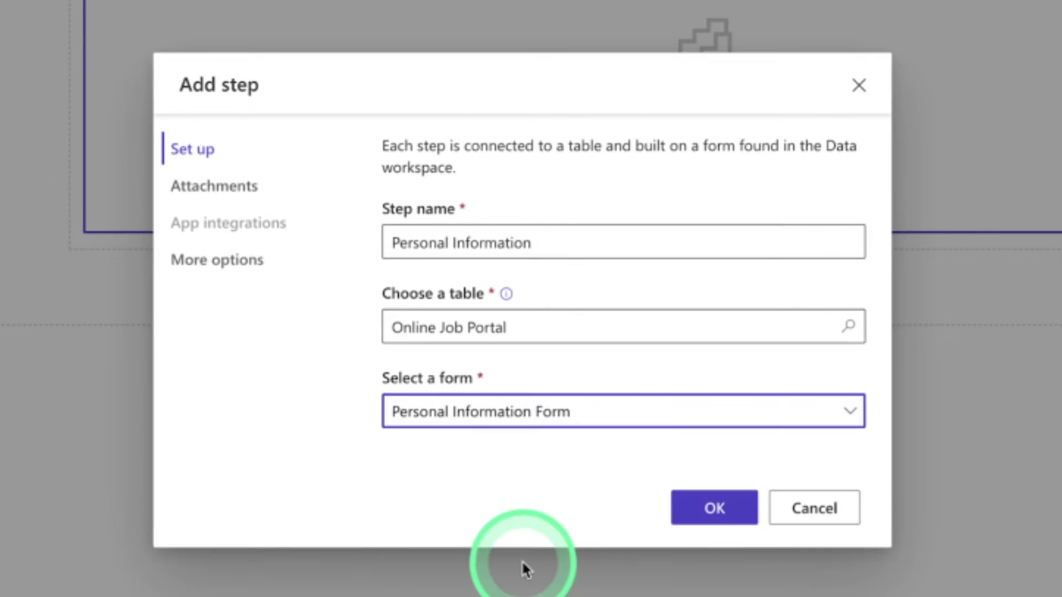
click(723, 516)
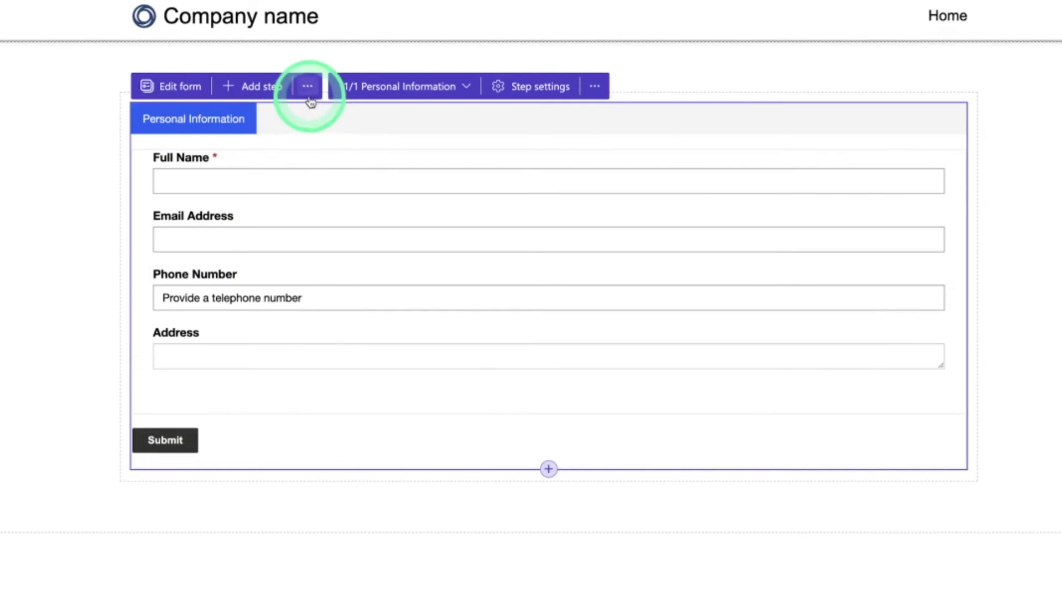
Open the Personal Information table permission and tick Read, Update and Create
click(307, 87)
click(309, 125)
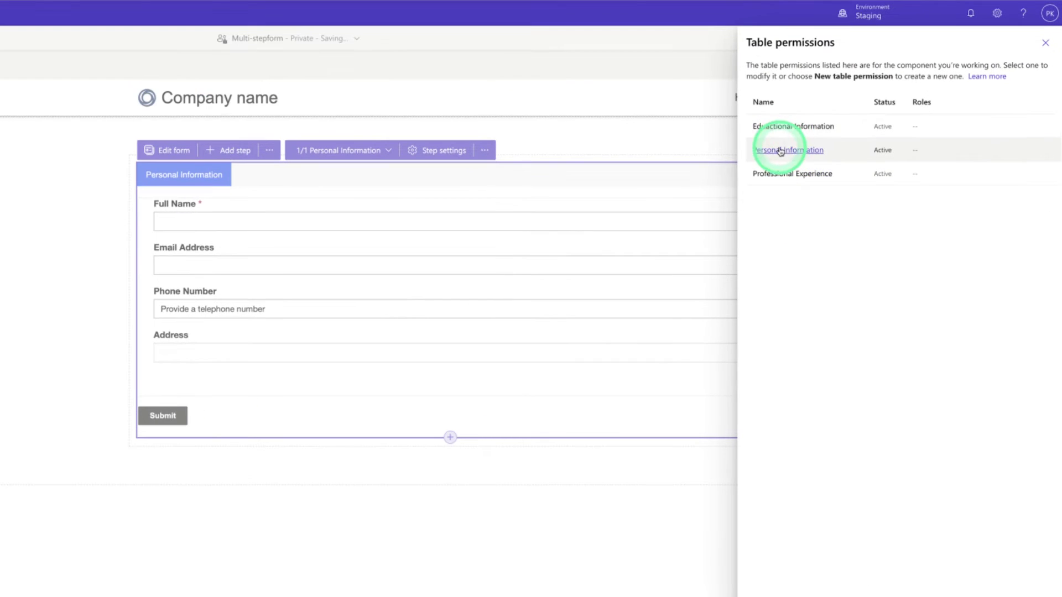
click(779, 151)
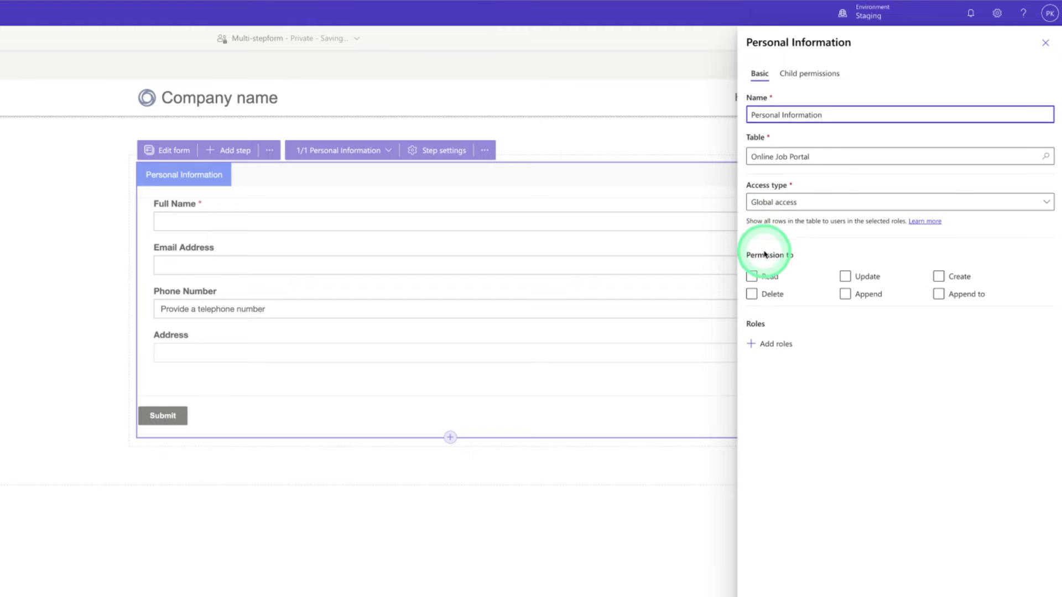
click(752, 276)
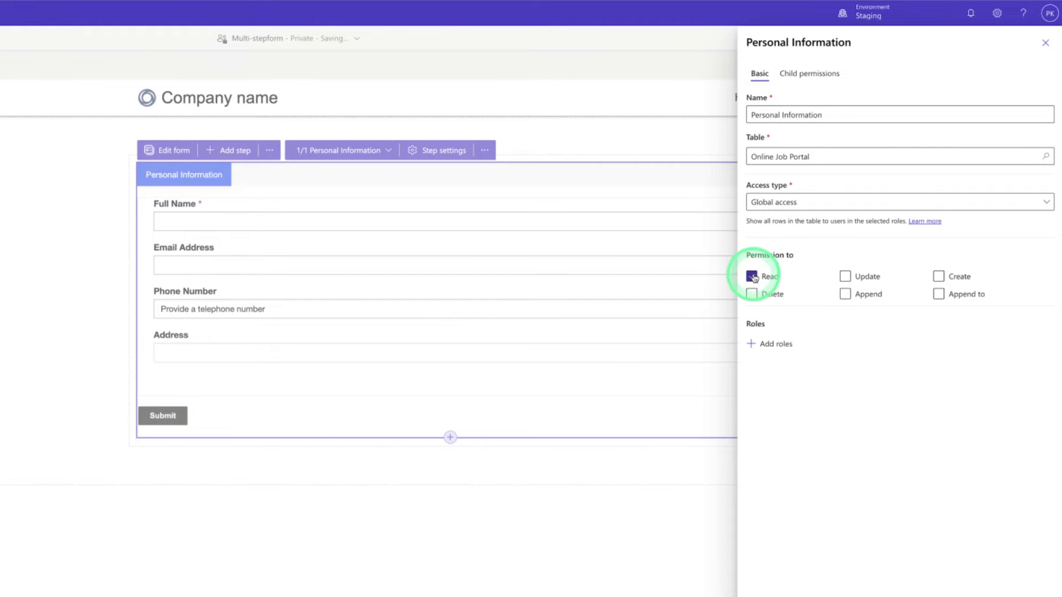
click(844, 278)
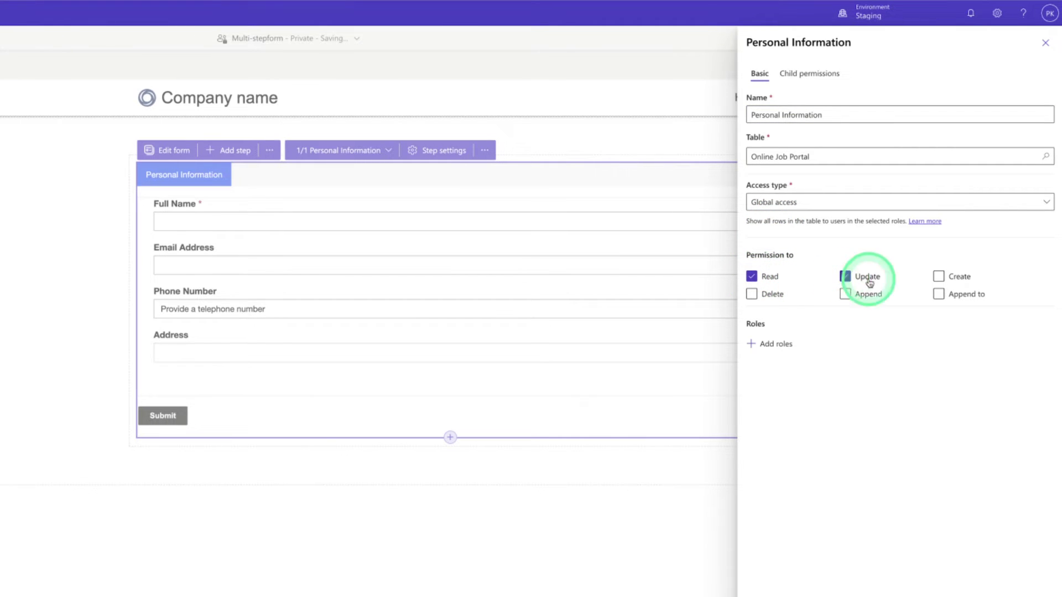
click(939, 278)
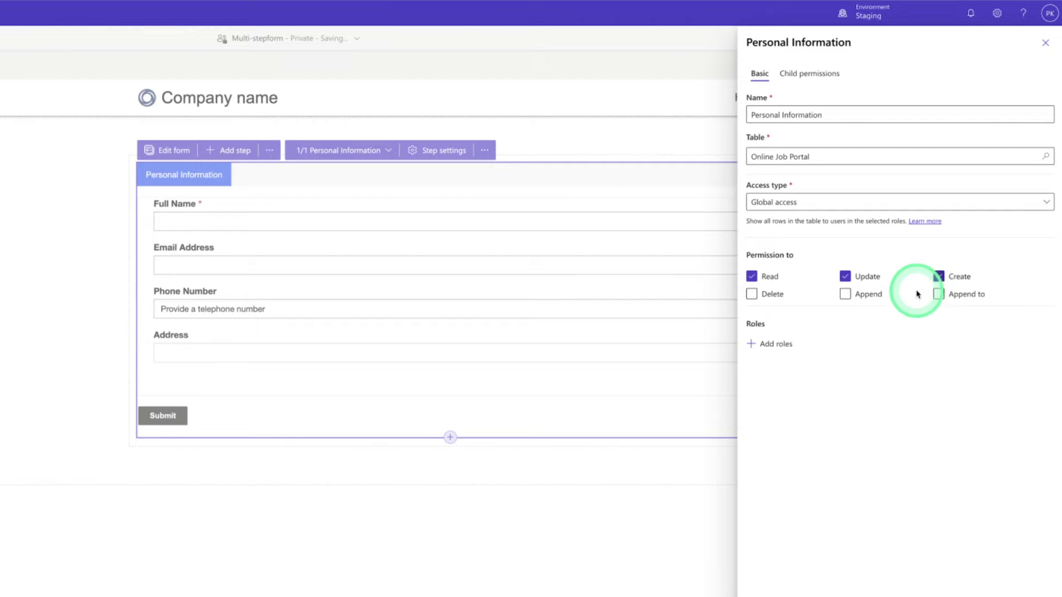
Assign the Anonymous Users role, save the permission, and close the permissions panel
click(774, 345)
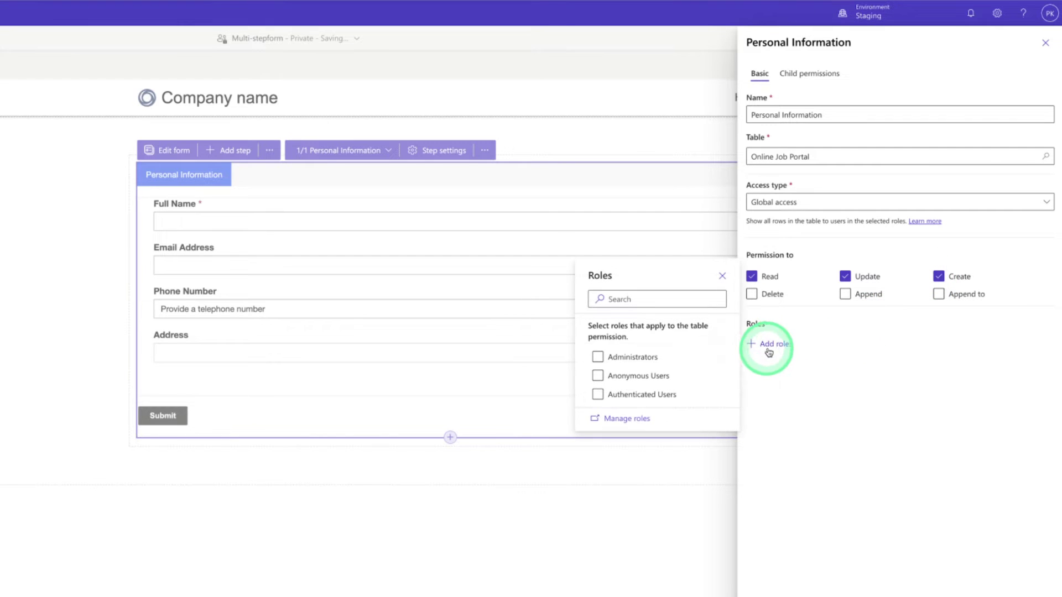
click(598, 377)
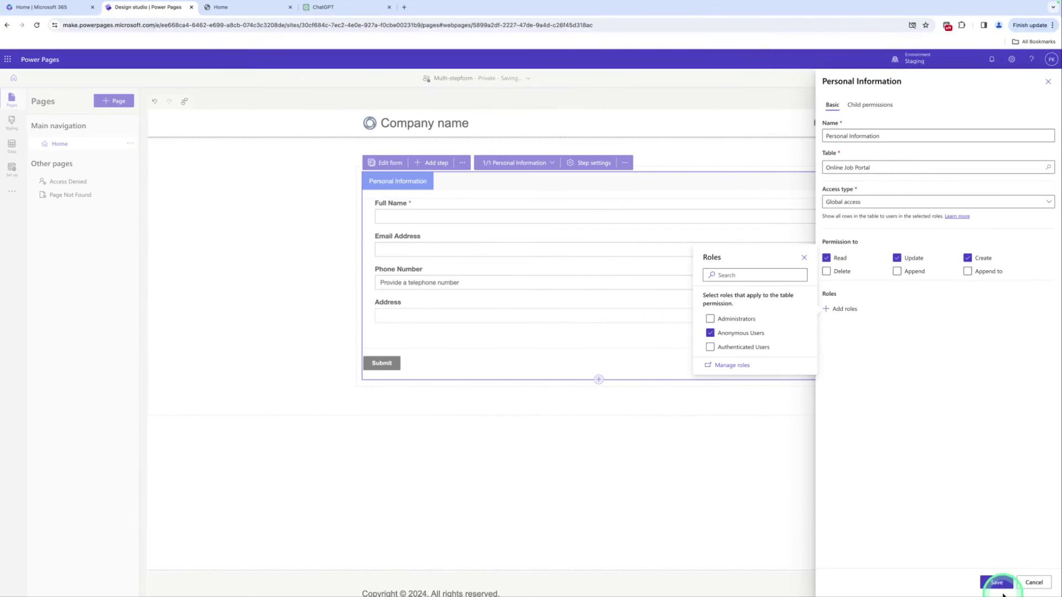
click(1001, 587)
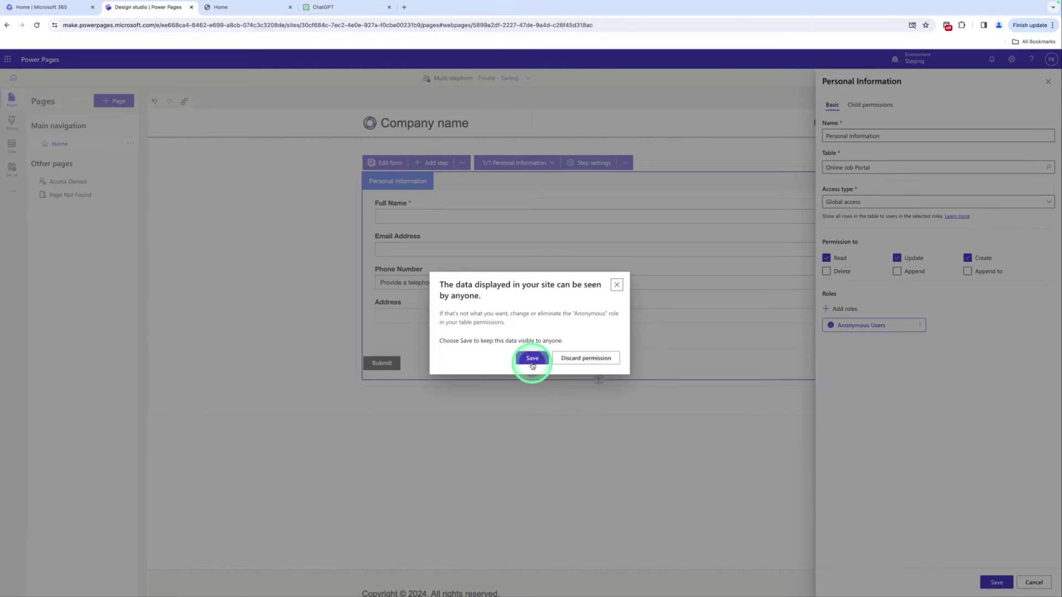
click(532, 358)
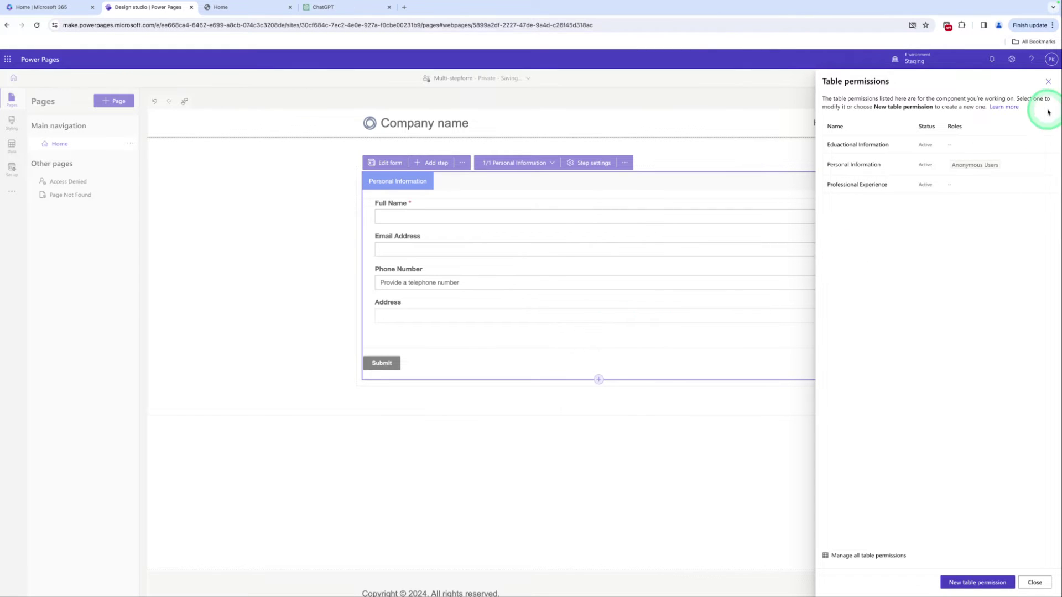
click(1049, 84)
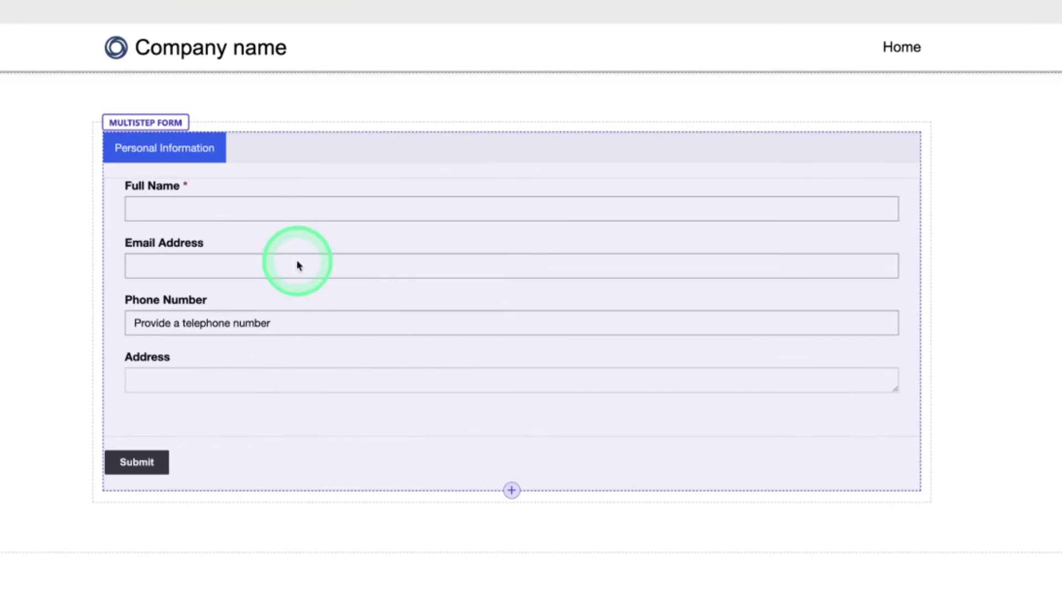
click(420, 187)
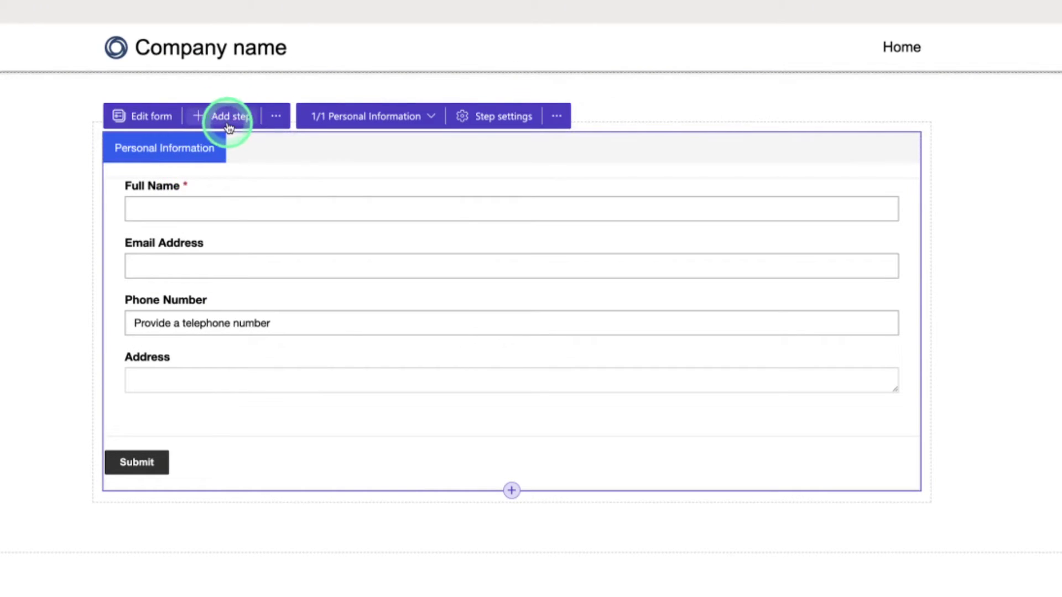
click(225, 118)
click(314, 352)
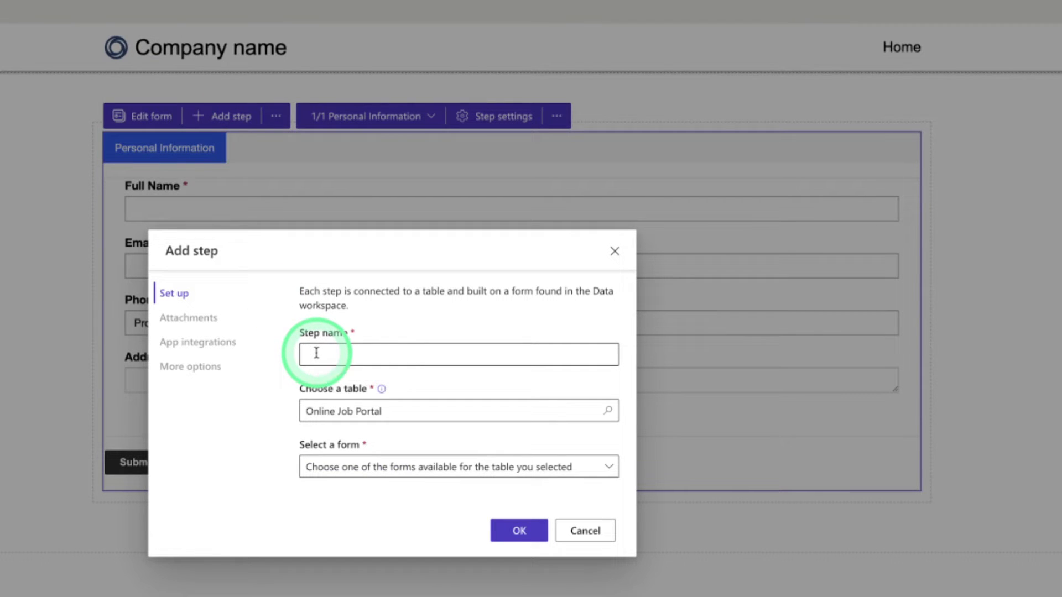
click(316, 353)
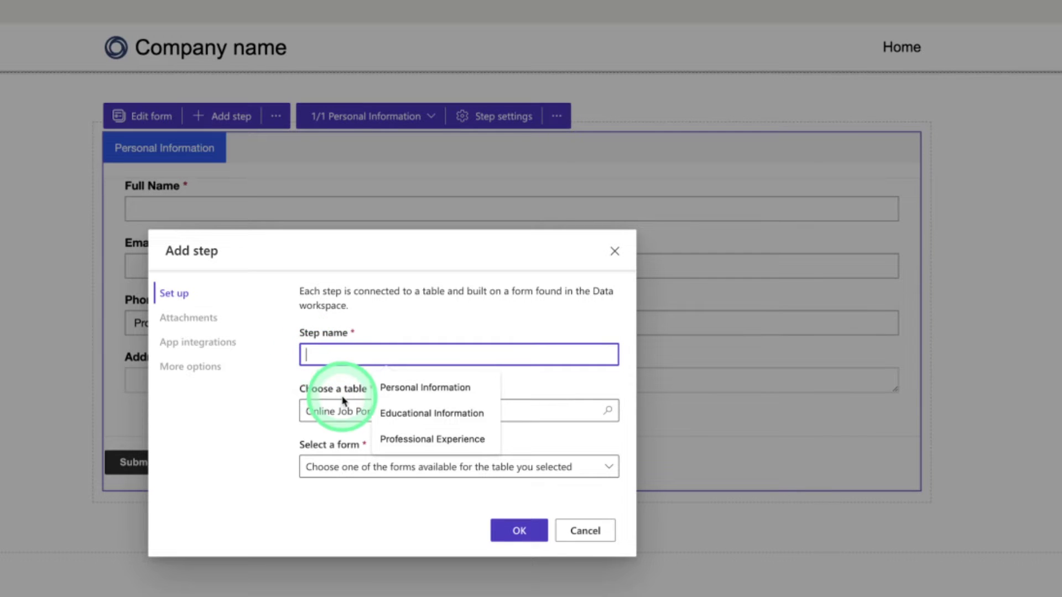
click(402, 424)
click(387, 410)
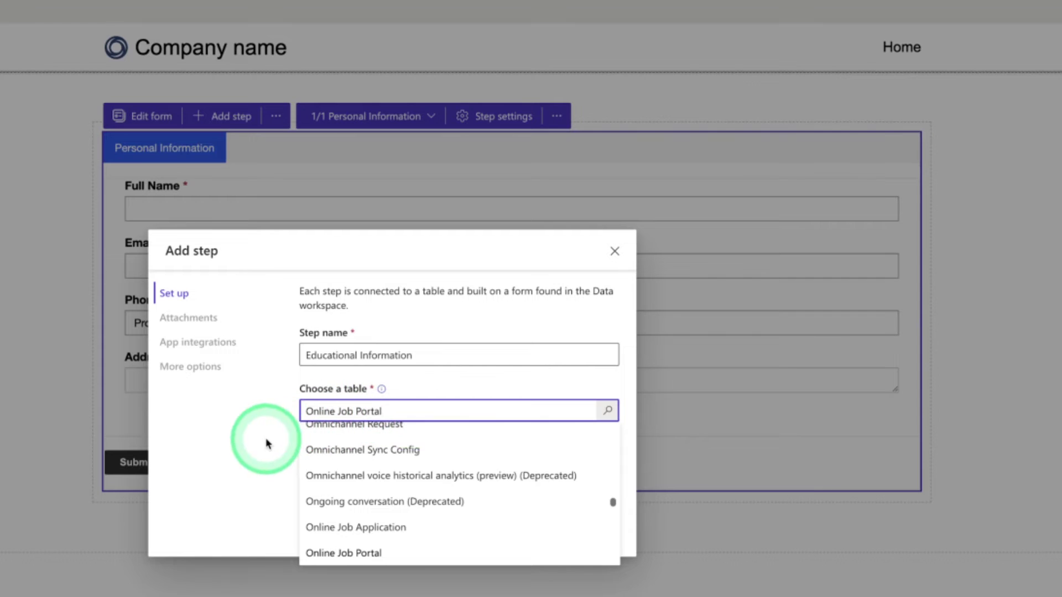
click(278, 453)
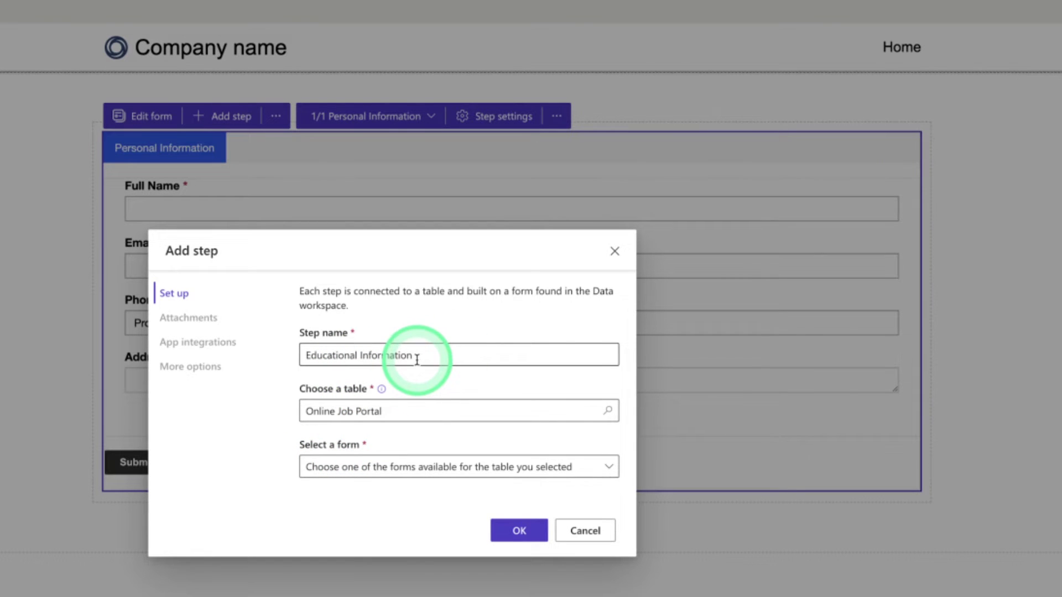
click(615, 252)
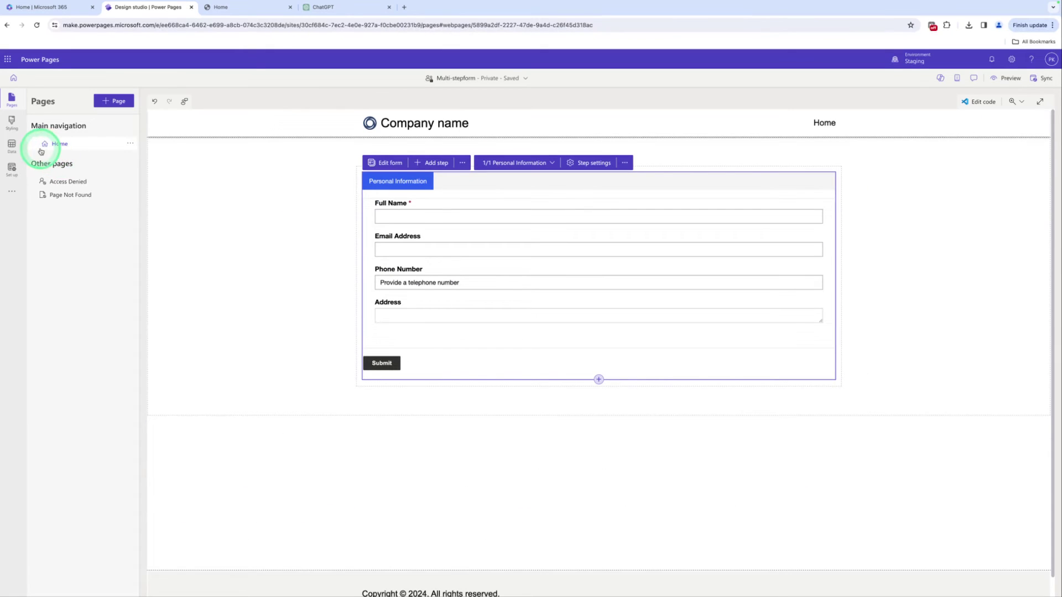
Create a new Online Job Portal form named Educational Information from the Data workspace
click(13, 147)
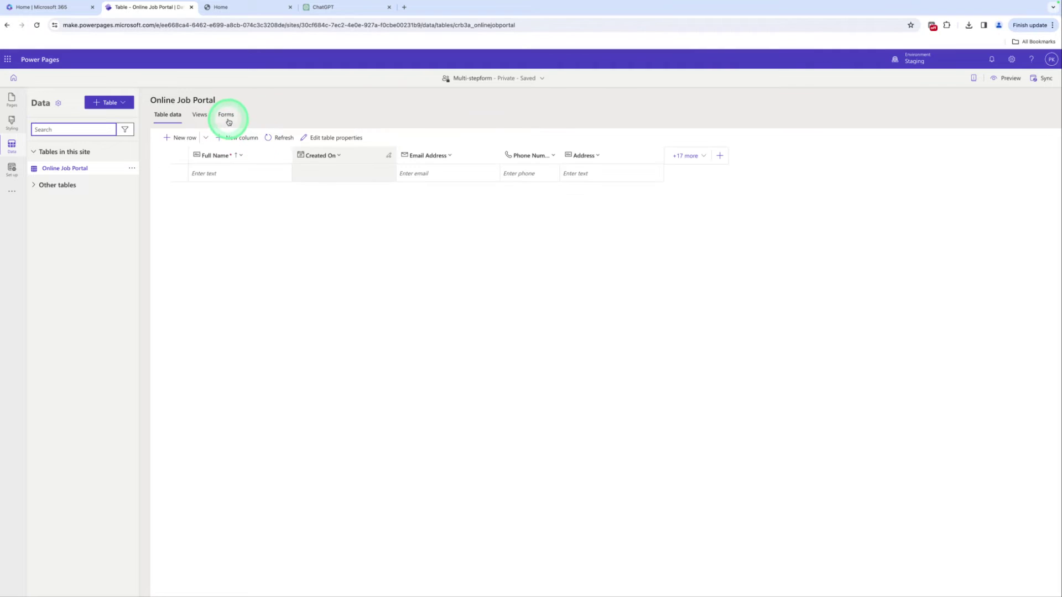
click(226, 115)
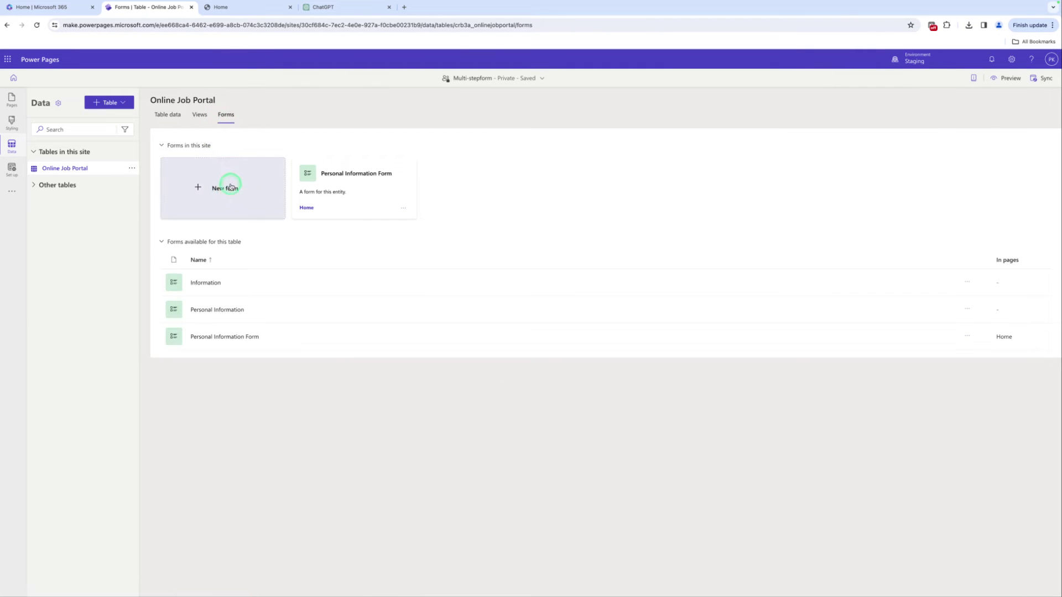
click(231, 187)
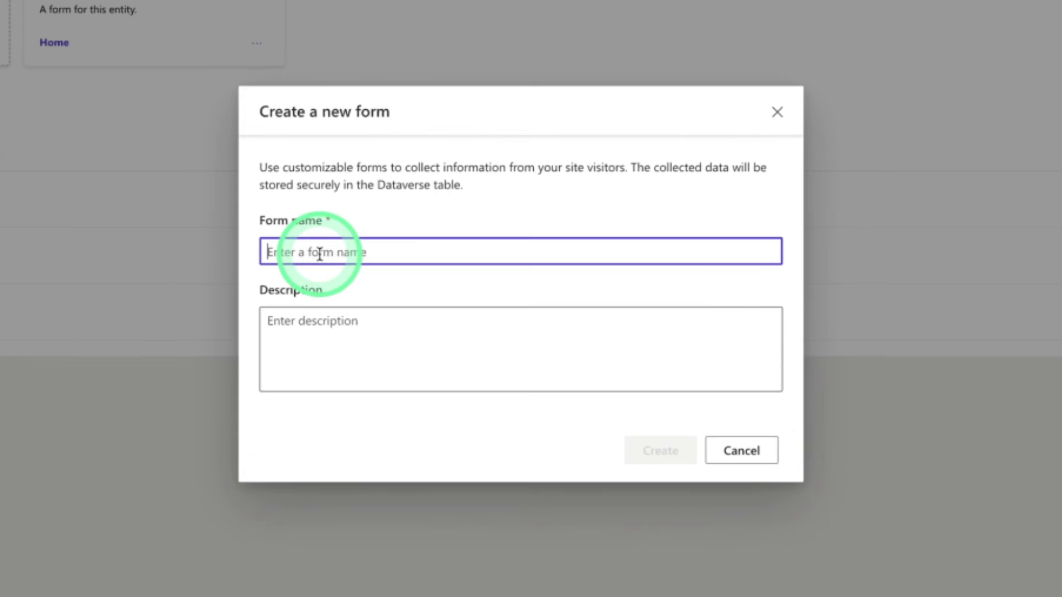
text(Educational Information)
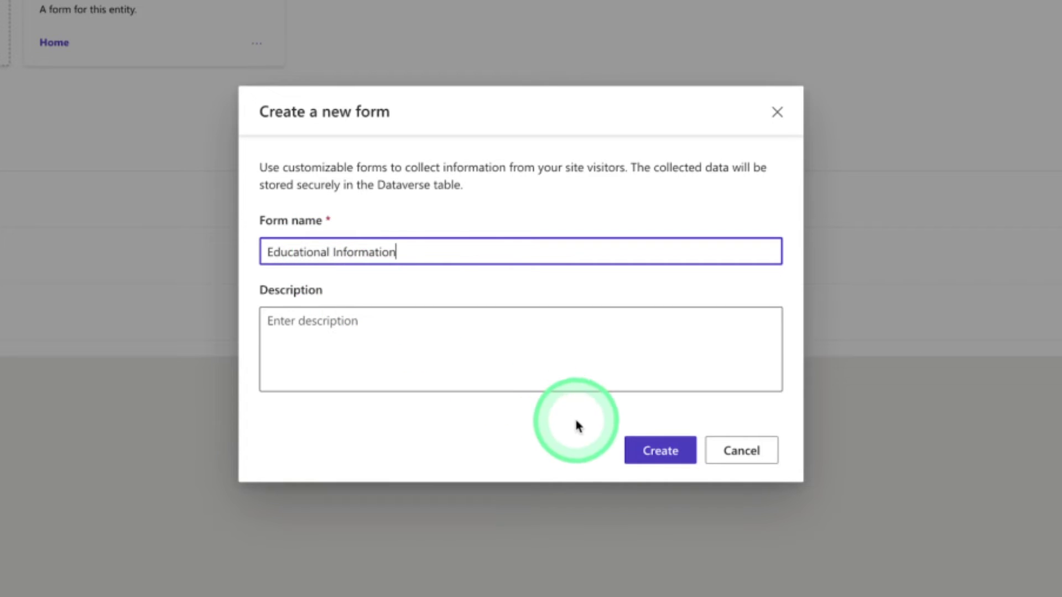
click(670, 451)
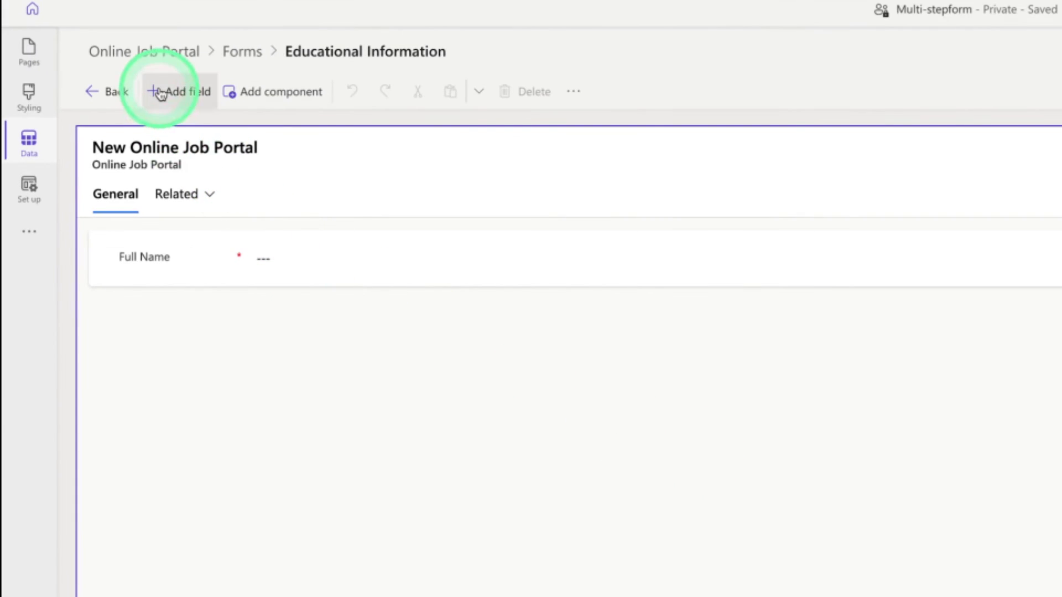
Add Field of Study, Higher Level Of Education and Graduation Year columns to the form
click(160, 92)
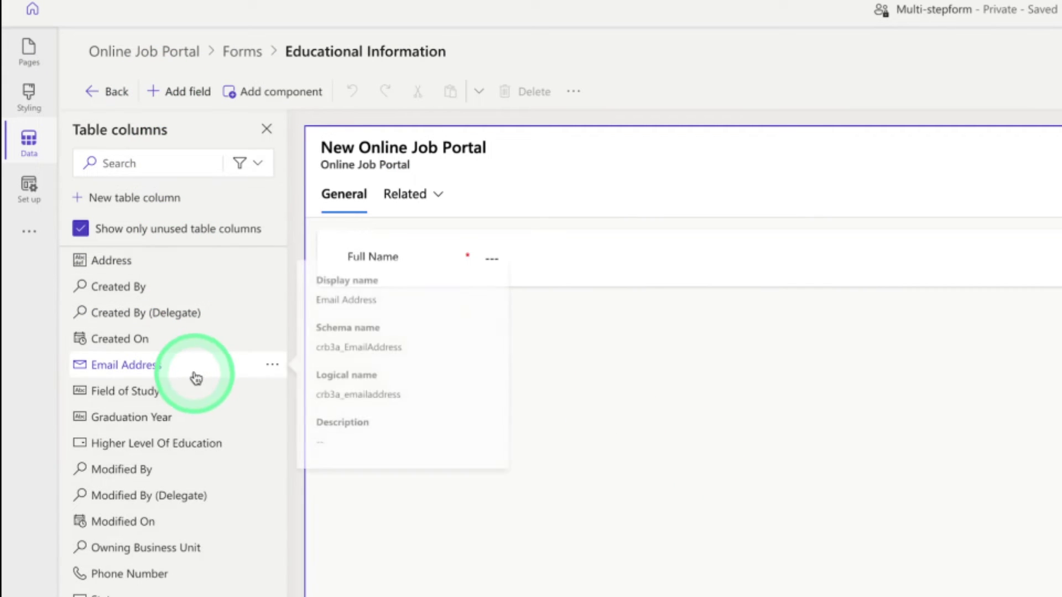
mouse_move(158, 442)
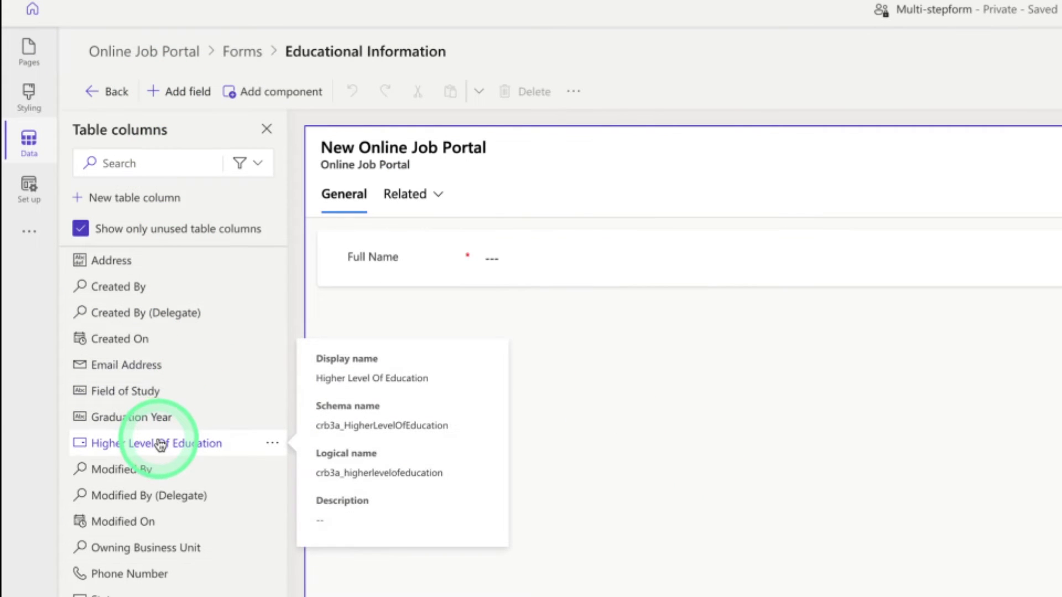
click(139, 390)
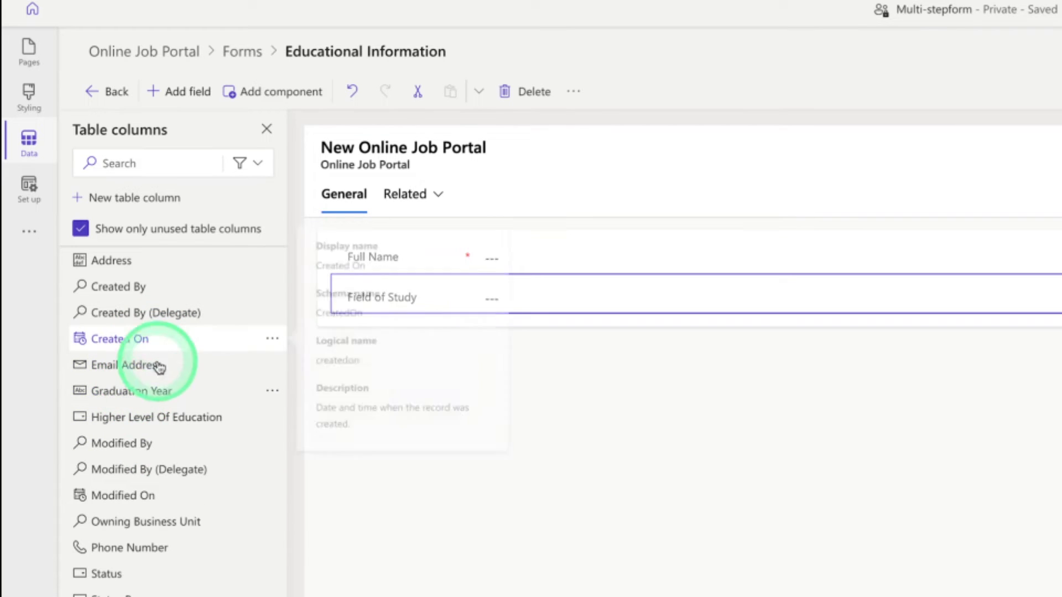
click(156, 416)
mouse_move(159, 415)
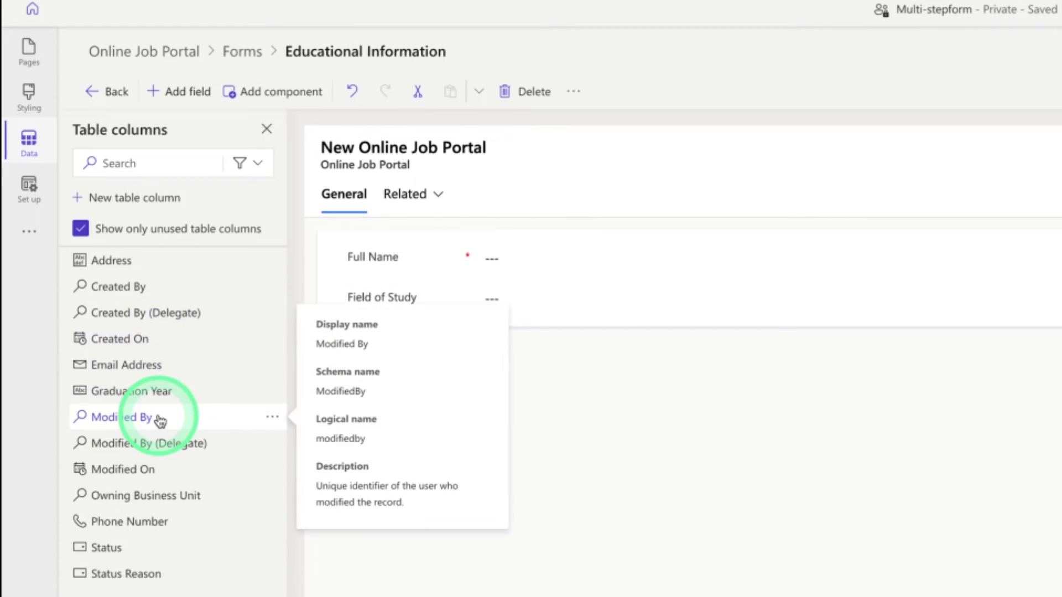
click(161, 393)
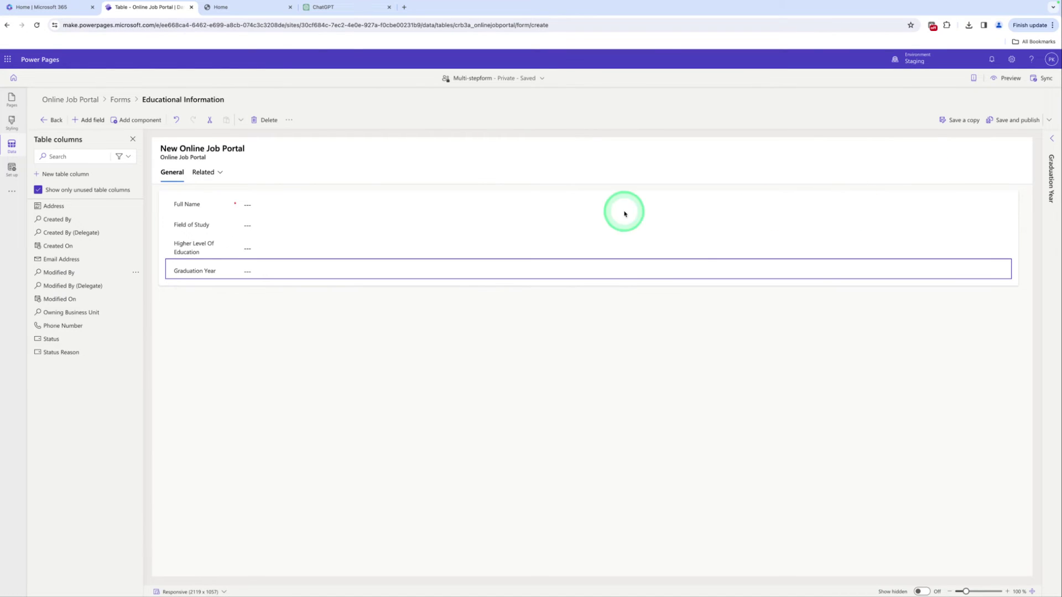
Hide the Full Name field, save and publish the form, and go back to page design
click(645, 206)
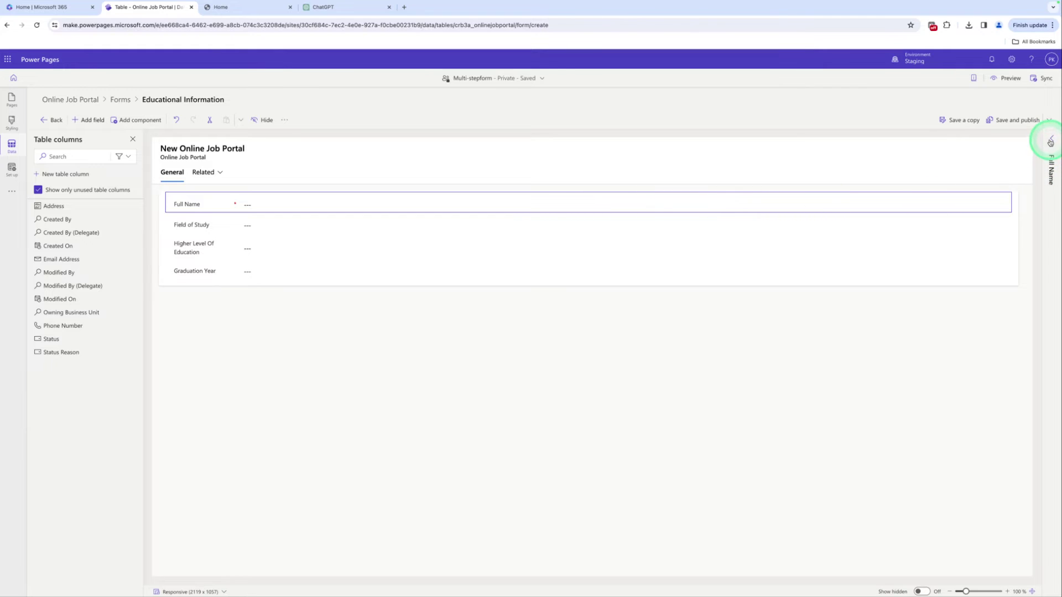
click(1050, 142)
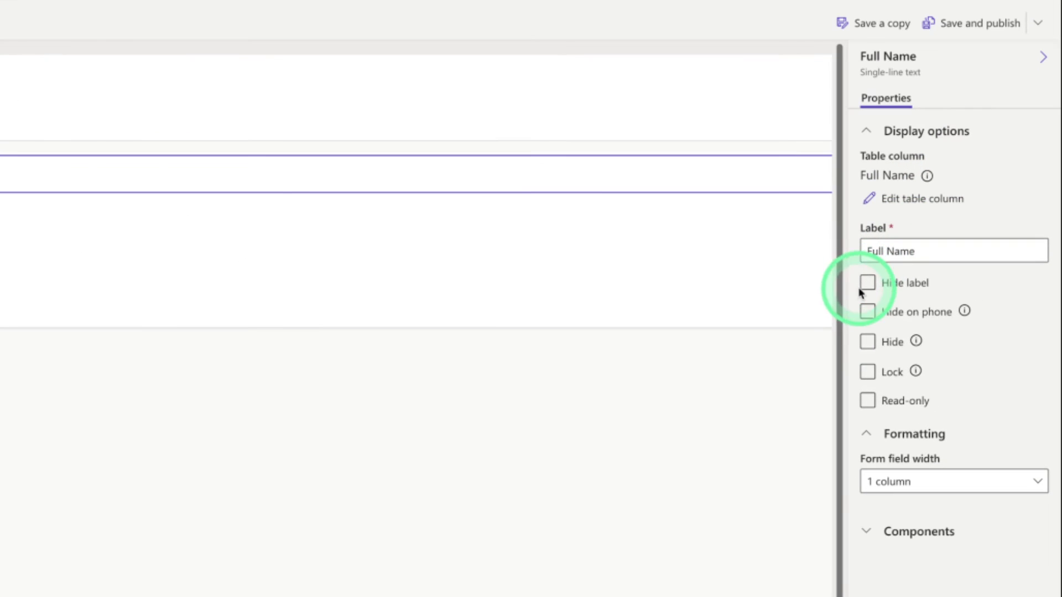
click(872, 345)
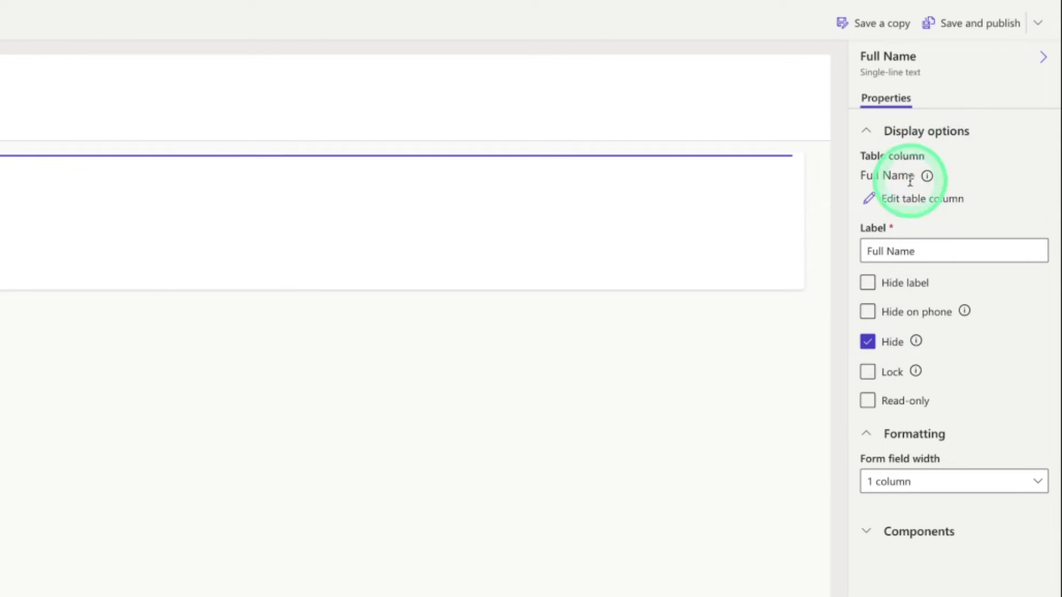
click(946, 31)
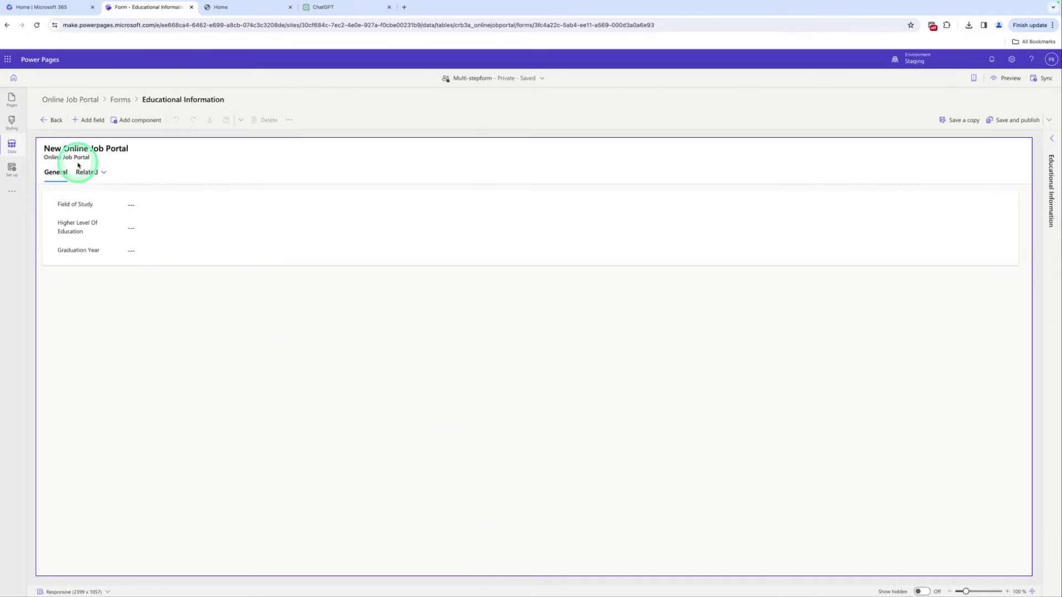
click(12, 98)
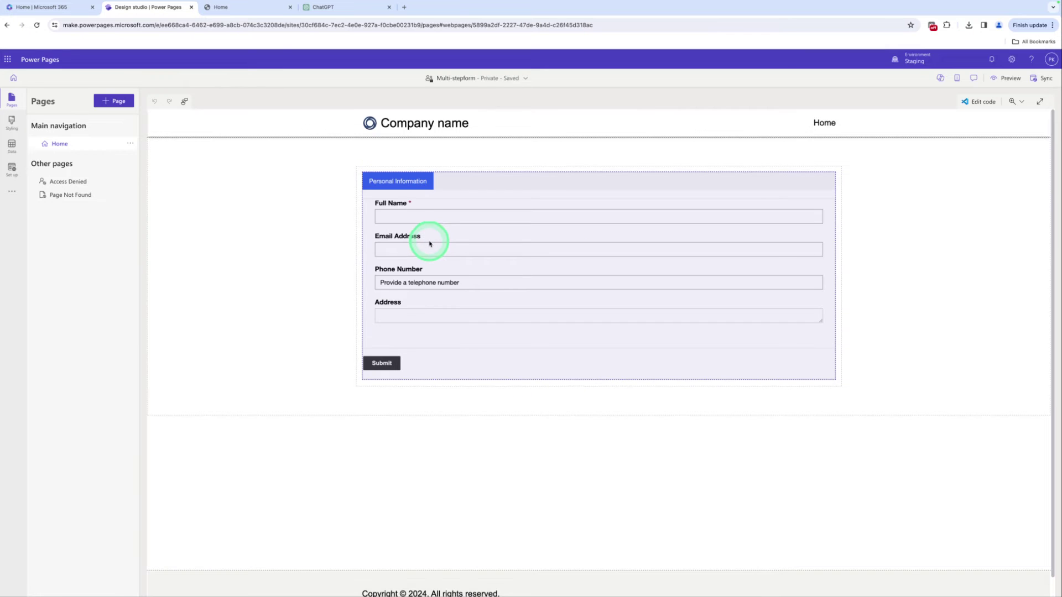
Add an Educational Information step to the multistep form using the Educational Information form
click(429, 244)
click(423, 162)
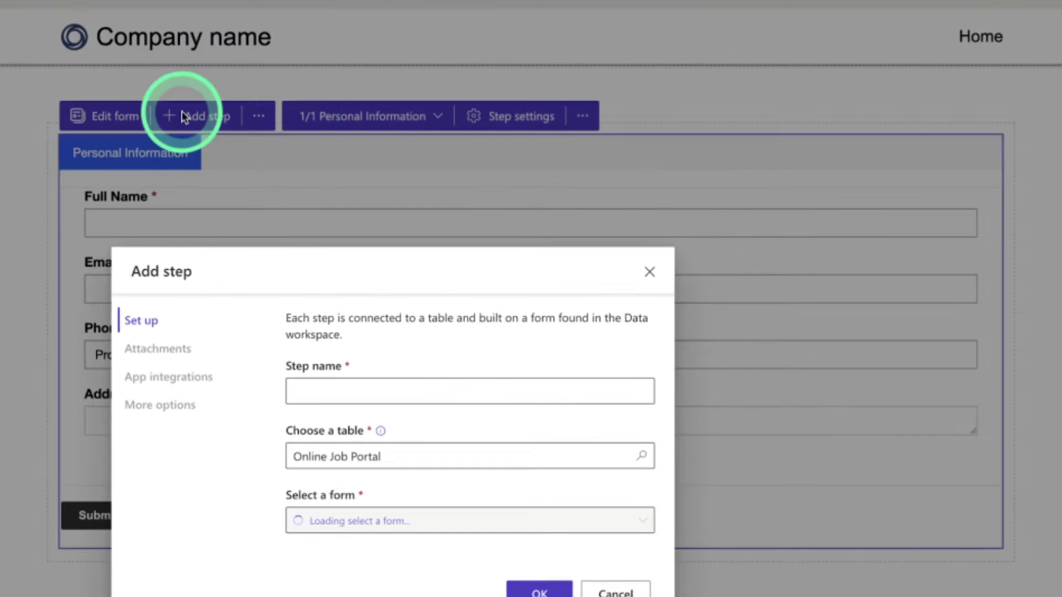
click(376, 387)
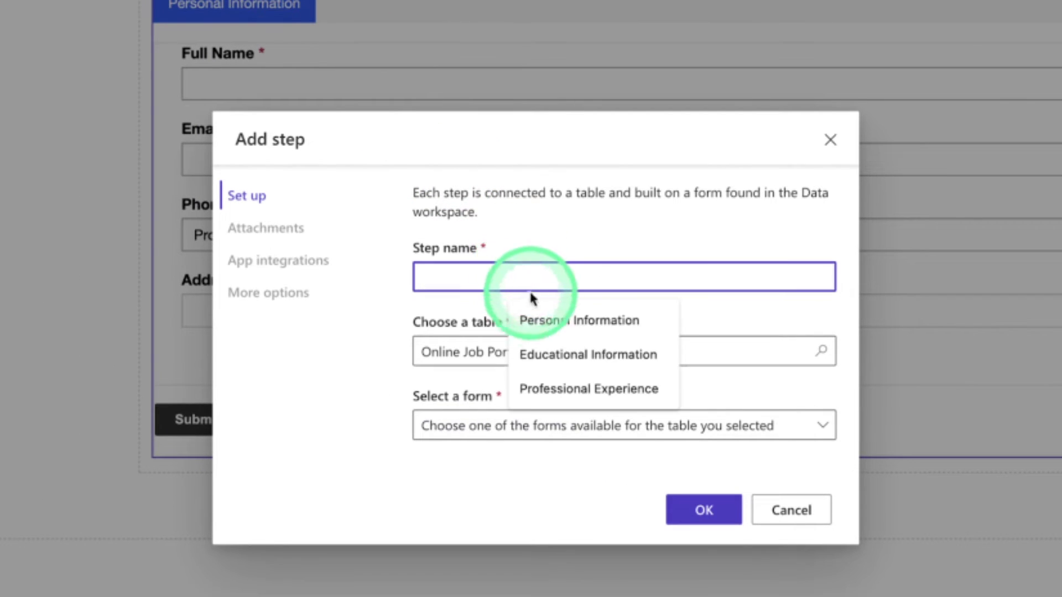
click(557, 354)
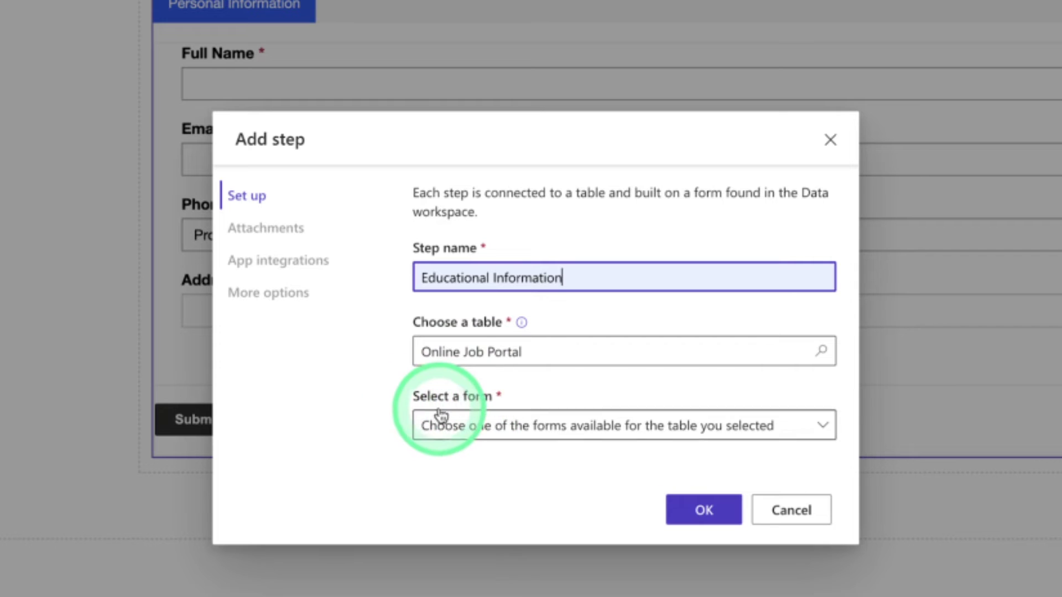
click(446, 430)
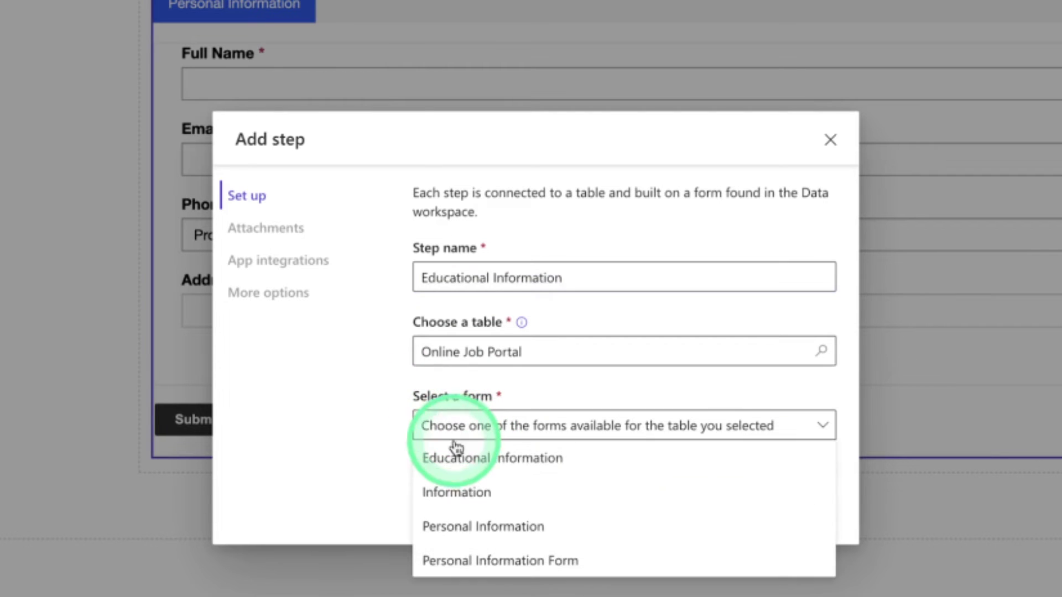
click(458, 456)
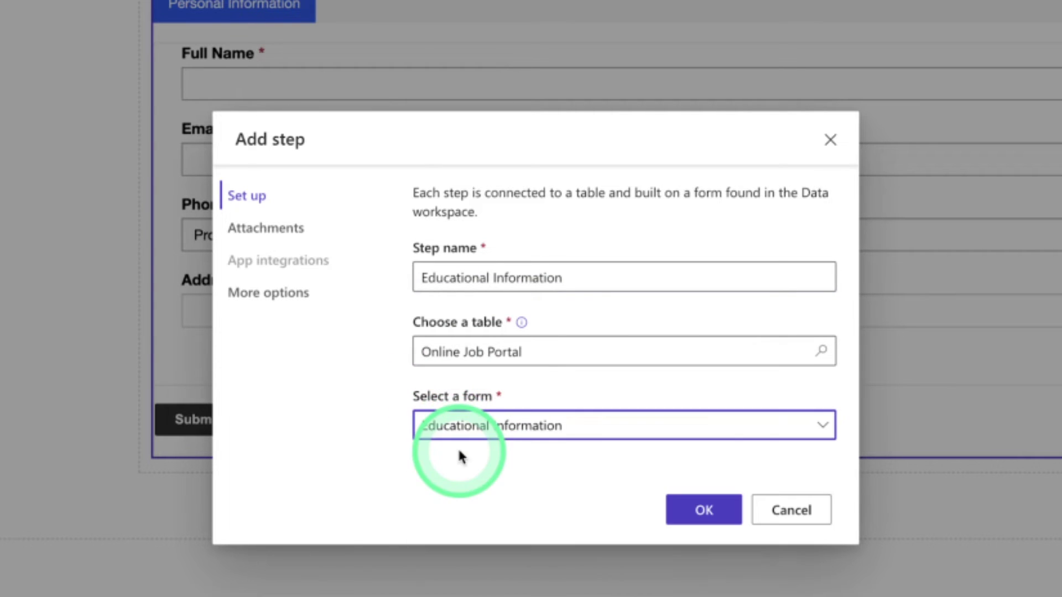
click(725, 515)
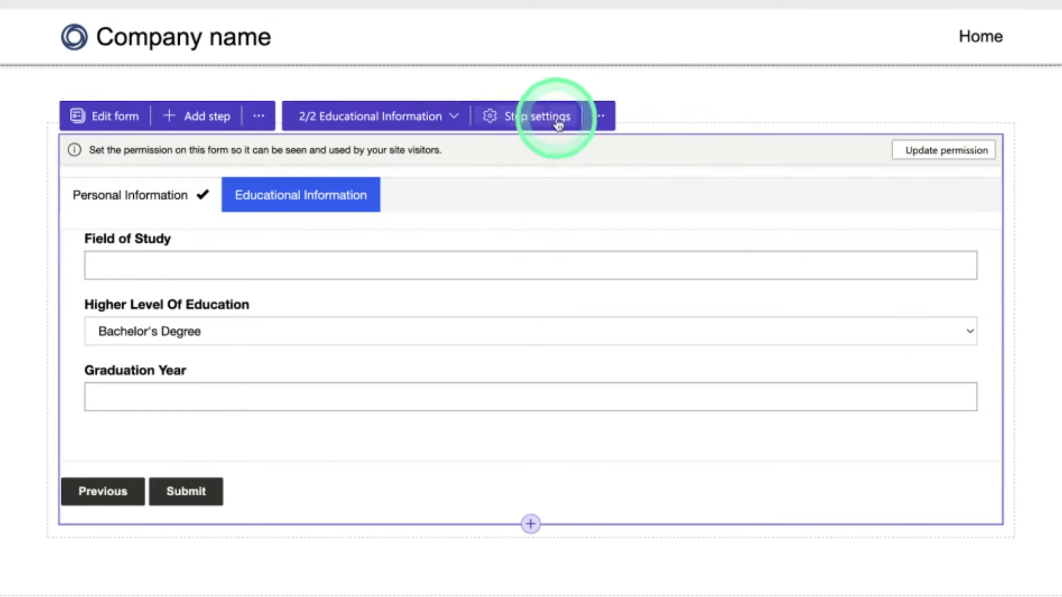
In the step settings' more options, set Data from this form to Creates a new record
click(537, 118)
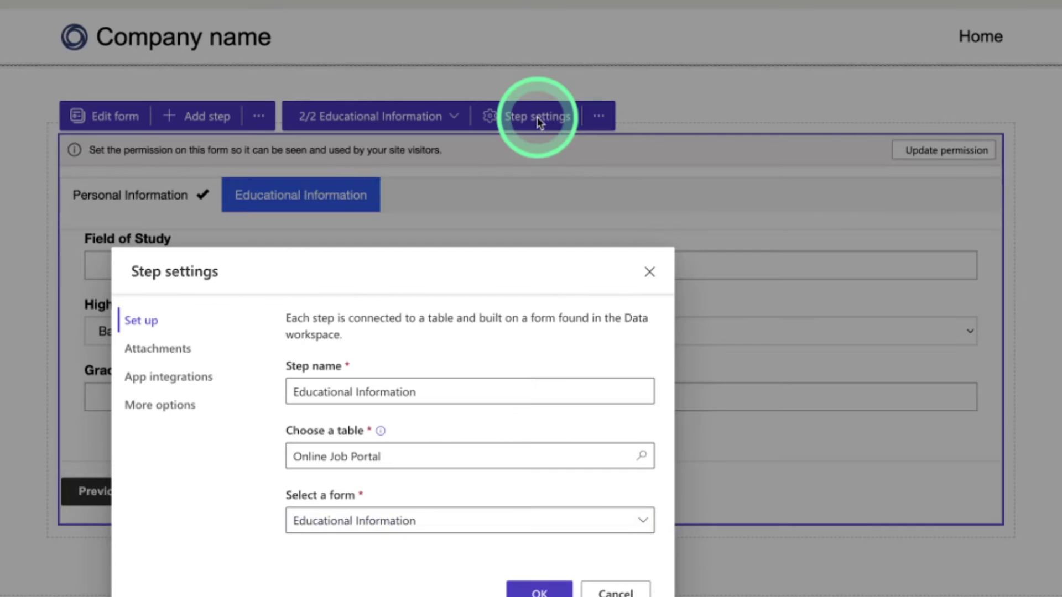
click(175, 406)
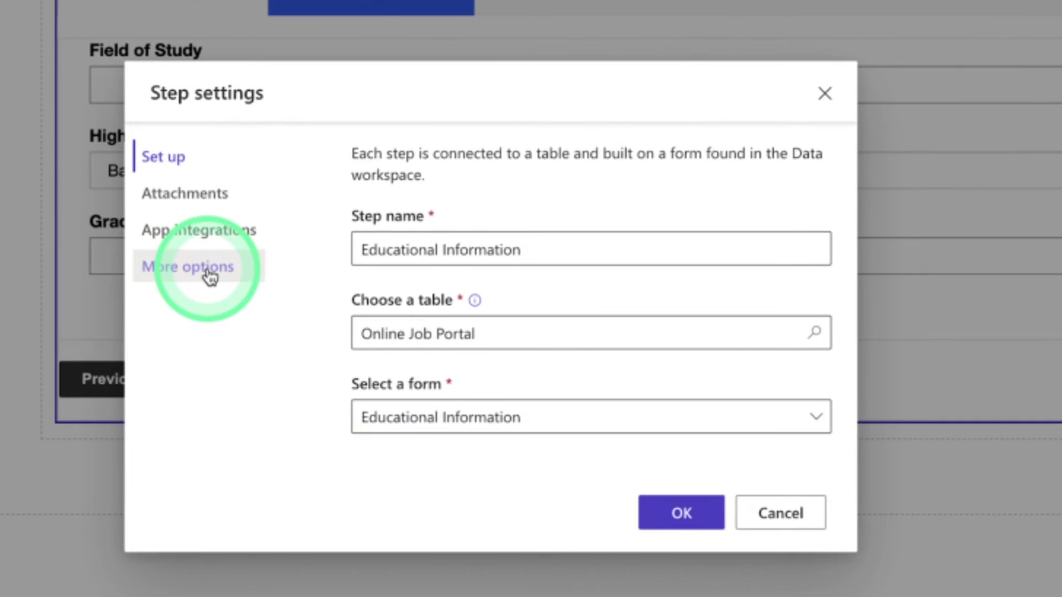
click(209, 277)
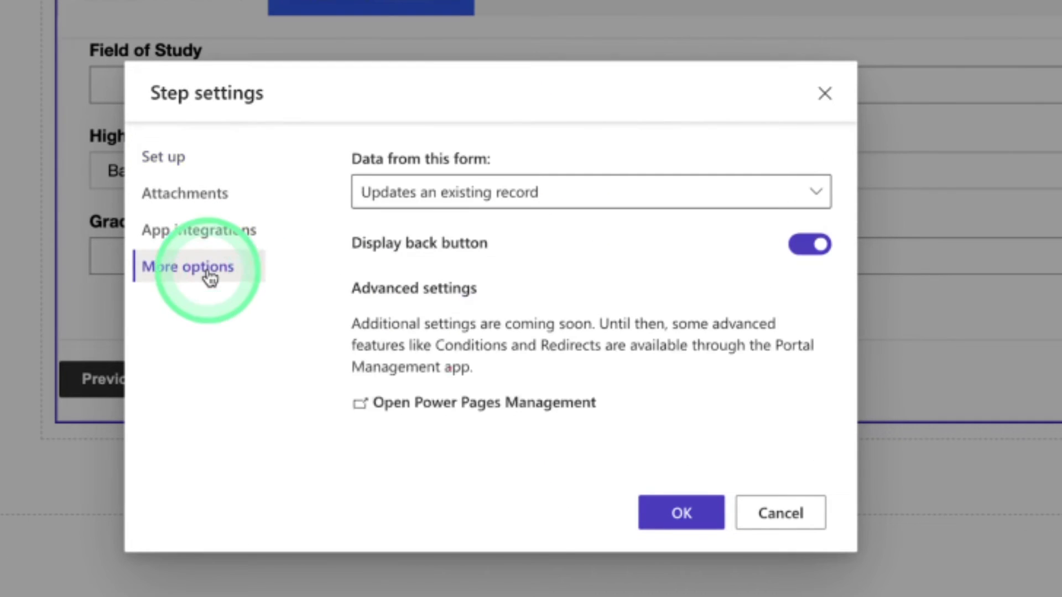
click(424, 192)
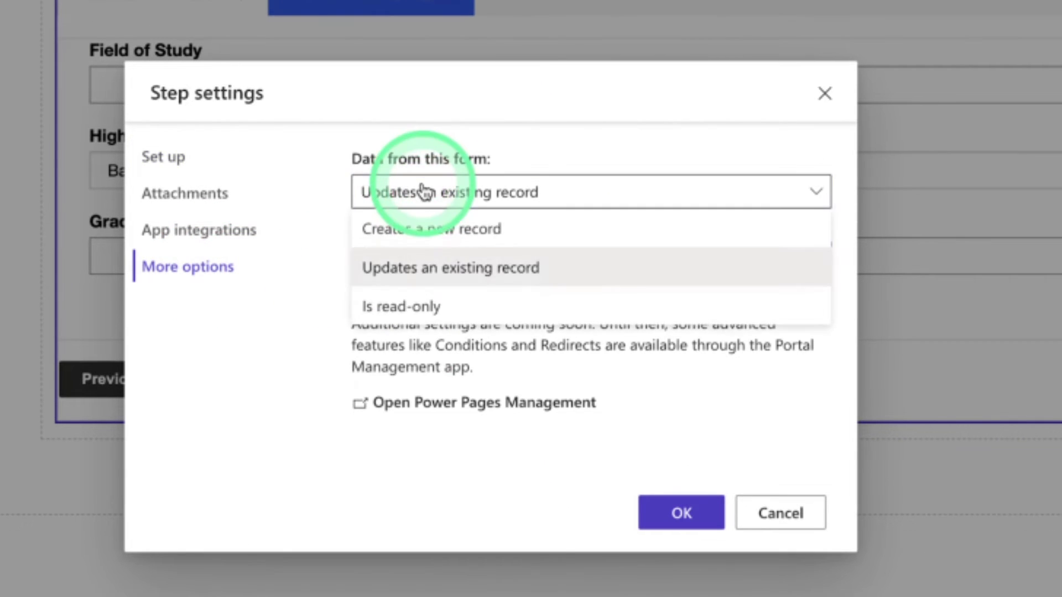
click(472, 231)
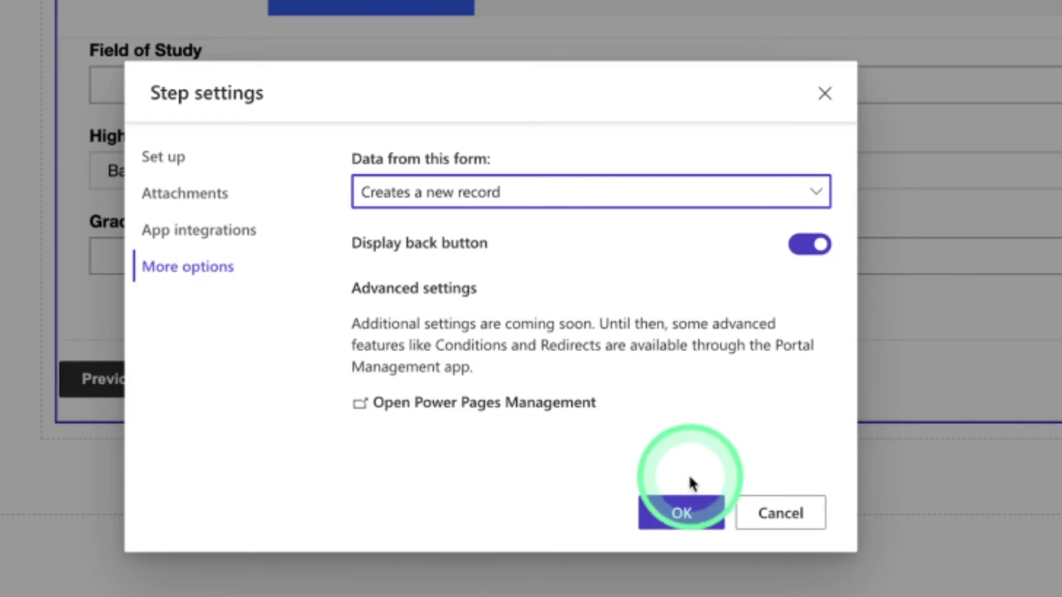
click(681, 513)
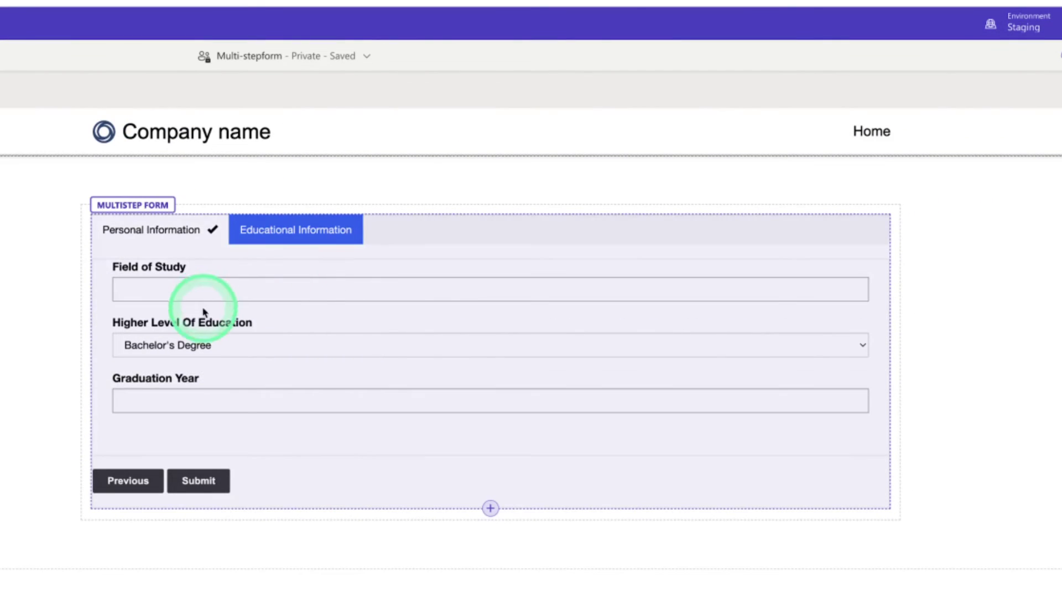
Open the Educational Information table permission and tick Read, Update and Create
click(277, 262)
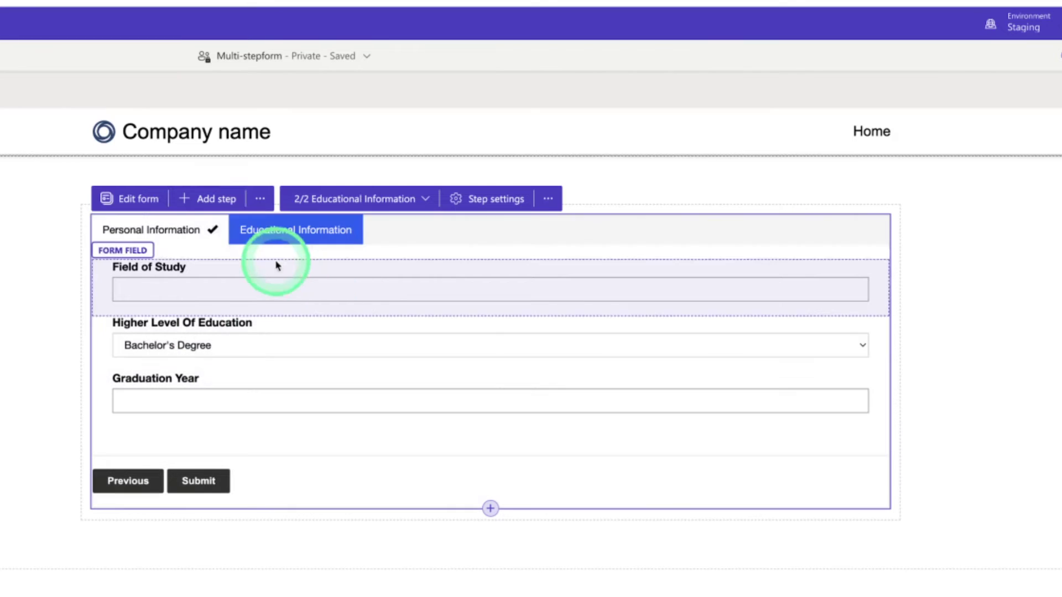
click(260, 200)
click(255, 235)
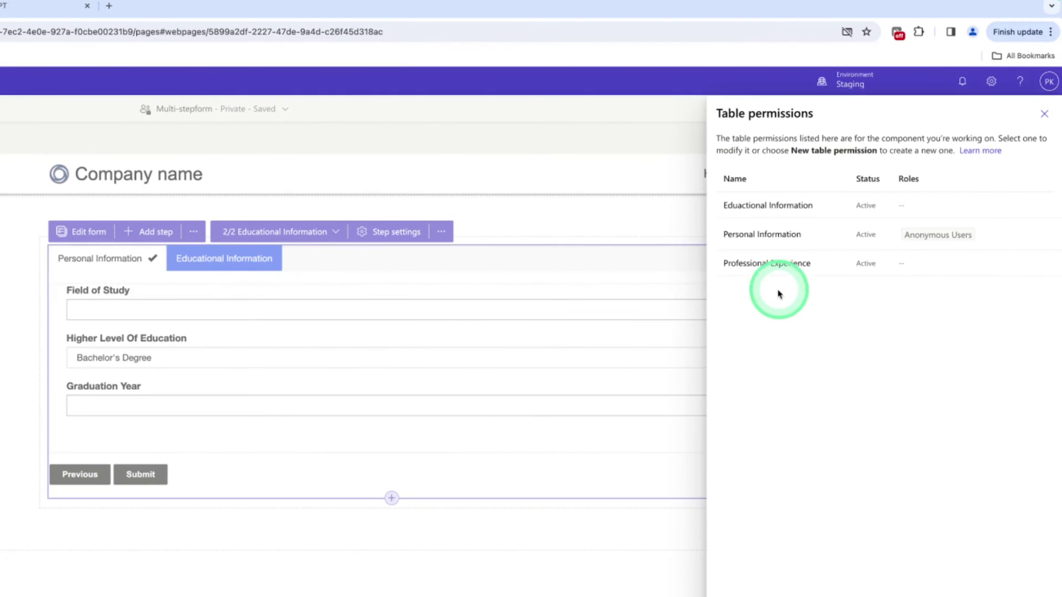
click(748, 207)
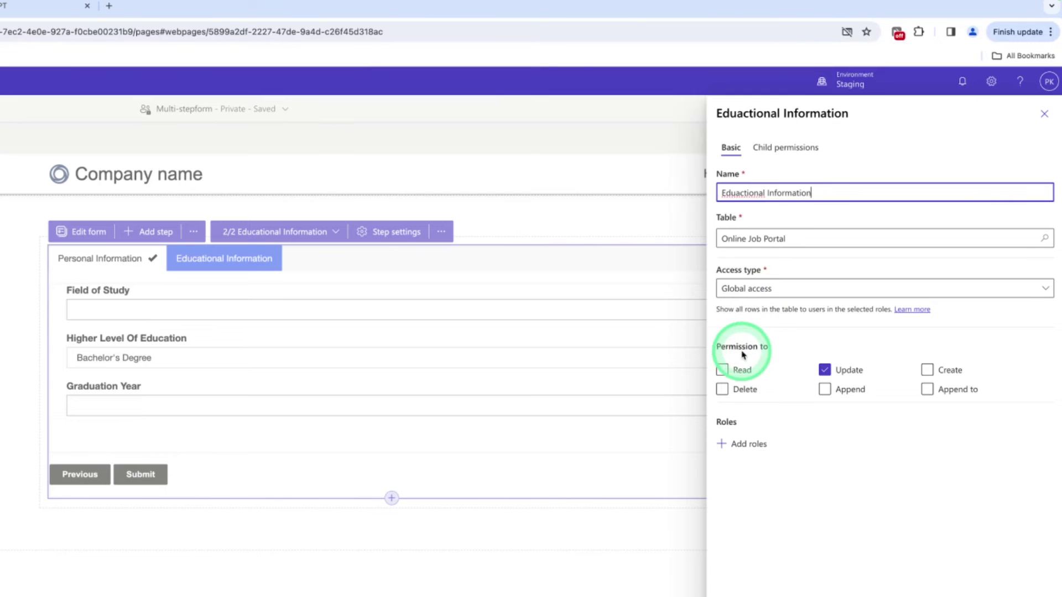
click(722, 369)
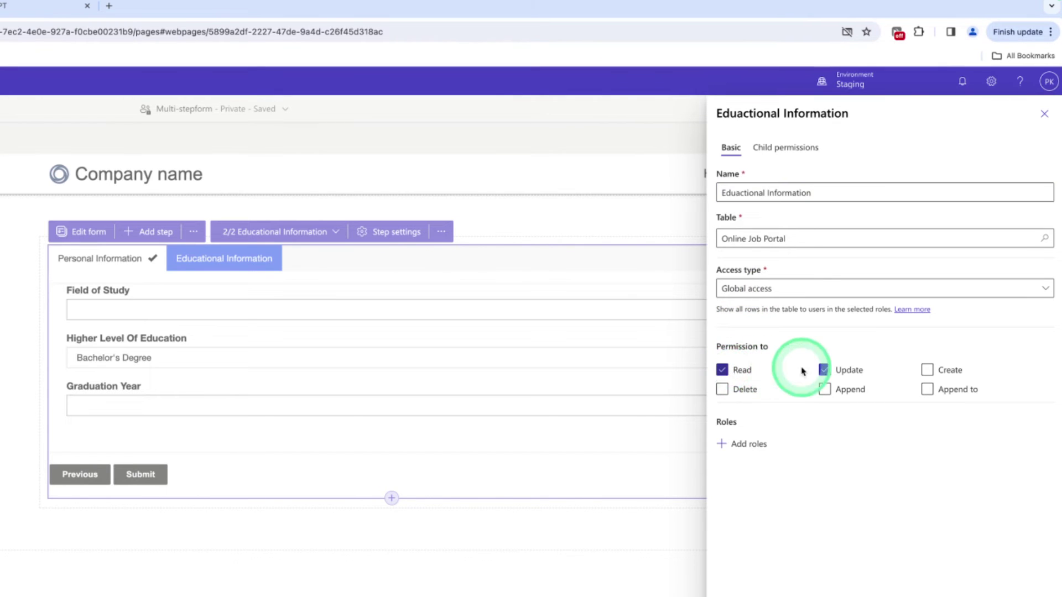
click(824, 370)
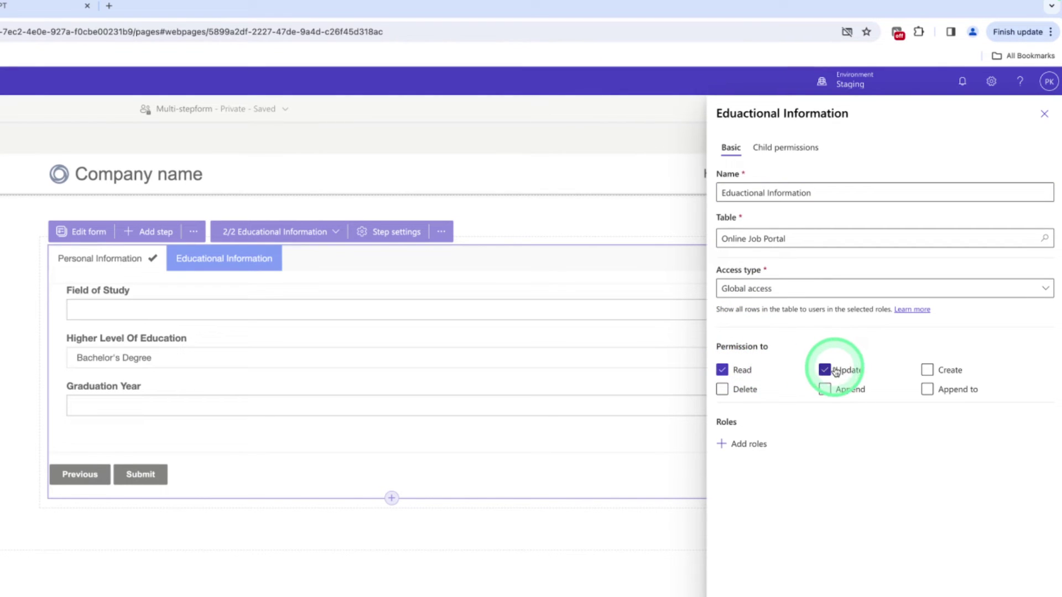
click(935, 371)
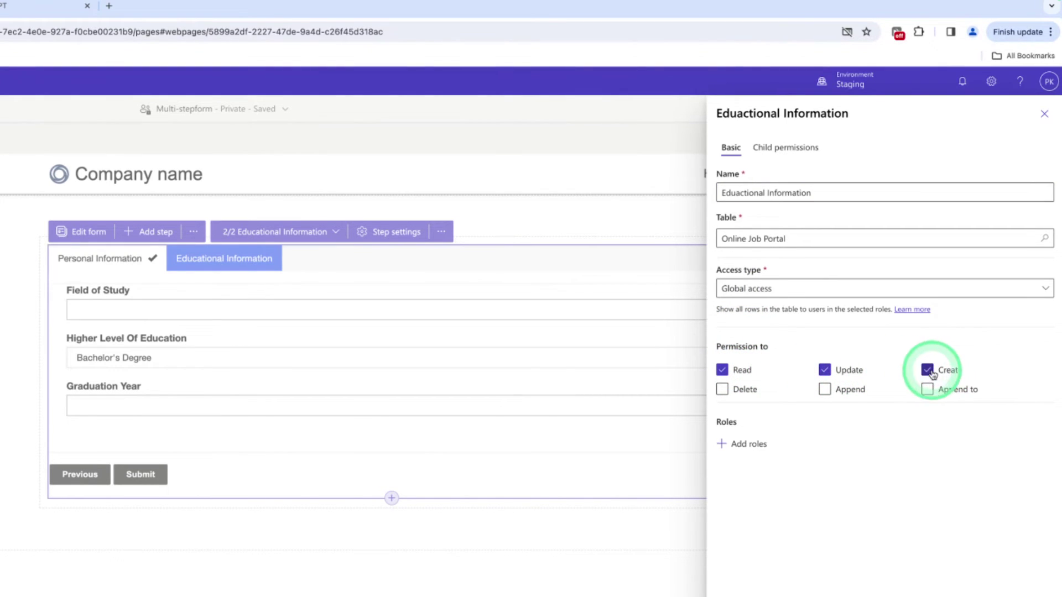
Assign the Anonymous Users role, save the permission, and close the permissions panel
click(747, 445)
click(552, 479)
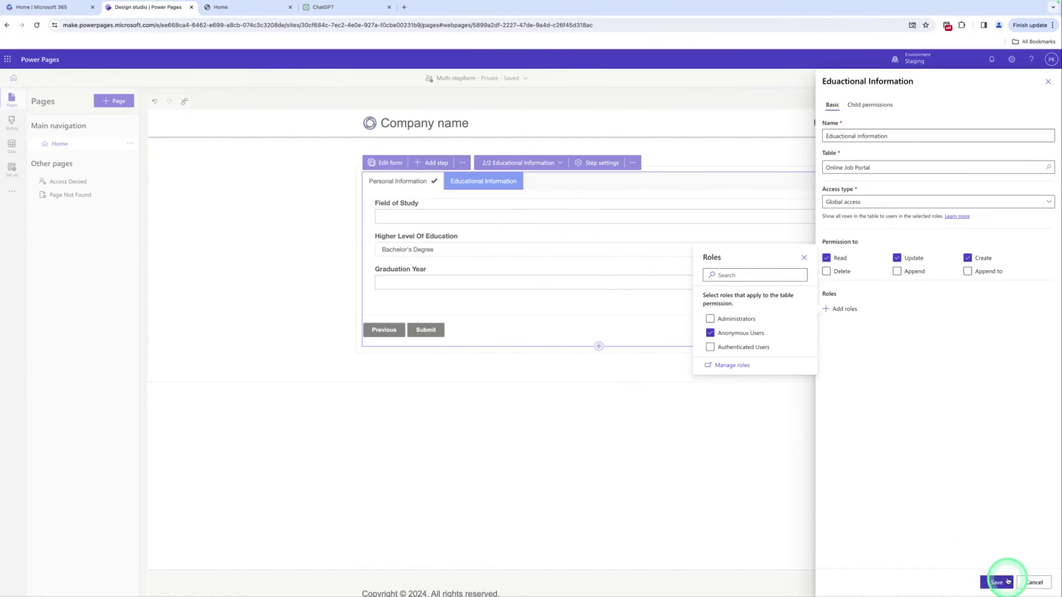
click(1002, 583)
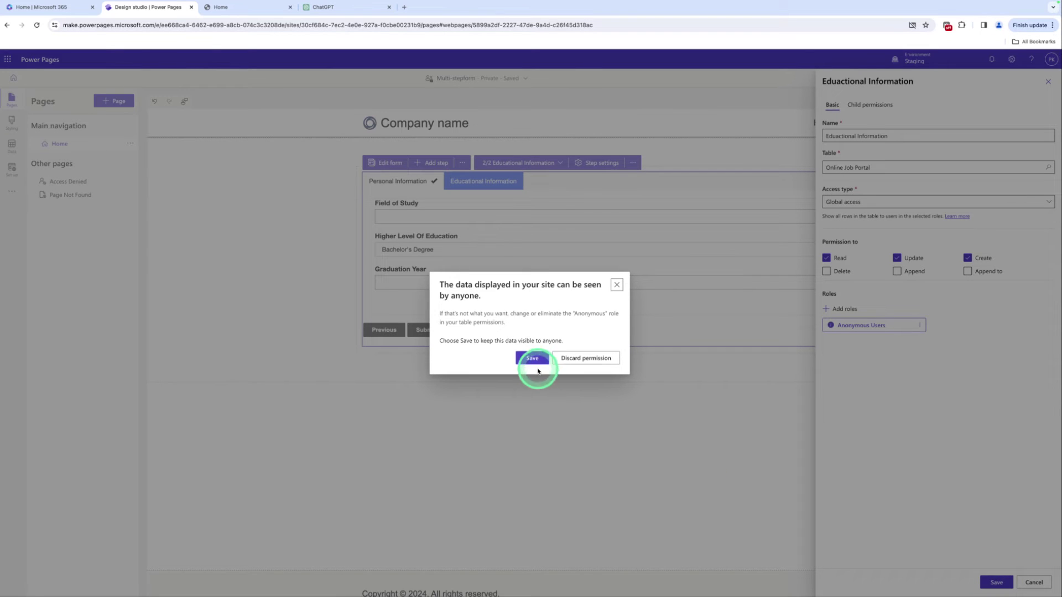
click(532, 359)
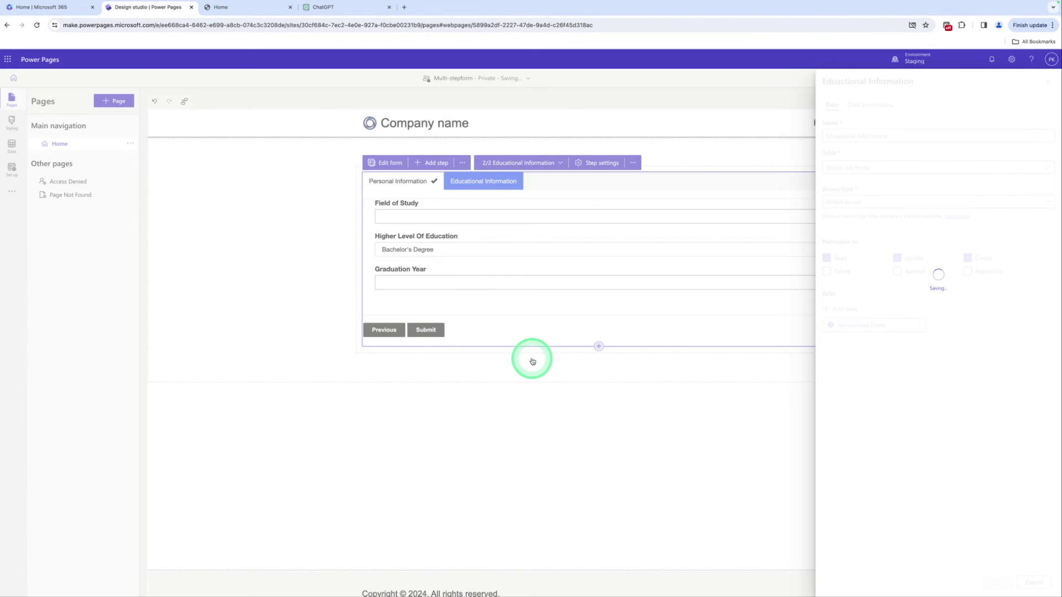
click(1046, 84)
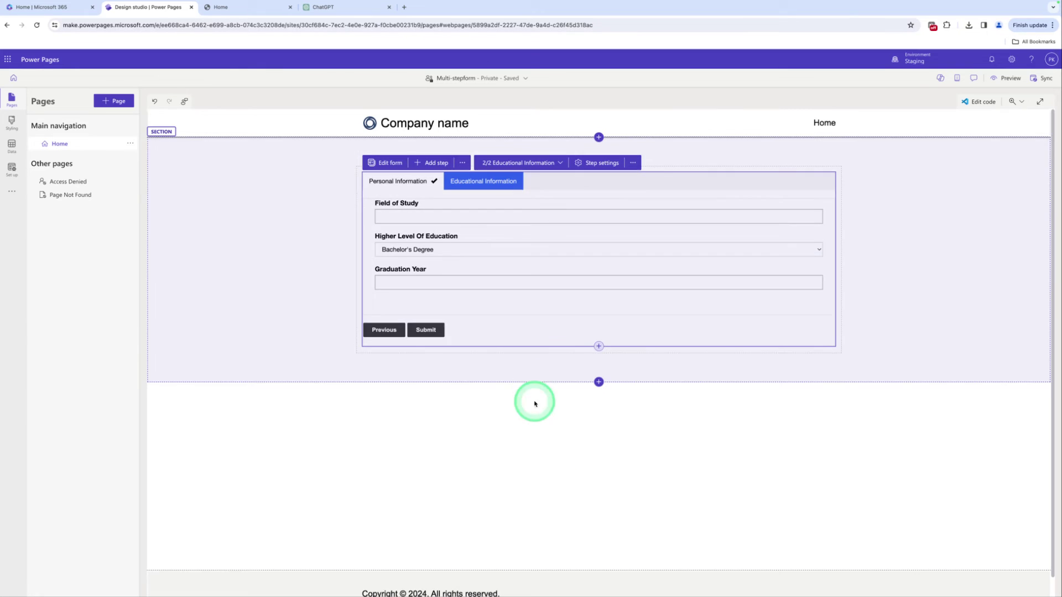
Deselect the multistep form so it shows its first step, Personal Information
click(697, 408)
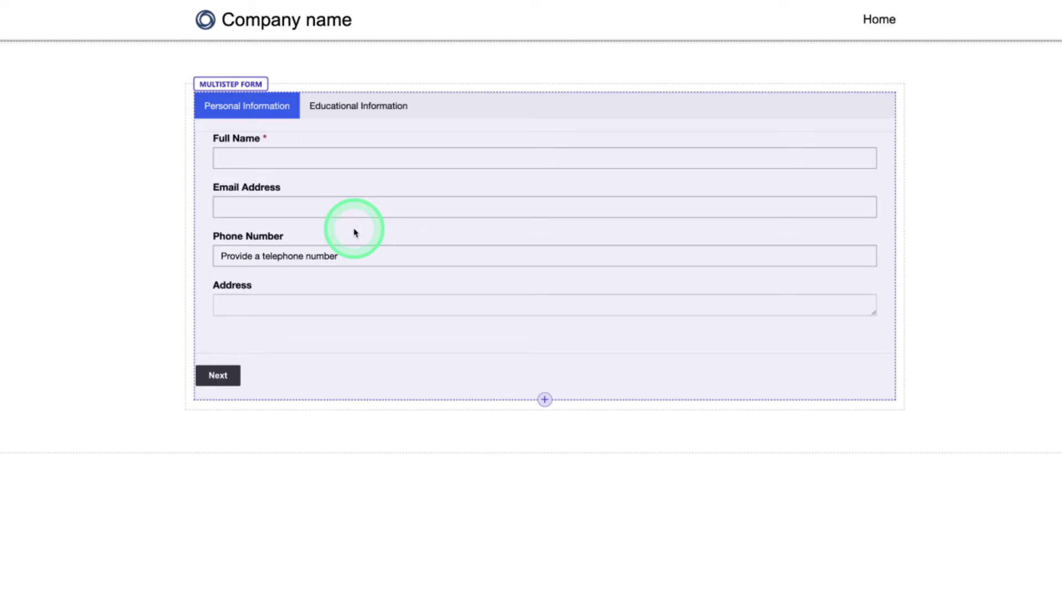
Add a Professional Experience step using the Online Job Portal table's Professional Experience form
click(334, 177)
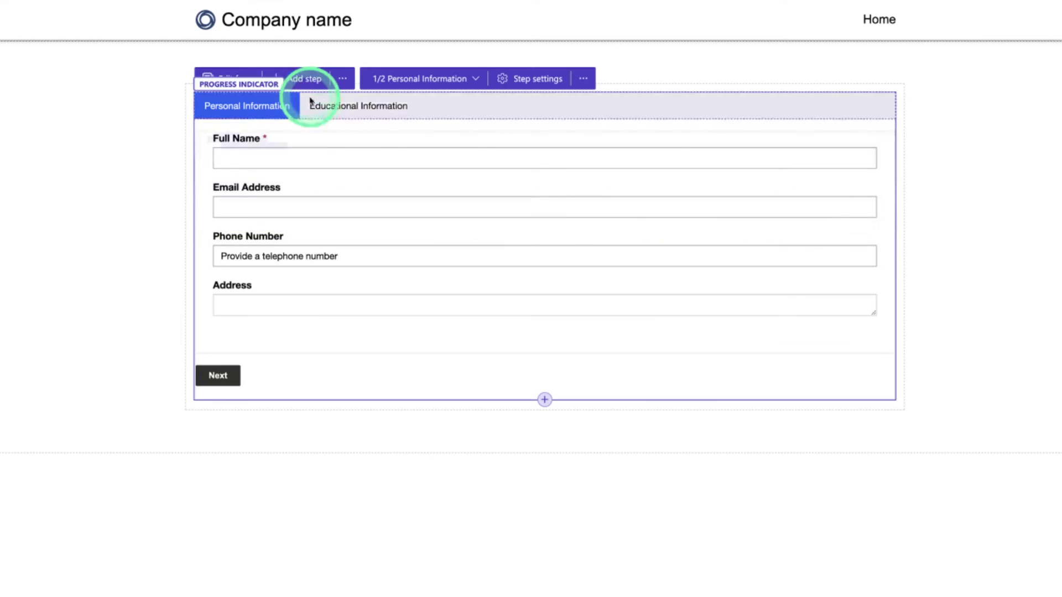
click(306, 83)
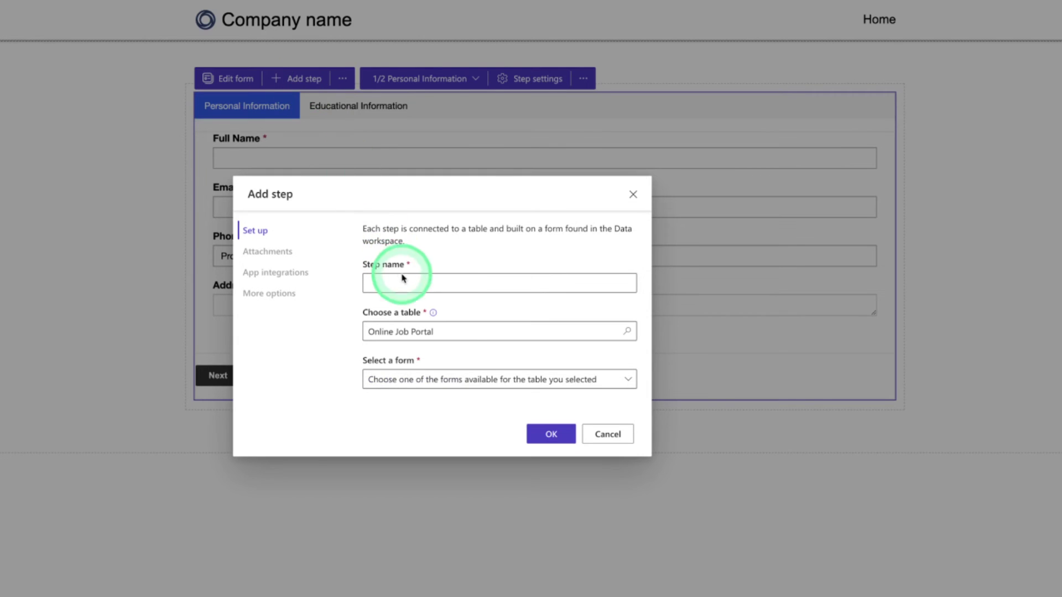
click(403, 282)
click(464, 357)
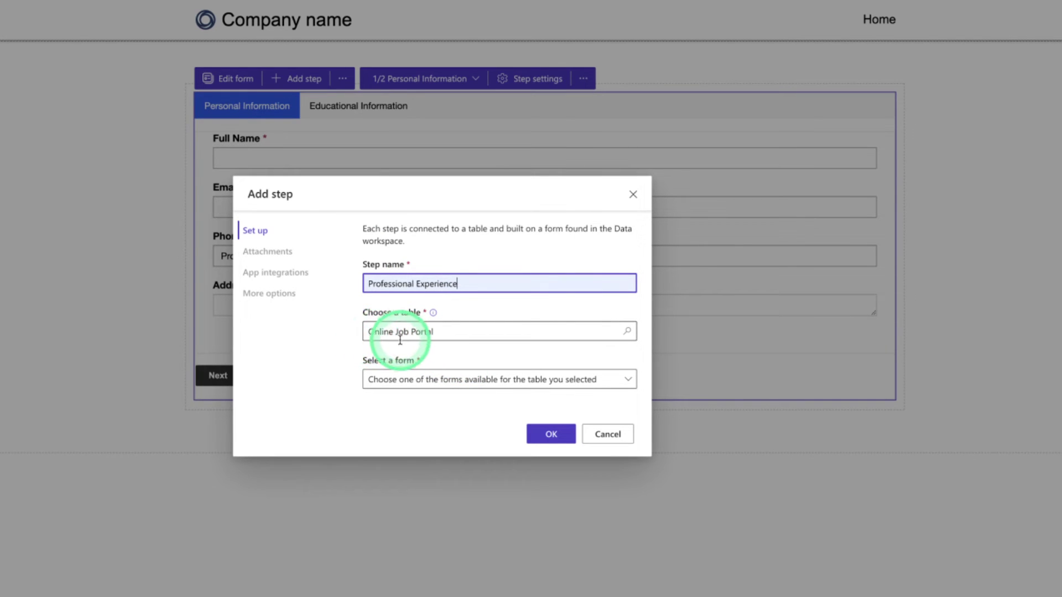
click(422, 385)
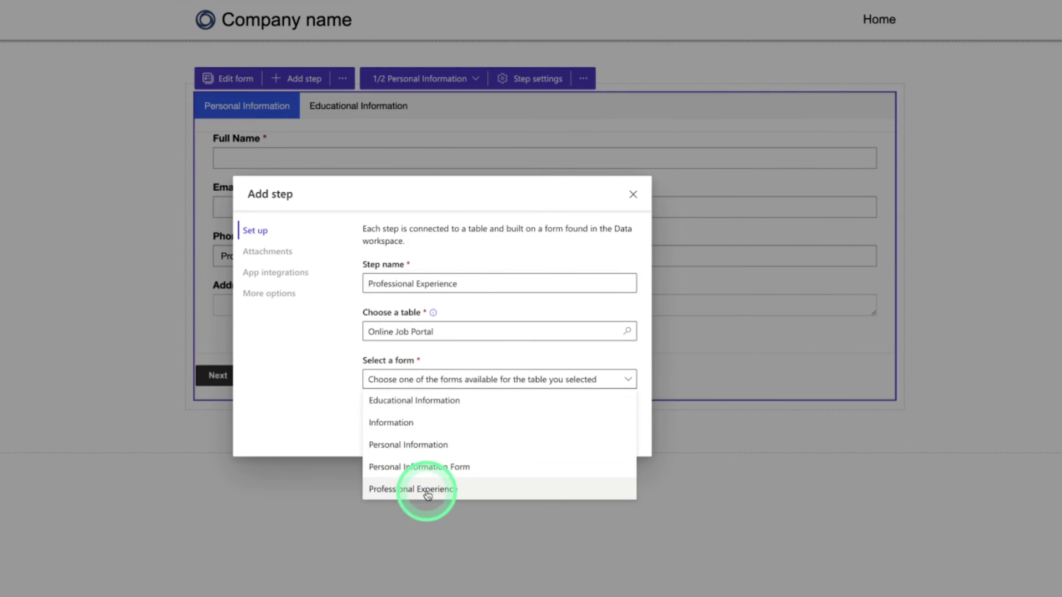
click(427, 494)
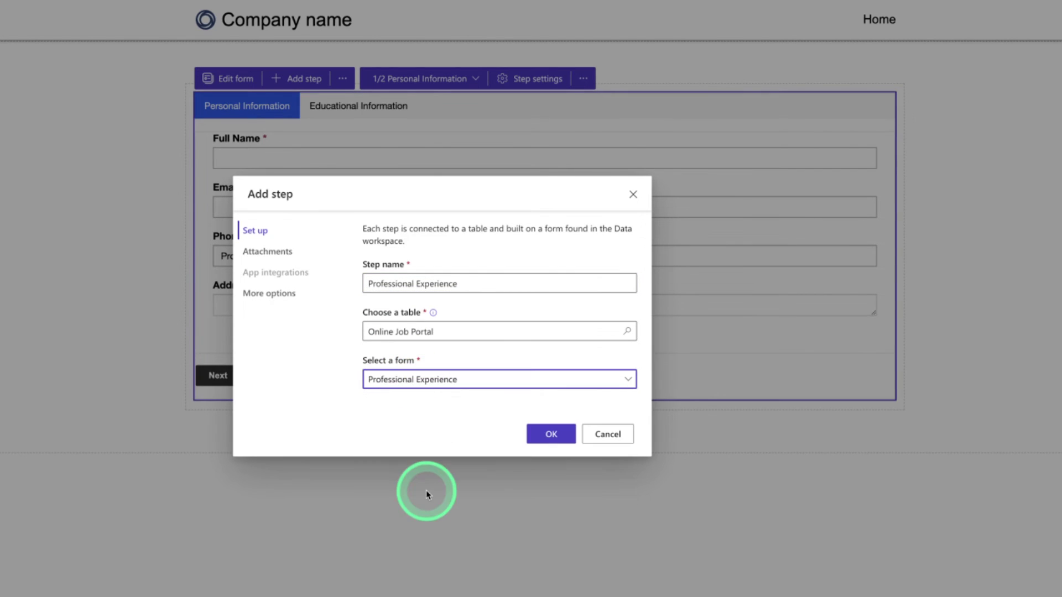
click(541, 435)
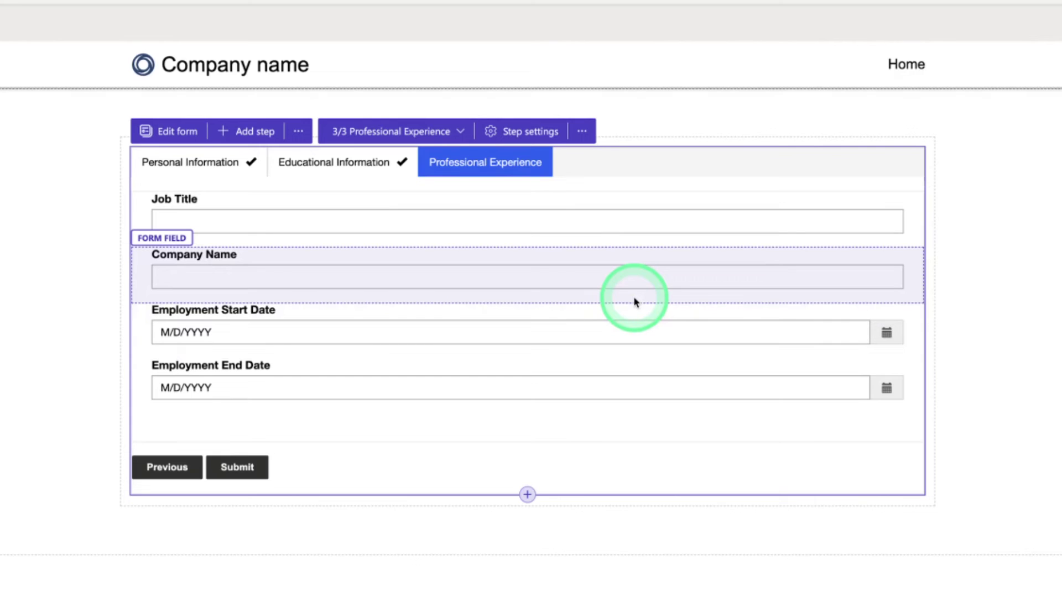
Set the Professional Experience table permission to Global access with Read, Update and Create, without Append to
click(298, 133)
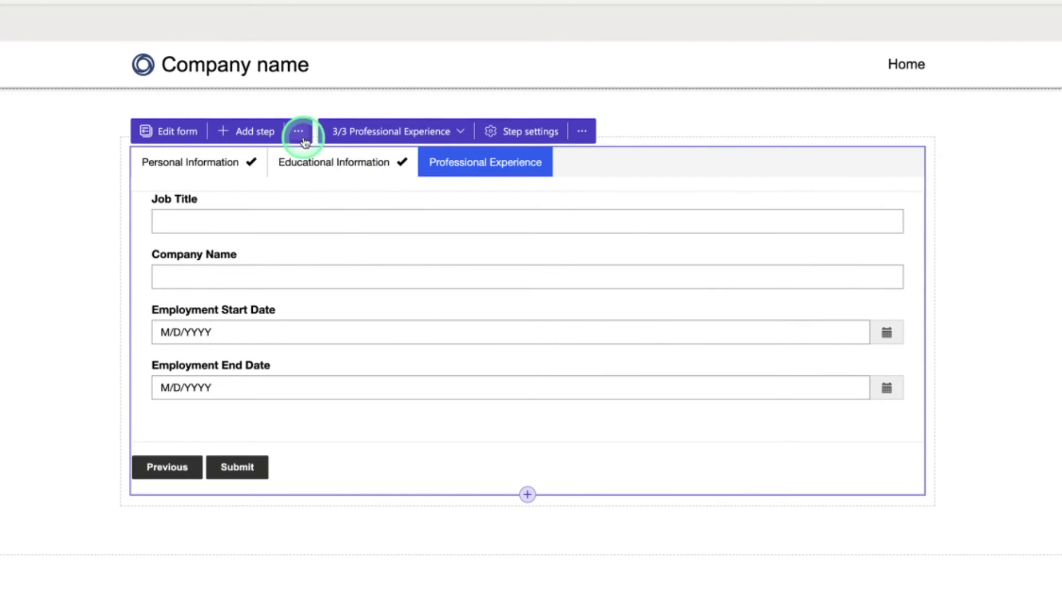
click(303, 167)
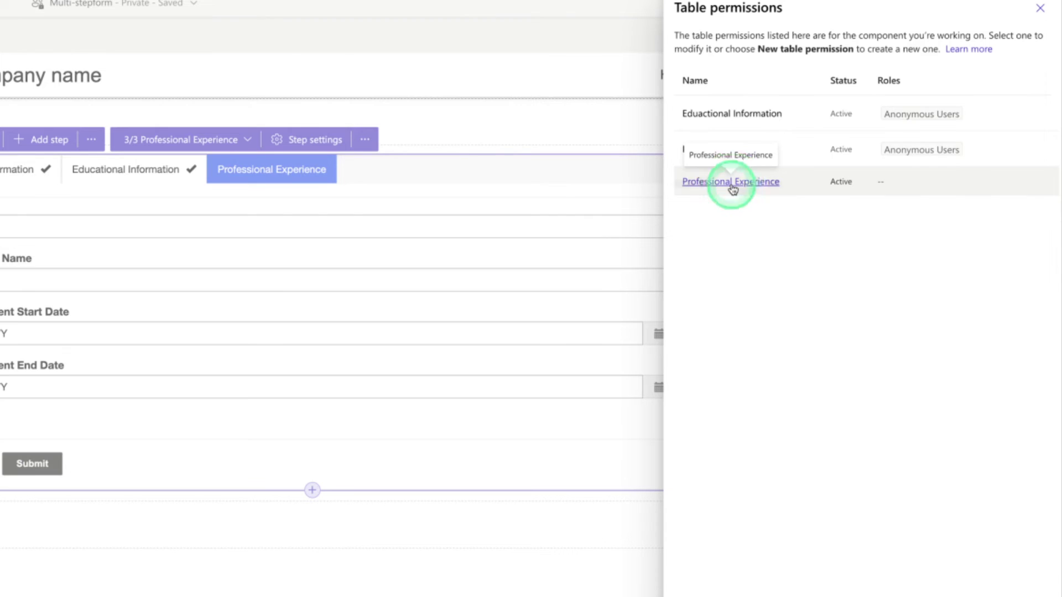
click(731, 183)
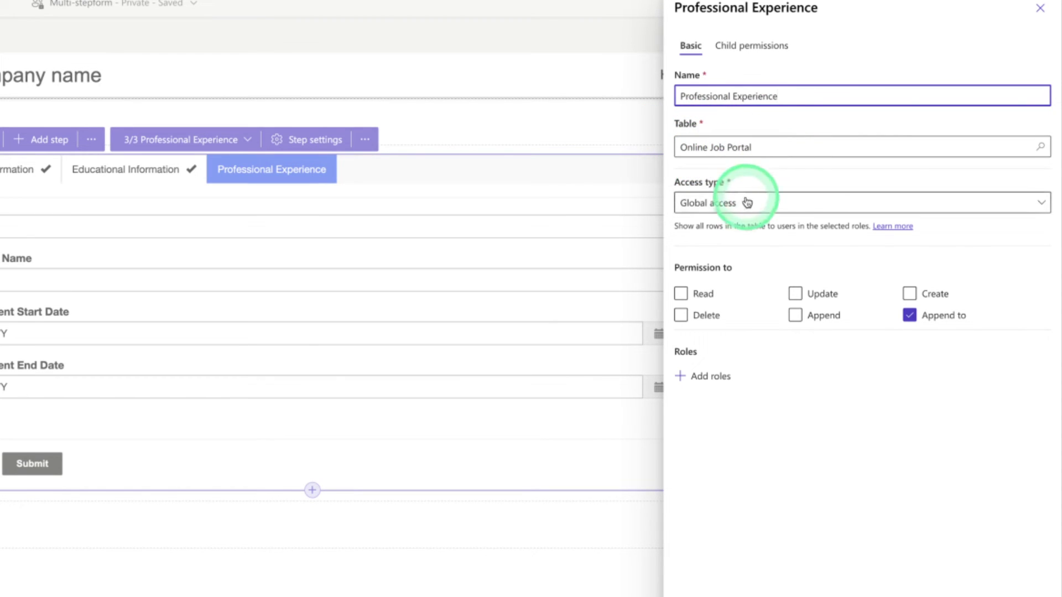
click(687, 203)
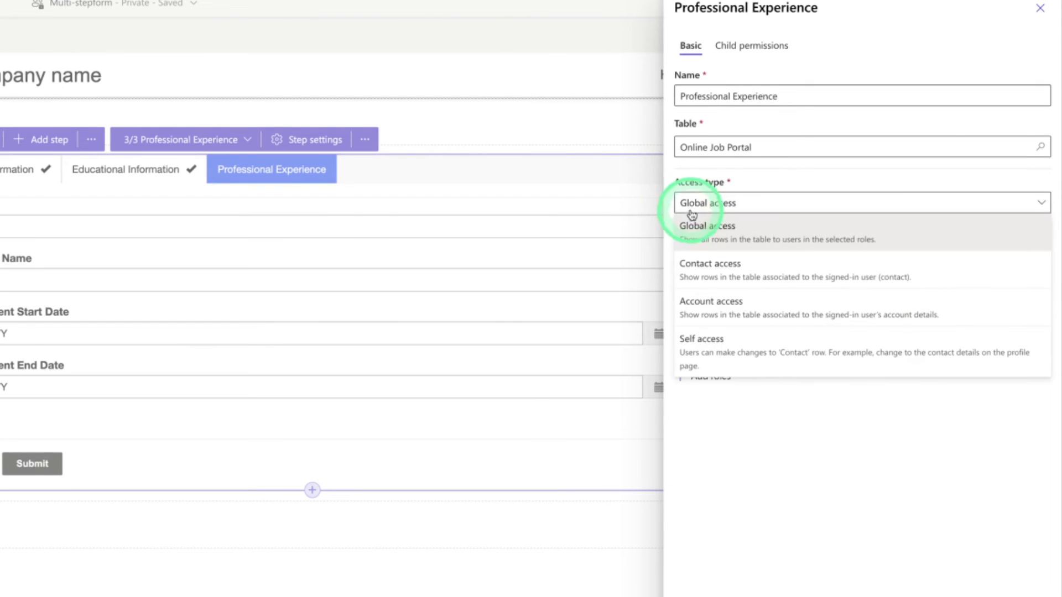
click(694, 227)
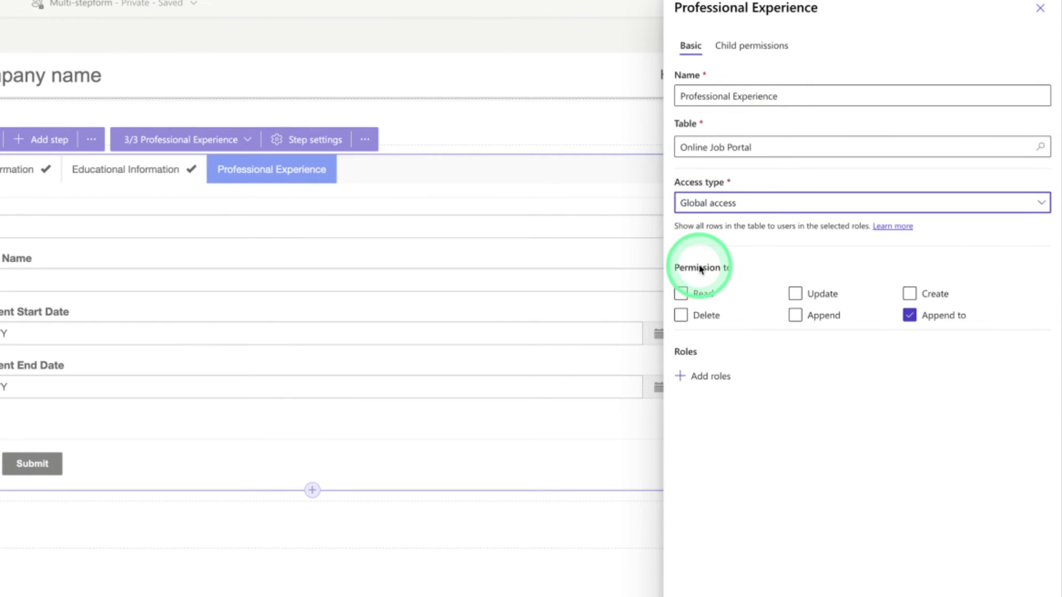
click(681, 293)
click(794, 295)
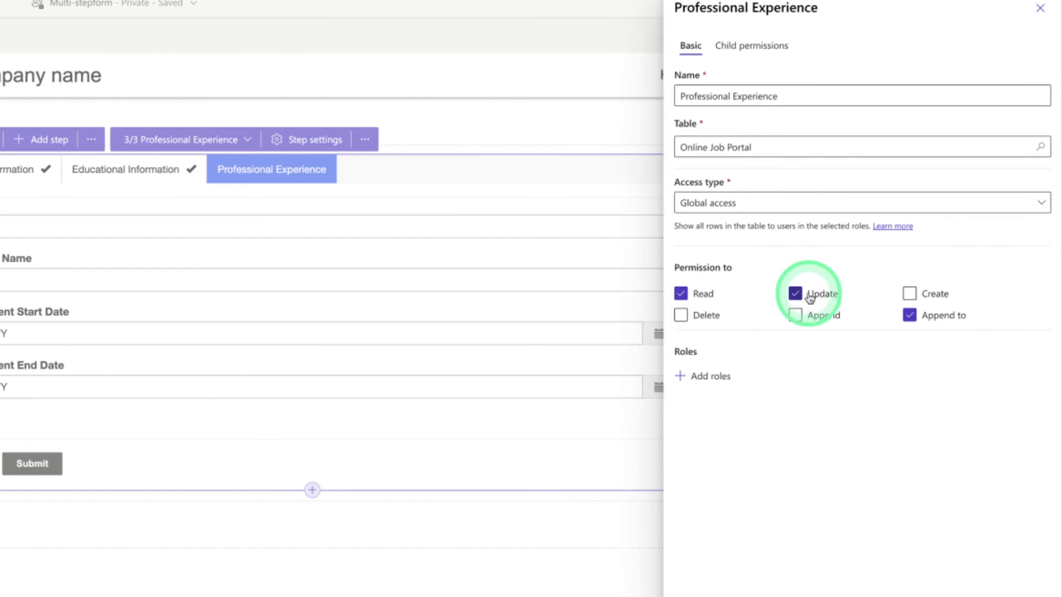
click(909, 295)
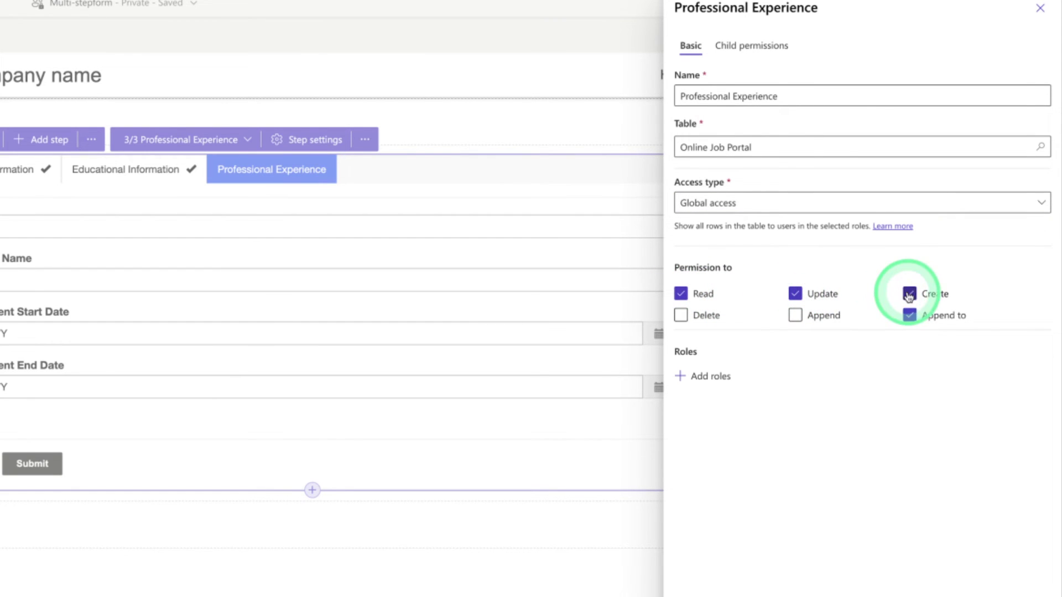
click(909, 315)
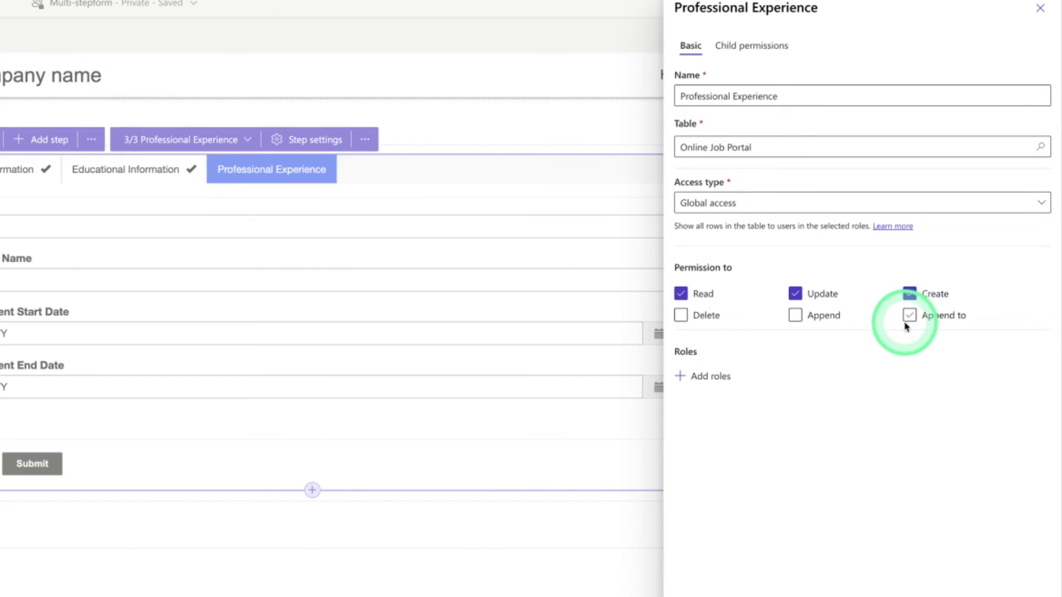
Assign the Anonymous Users role to the permission and save it, accepting the visibility warning
click(688, 379)
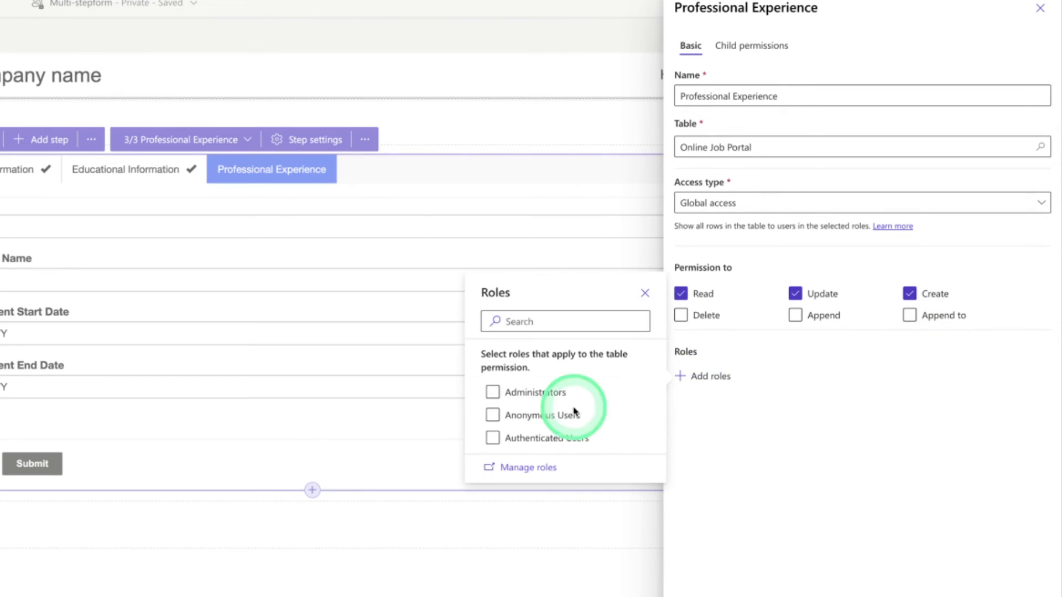
click(501, 417)
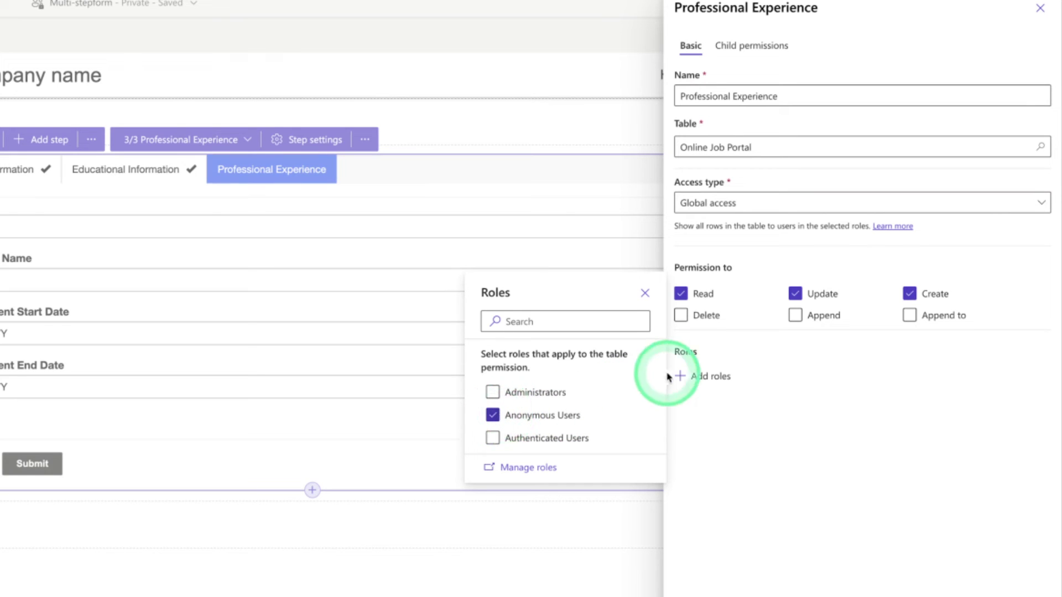
click(645, 293)
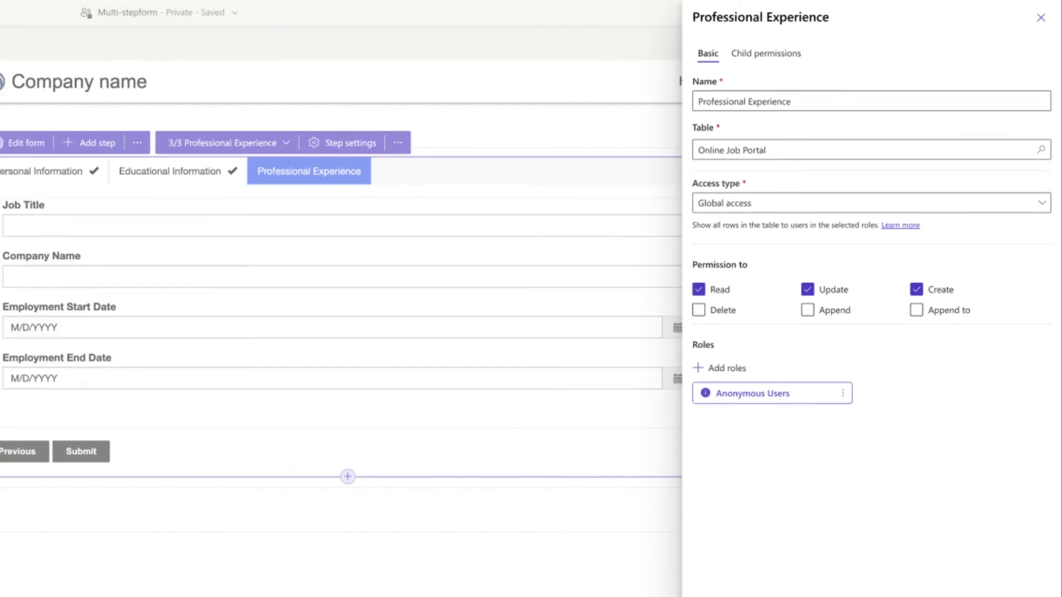
click(994, 585)
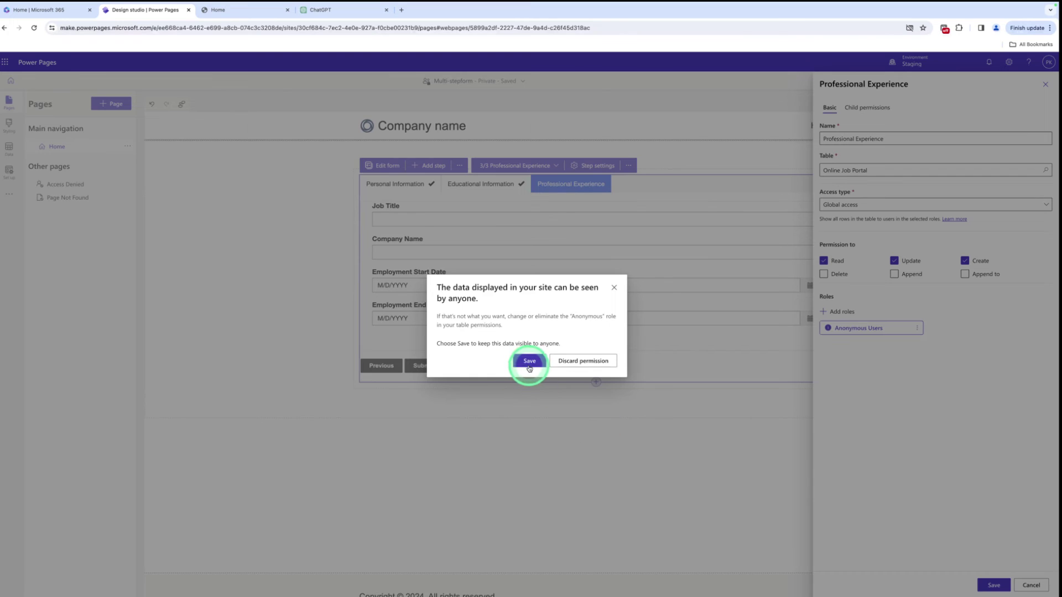
click(529, 363)
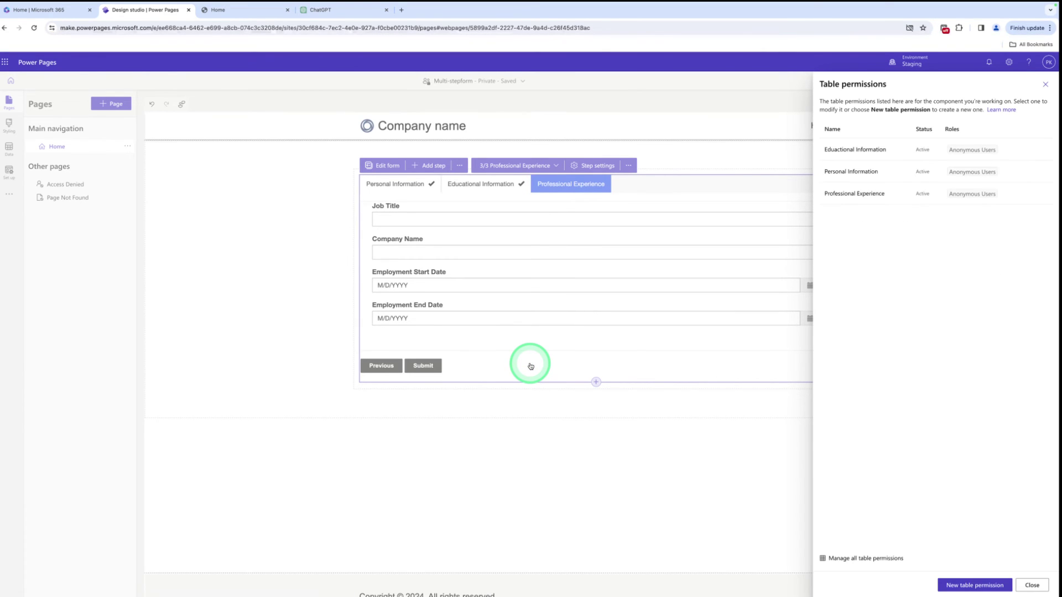
Enable a required attachment on the Professional Experience step labelled 'Please Upload a File'
click(1048, 86)
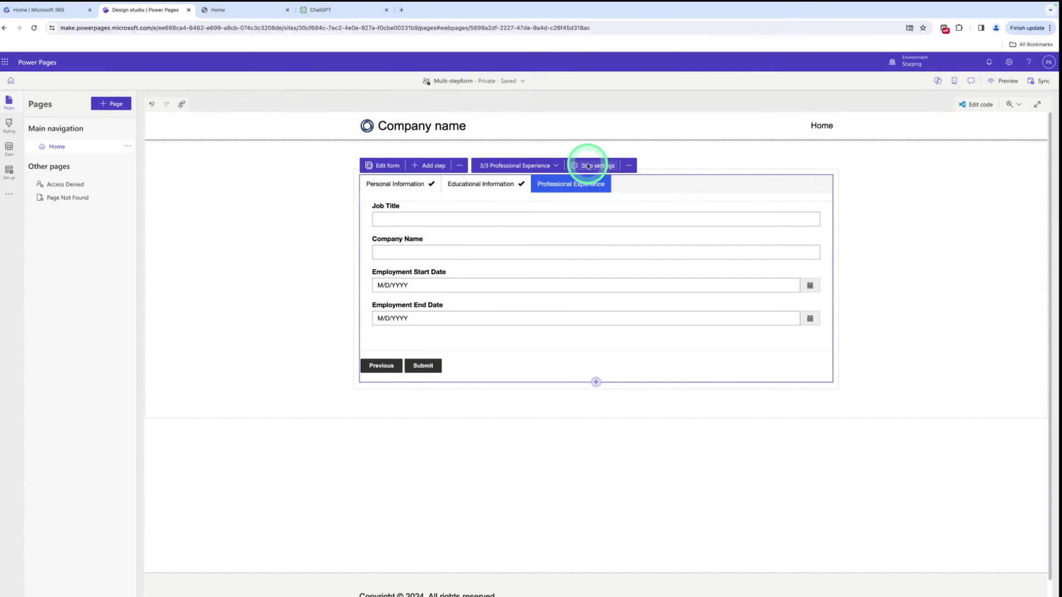
click(588, 165)
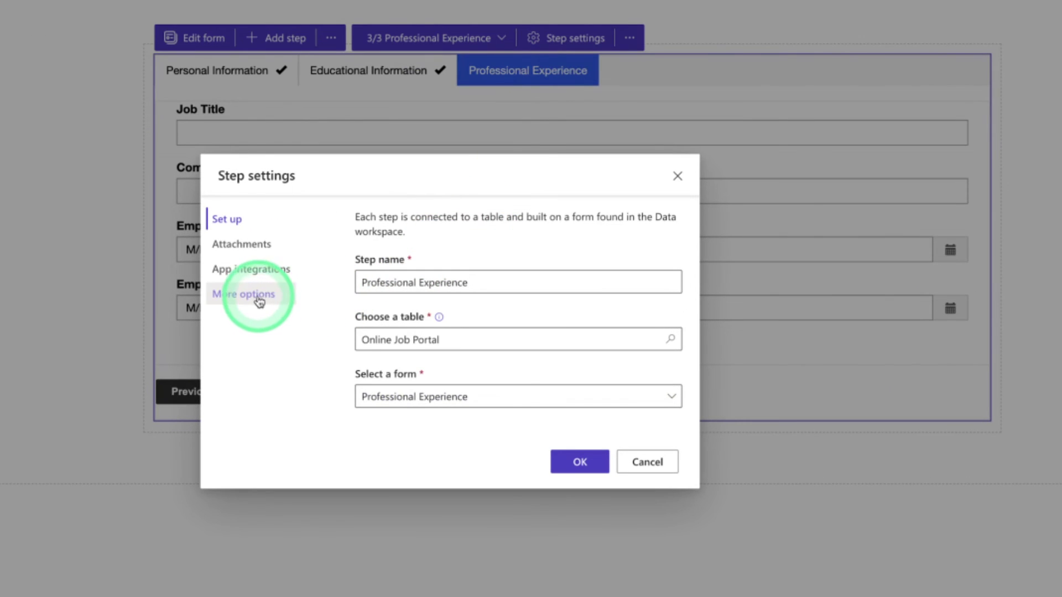
click(247, 248)
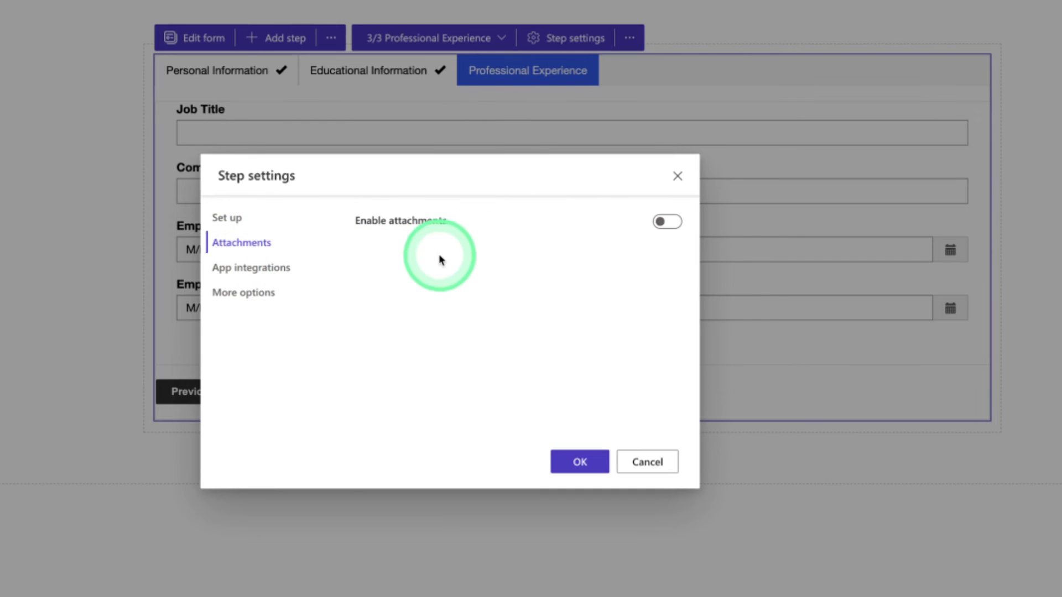
click(661, 222)
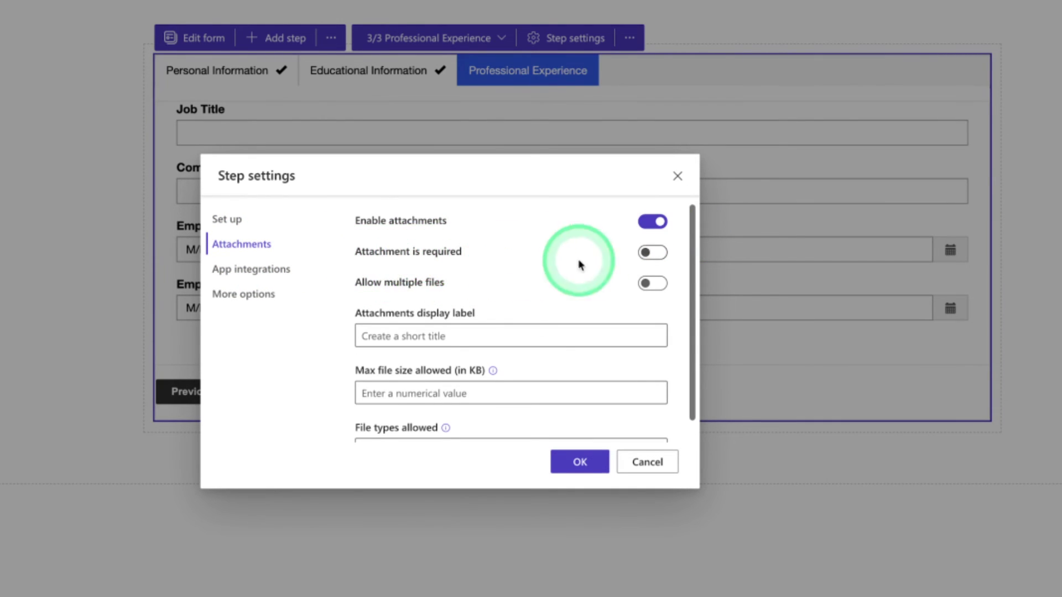
click(652, 252)
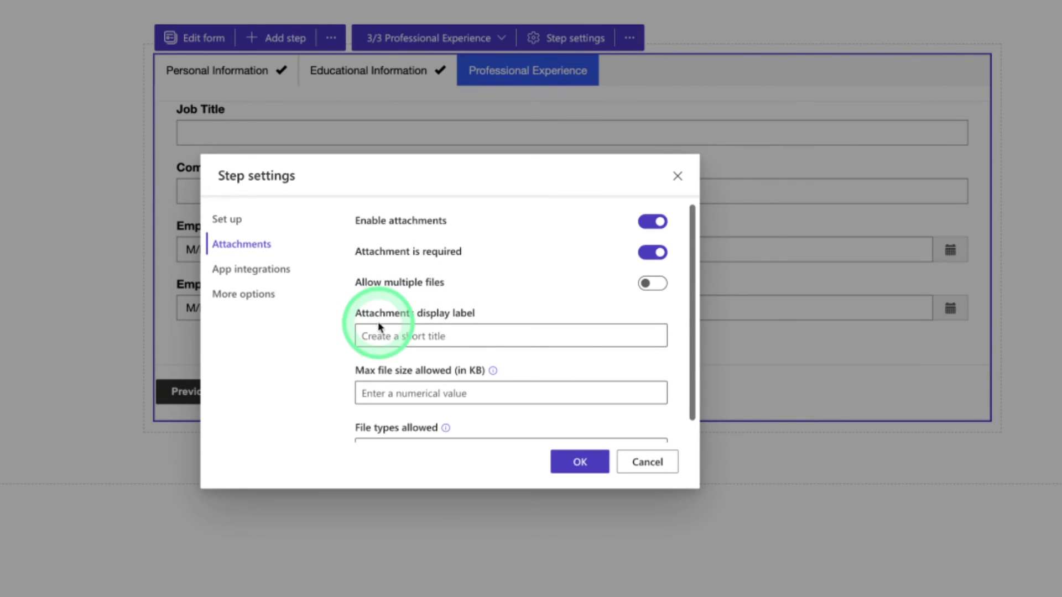
click(386, 333)
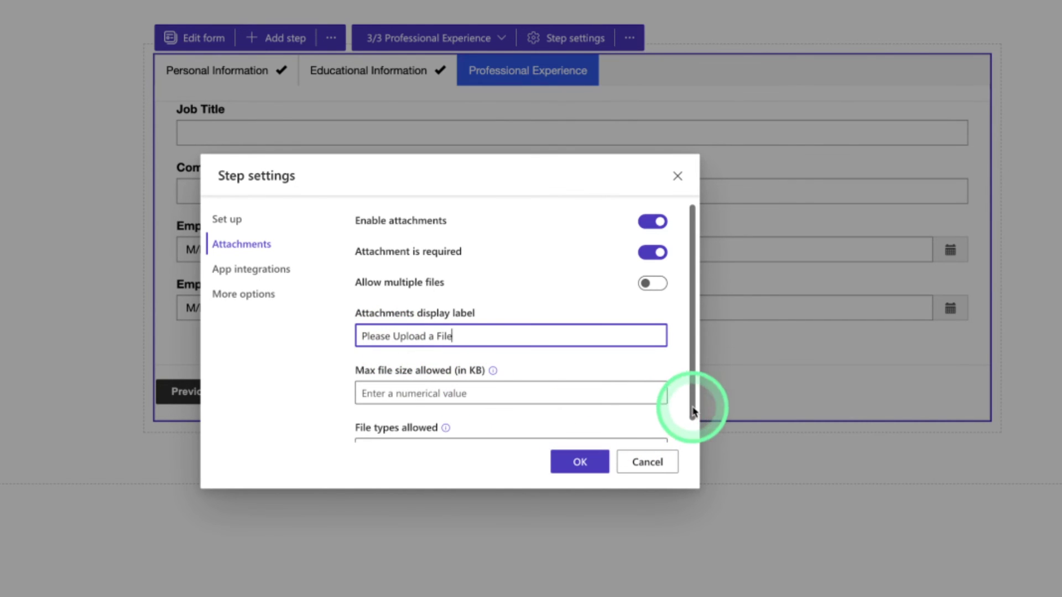
drag(692, 408, 693, 431)
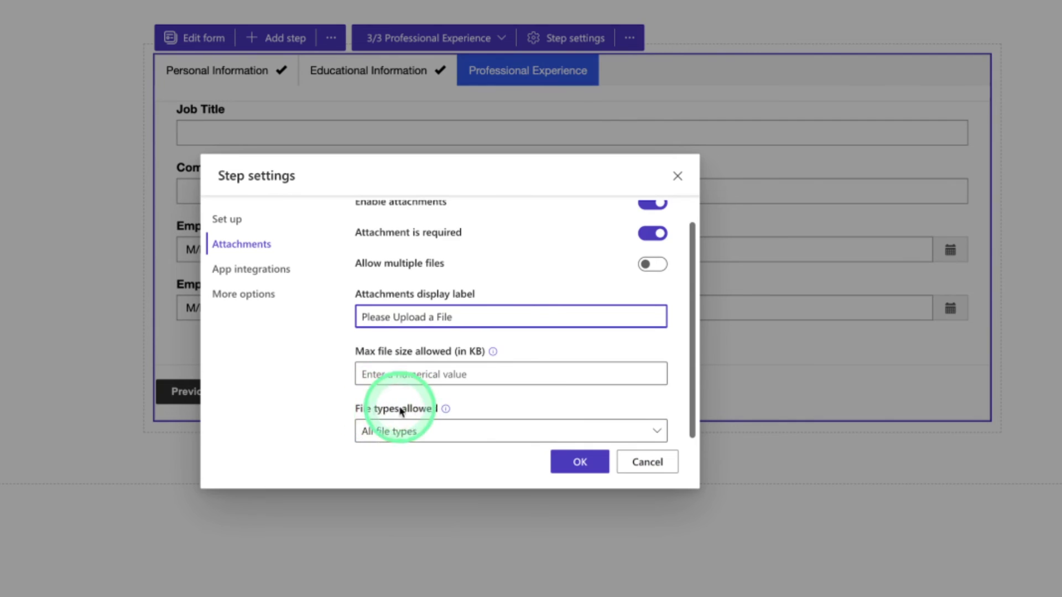
click(578, 463)
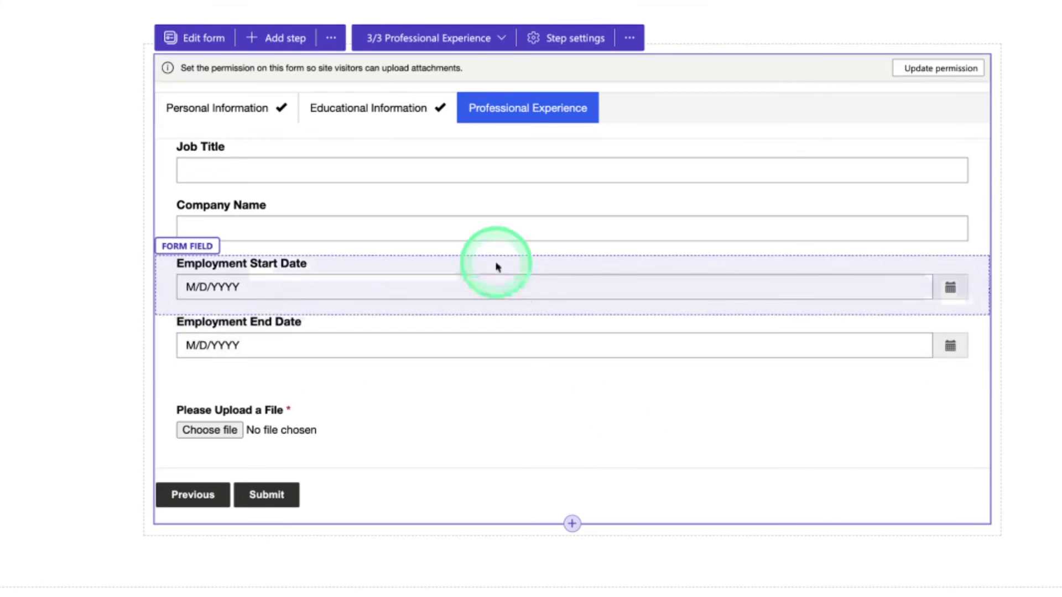
Add Append to on the Professional Experience table permission, save past the warning, and close the list
click(328, 38)
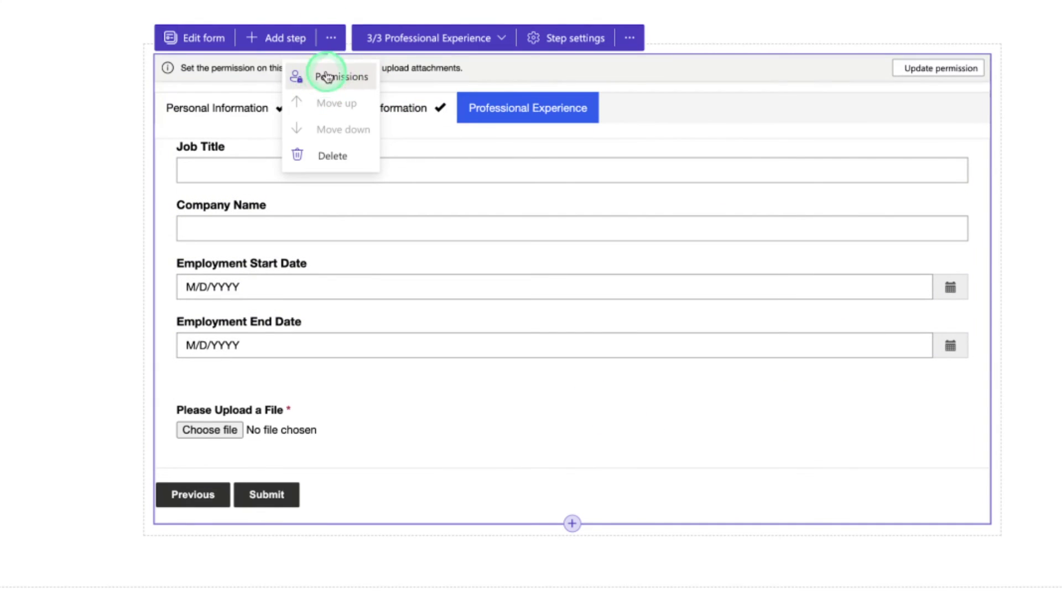
click(328, 76)
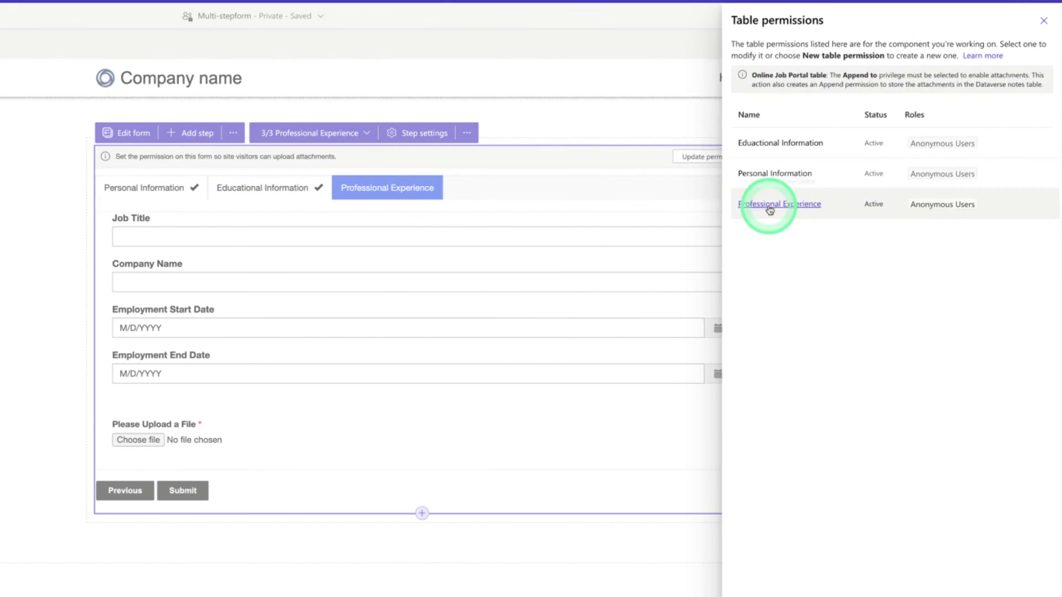
click(769, 208)
click(933, 316)
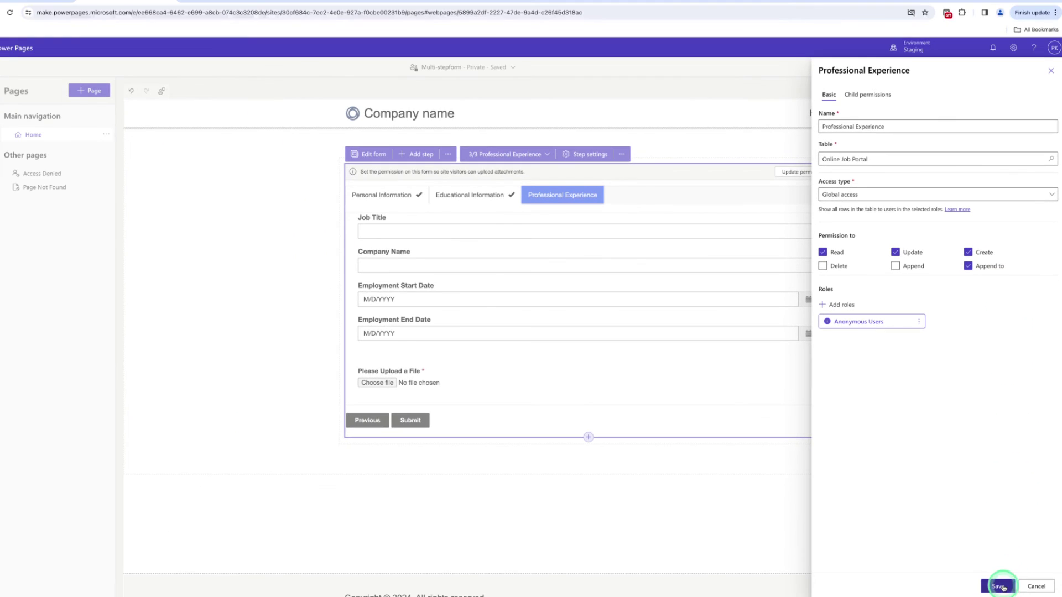
click(999, 586)
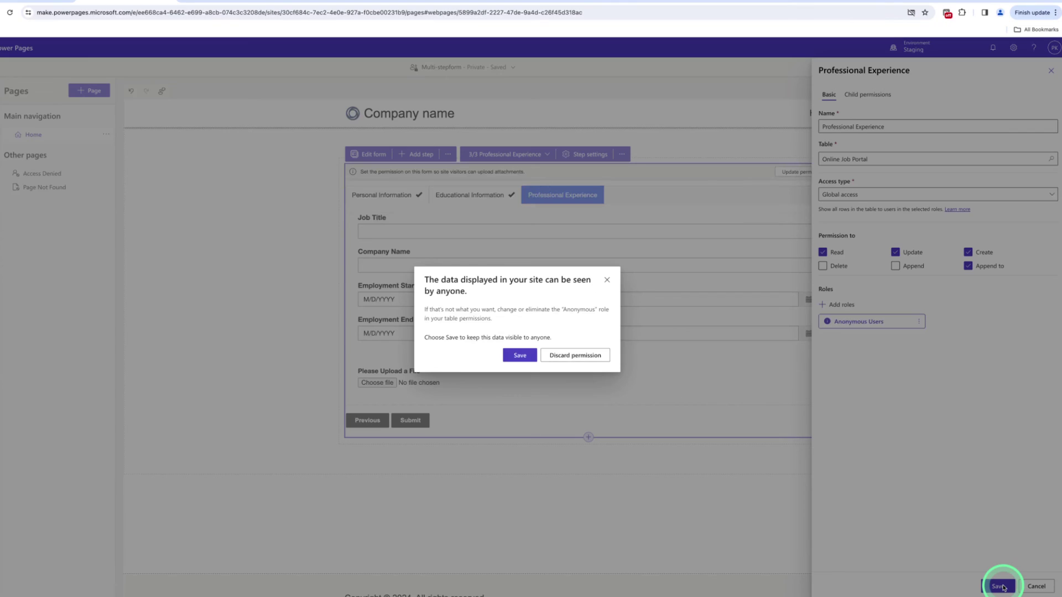
click(520, 355)
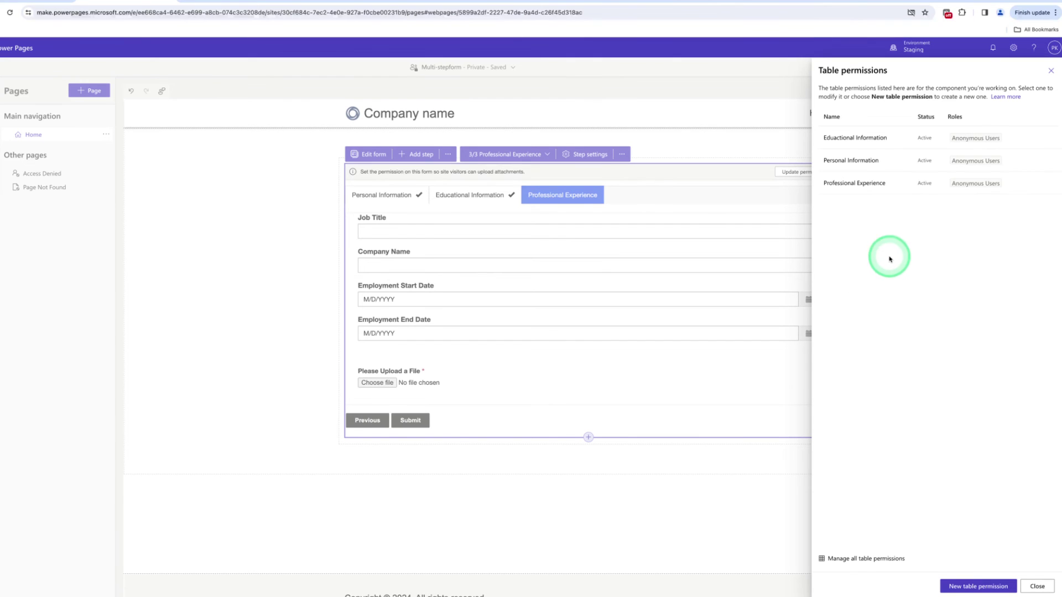
click(1051, 71)
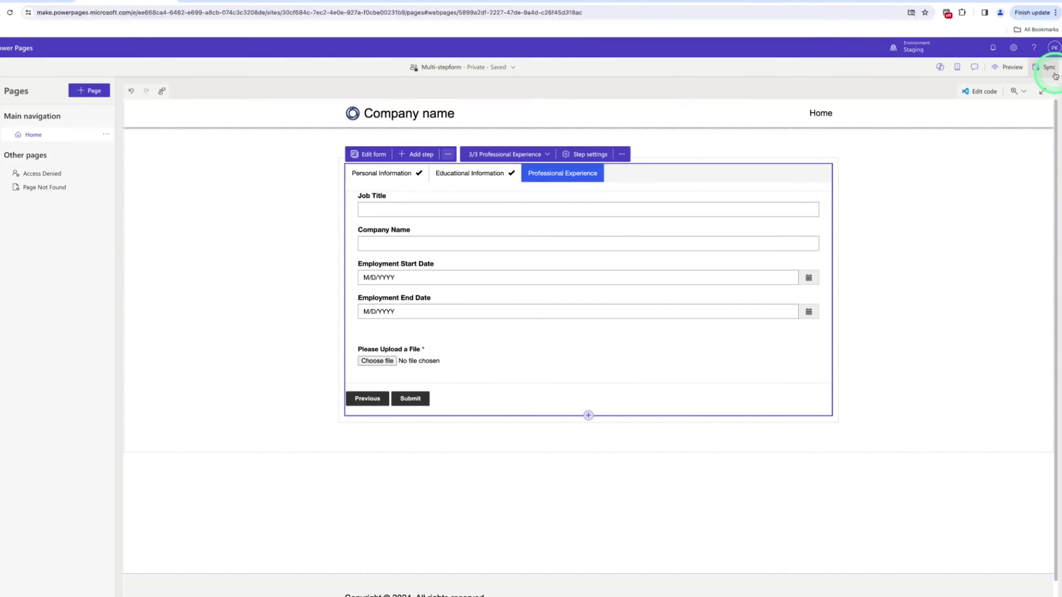
Preview the site at desktop size and enter the applicant's full name and e-mail address
click(1010, 67)
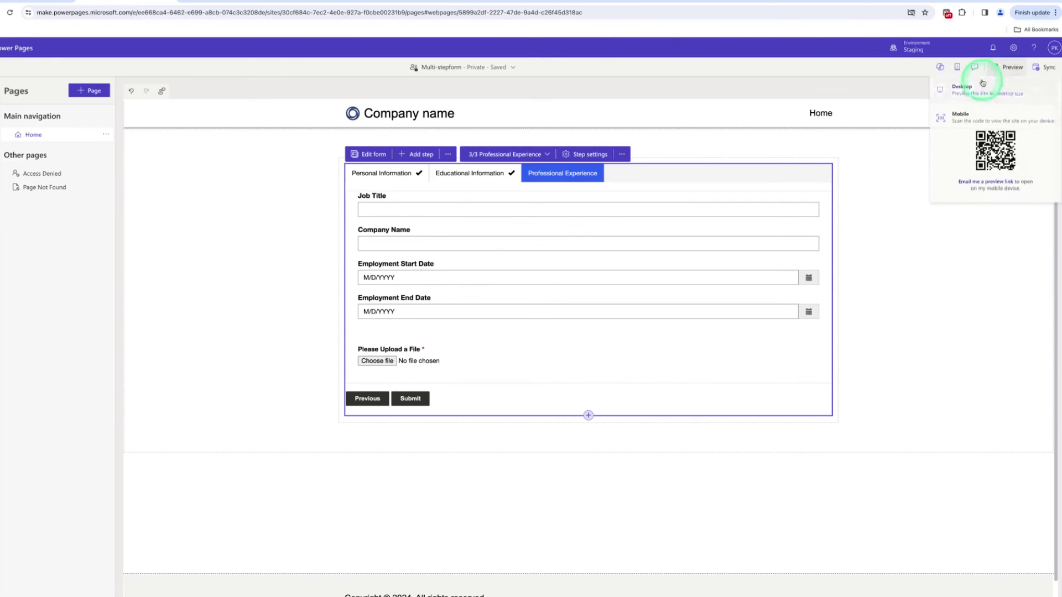
click(970, 92)
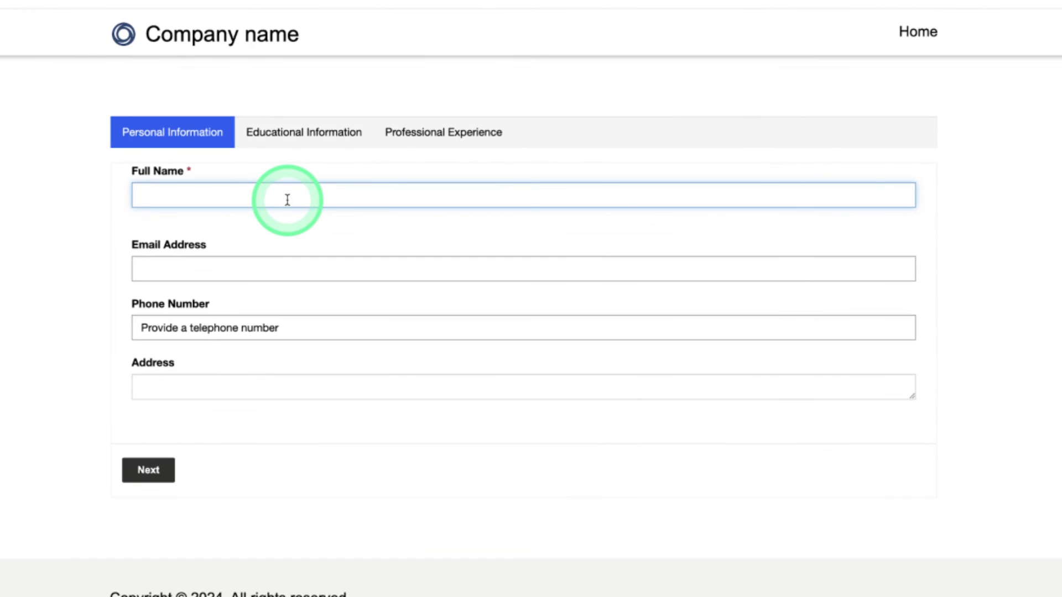
text(Tushar)
click(252, 264)
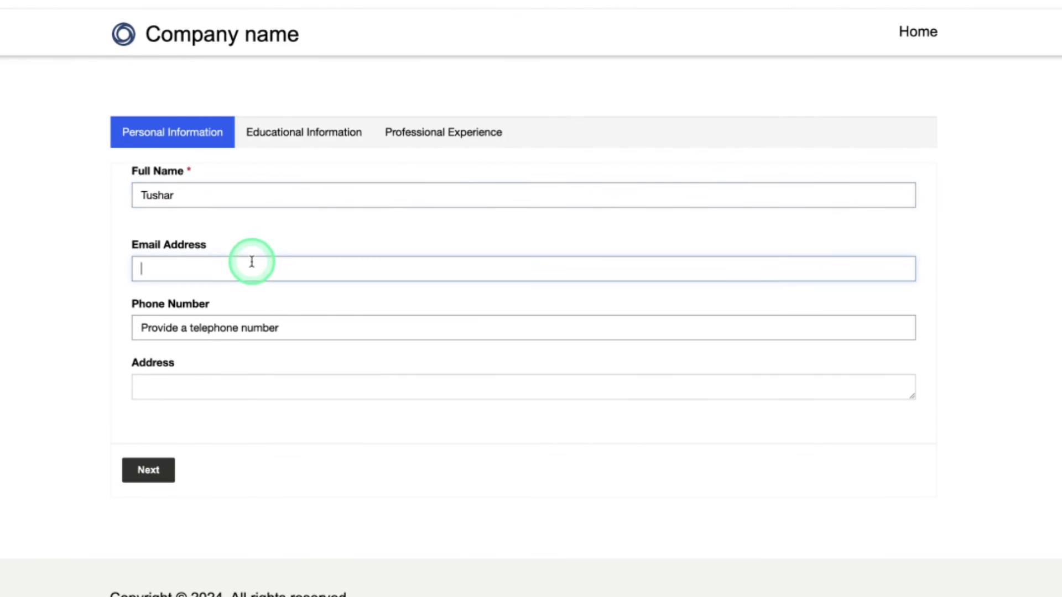
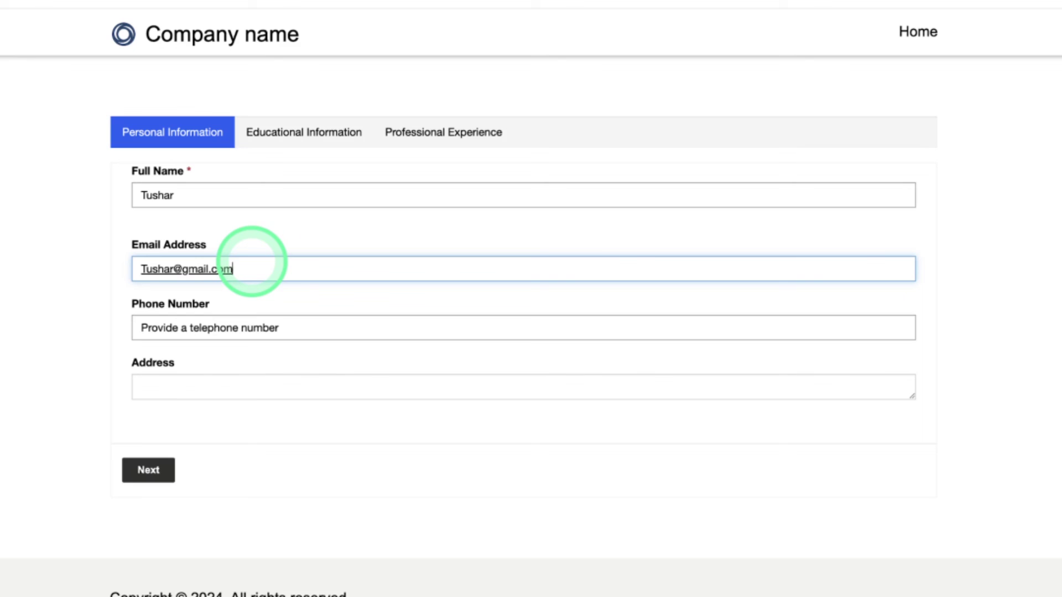
Enter the applicant's phone number and address, then go to Educational Information
click(244, 328)
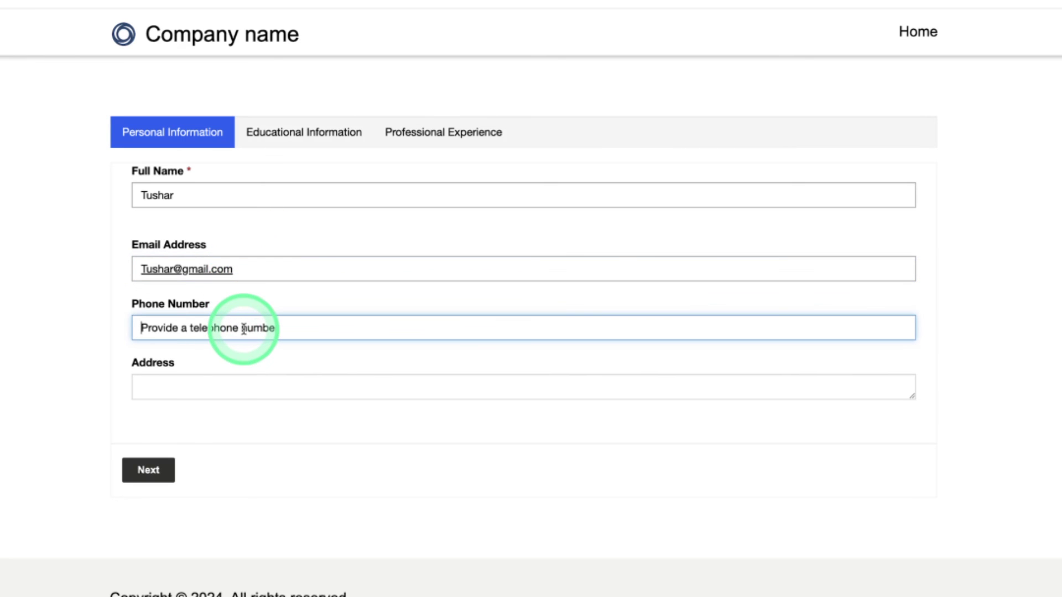
text(34634636)
click(217, 385)
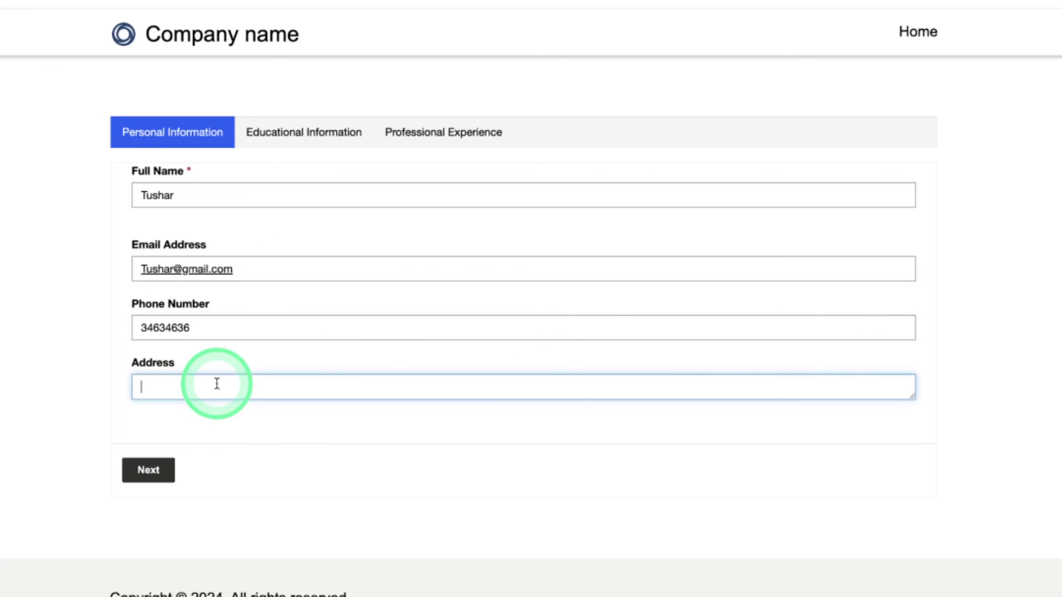
text(Delhi)
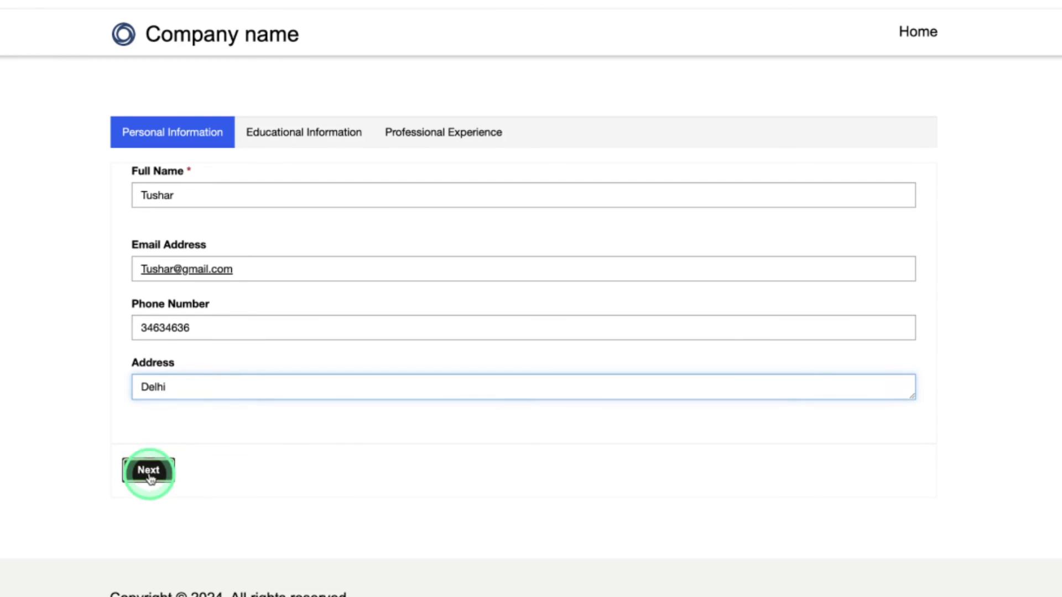
click(148, 470)
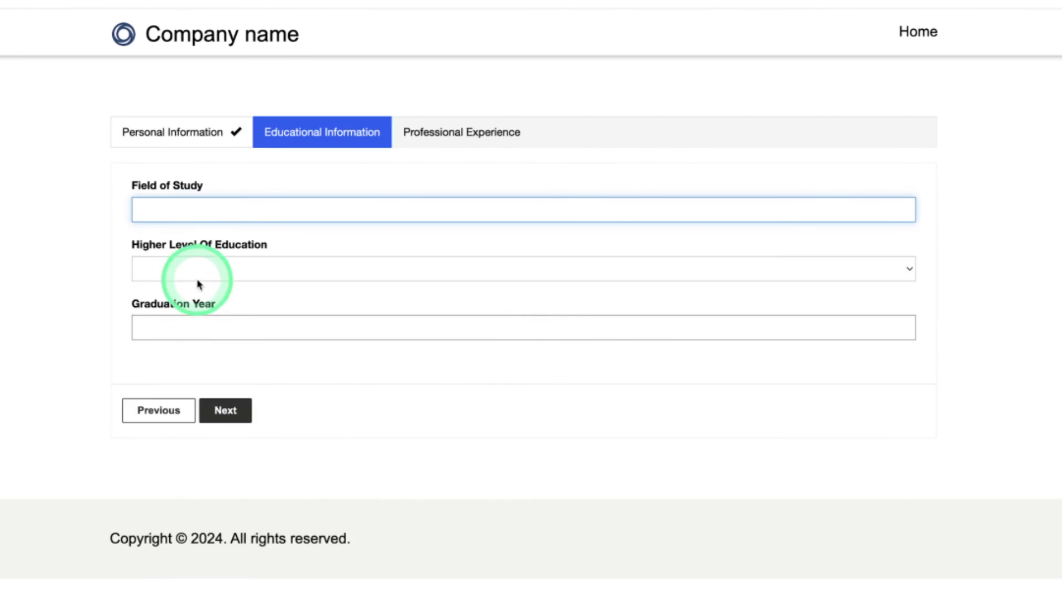
Enter Computer Science Enginnering, Bachelor's Degree and graduation year 2023, then go to Professional Experience
text(Computer)
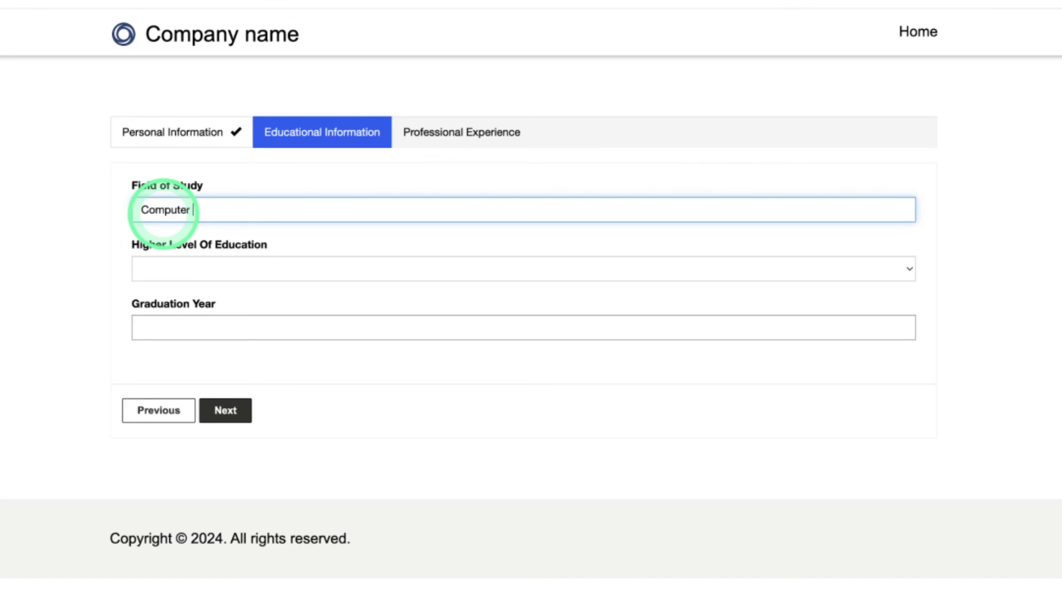
text( Science Enginnering)
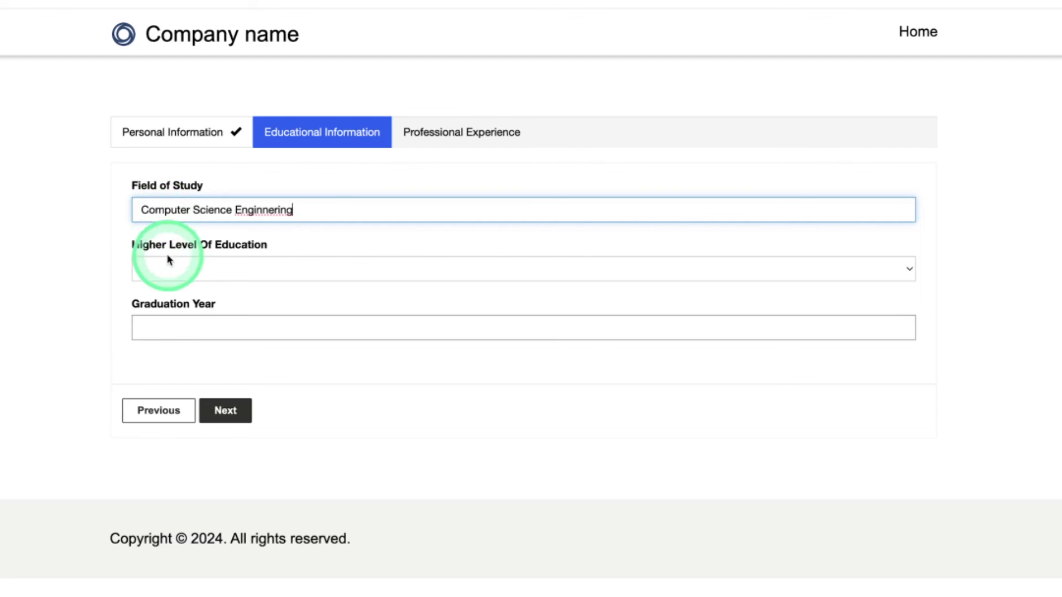
click(177, 270)
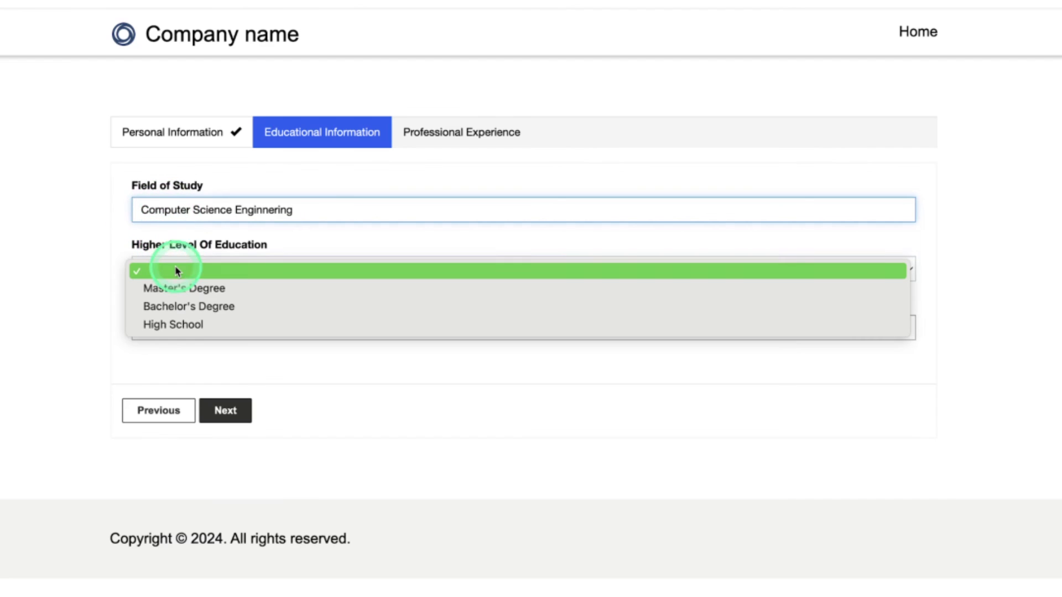
click(189, 306)
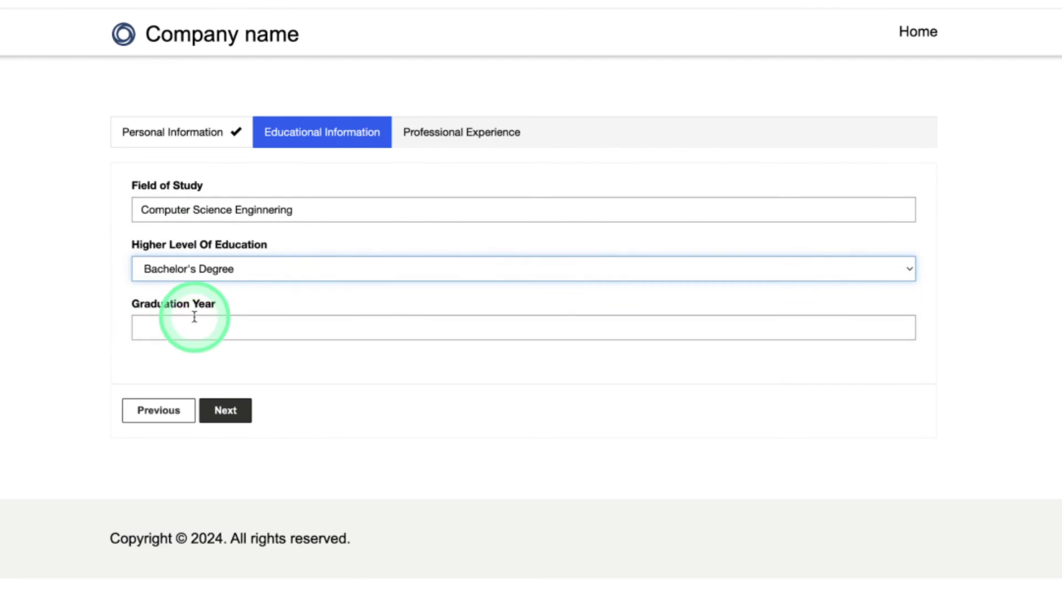
click(196, 325)
text(20)
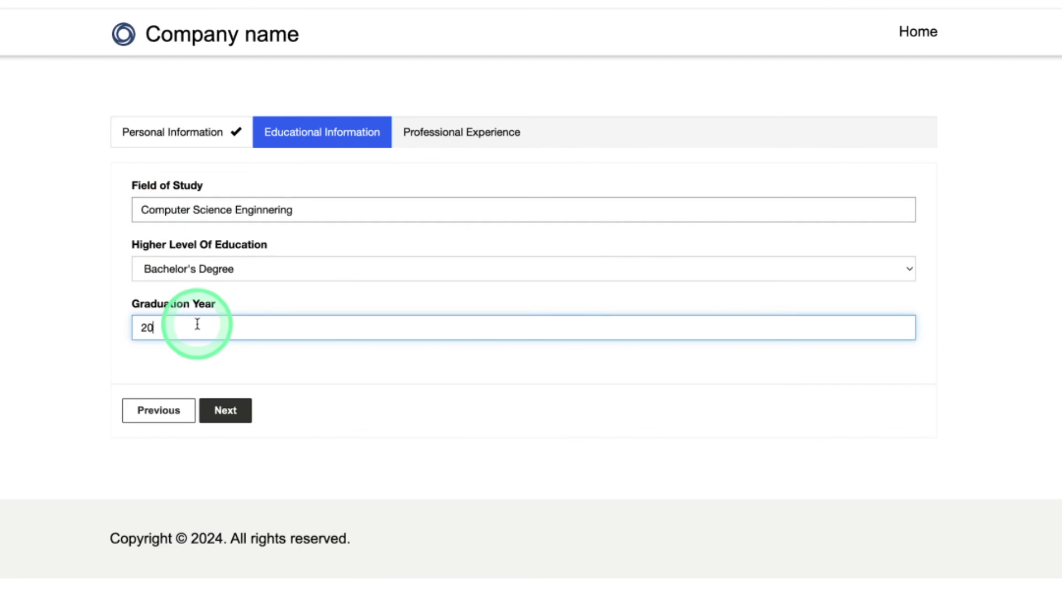
text(23)
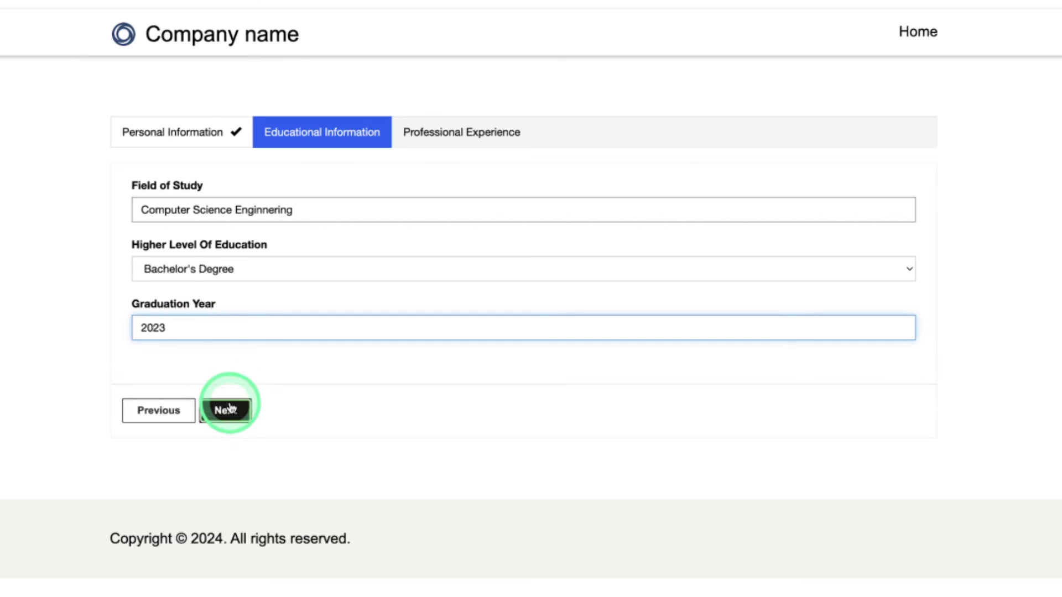
click(230, 408)
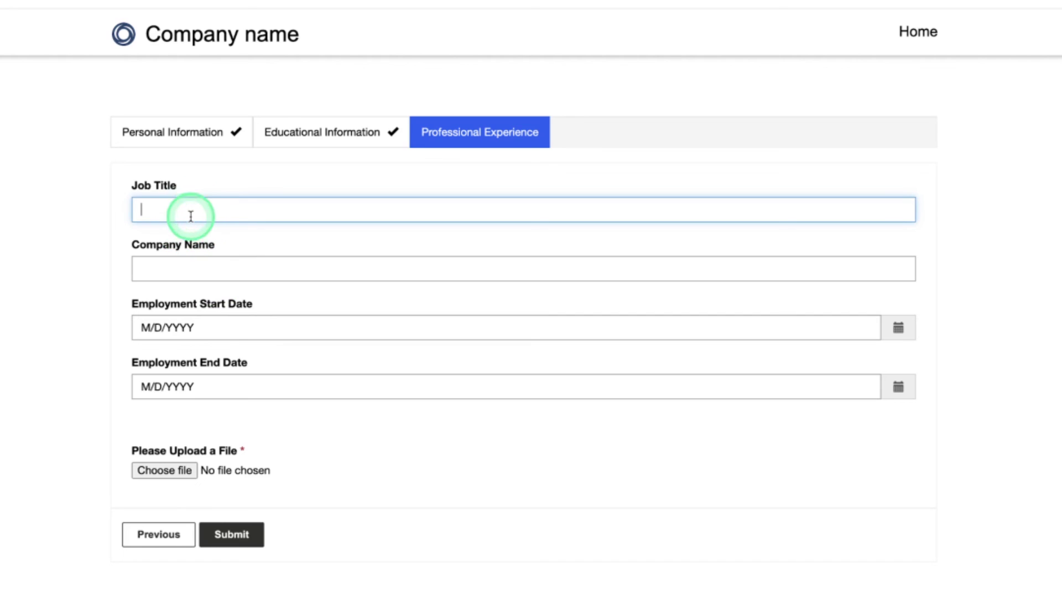
Enter job title 'web intern' and company name 'xyz'
text(we)
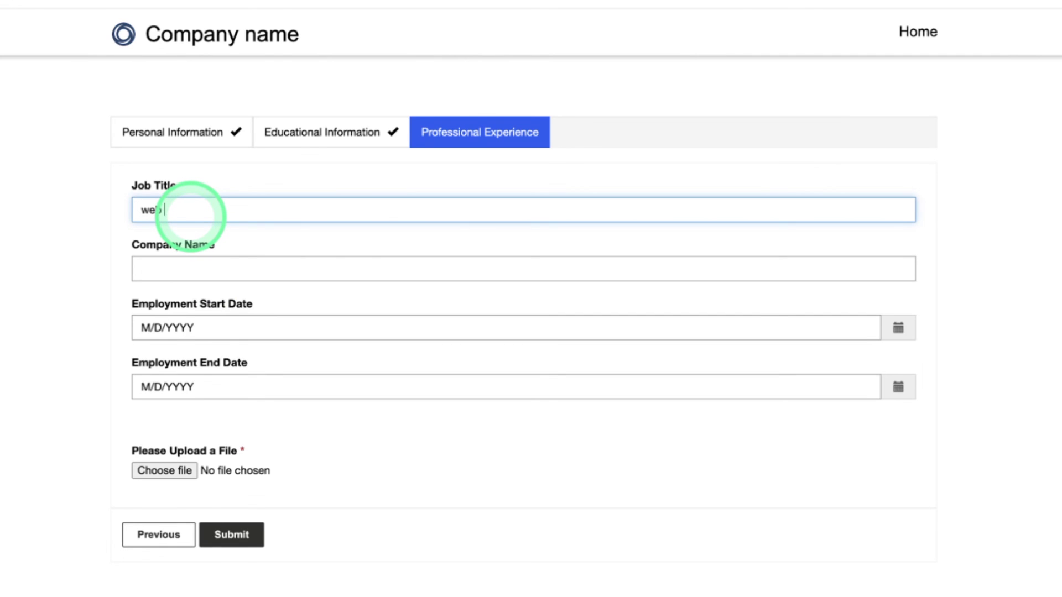
text(b intern)
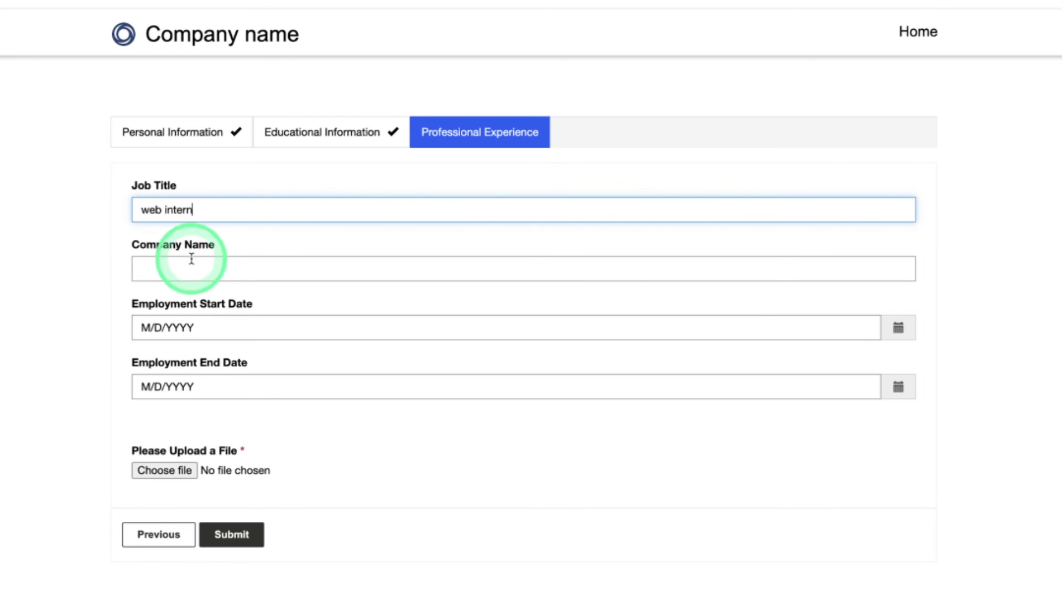
click(188, 272)
text(x)
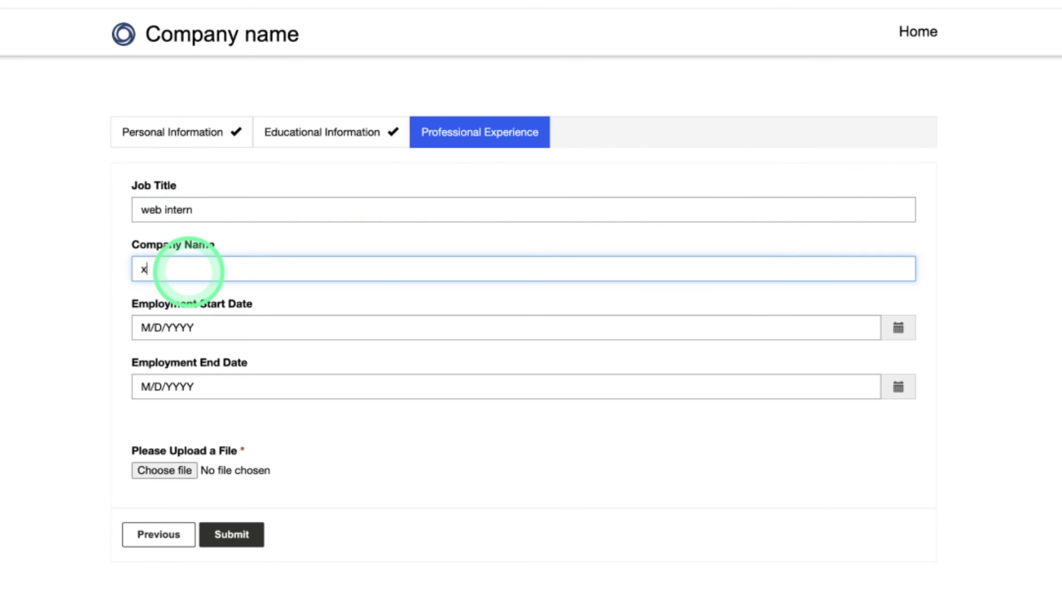
text(yz)
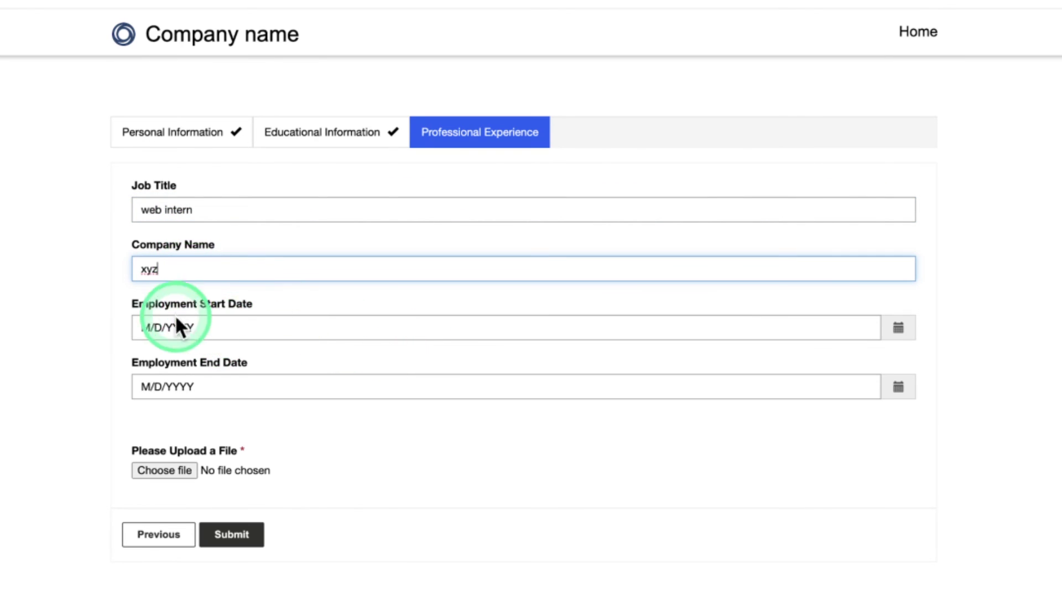
Set the employment dates from 2/6/2021 to 1/25/2024 using the calendar pickers
click(898, 328)
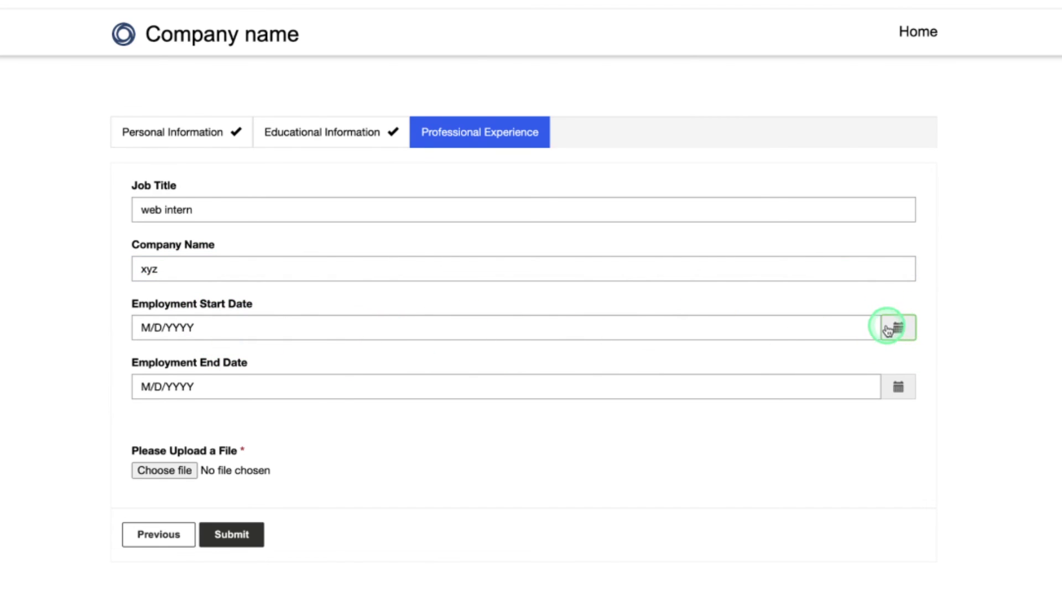
click(265, 356)
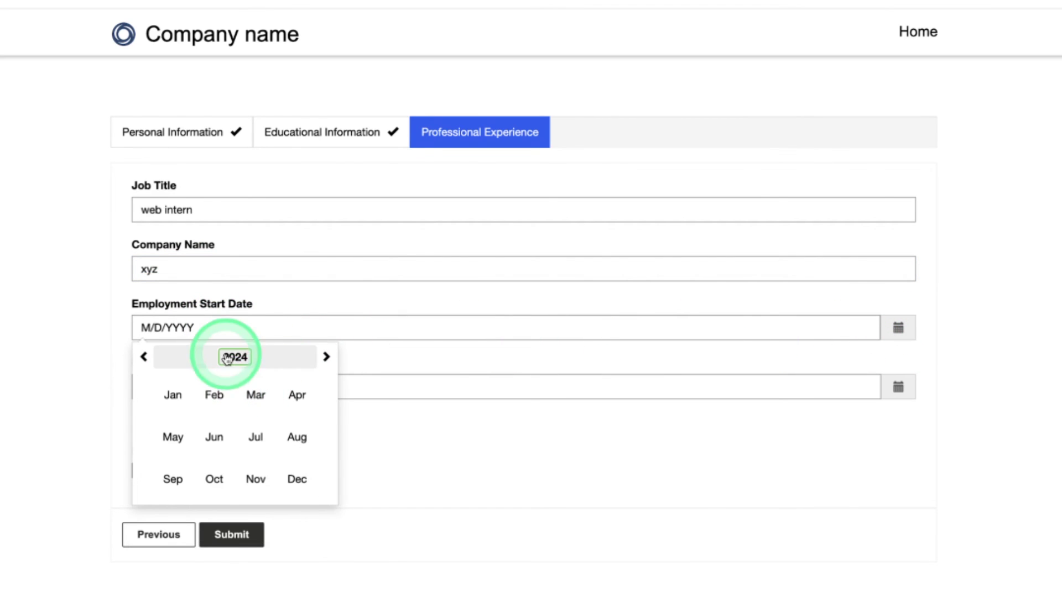
click(231, 355)
click(255, 395)
click(217, 396)
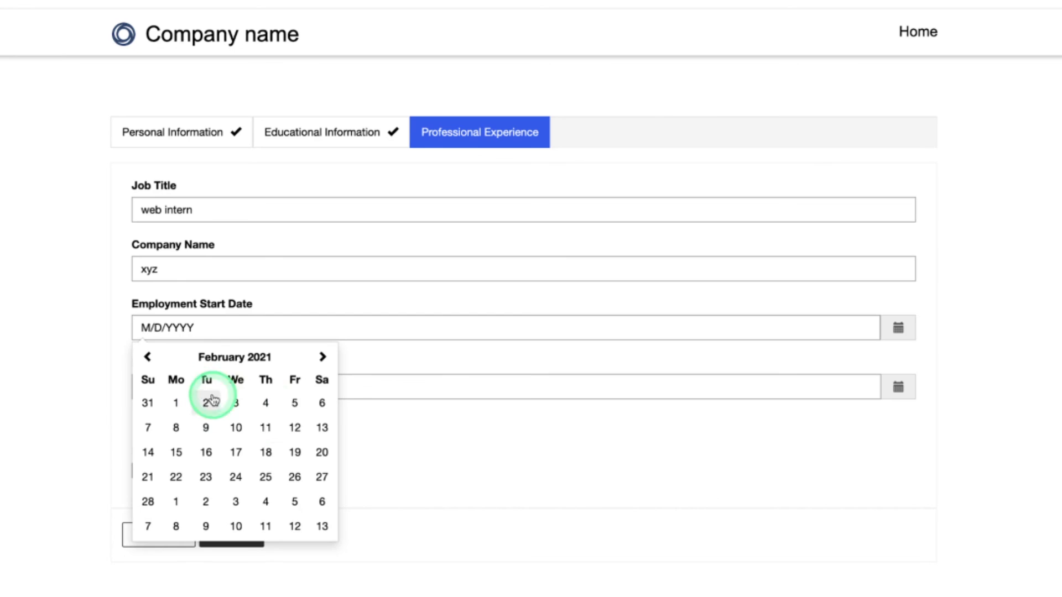
click(318, 403)
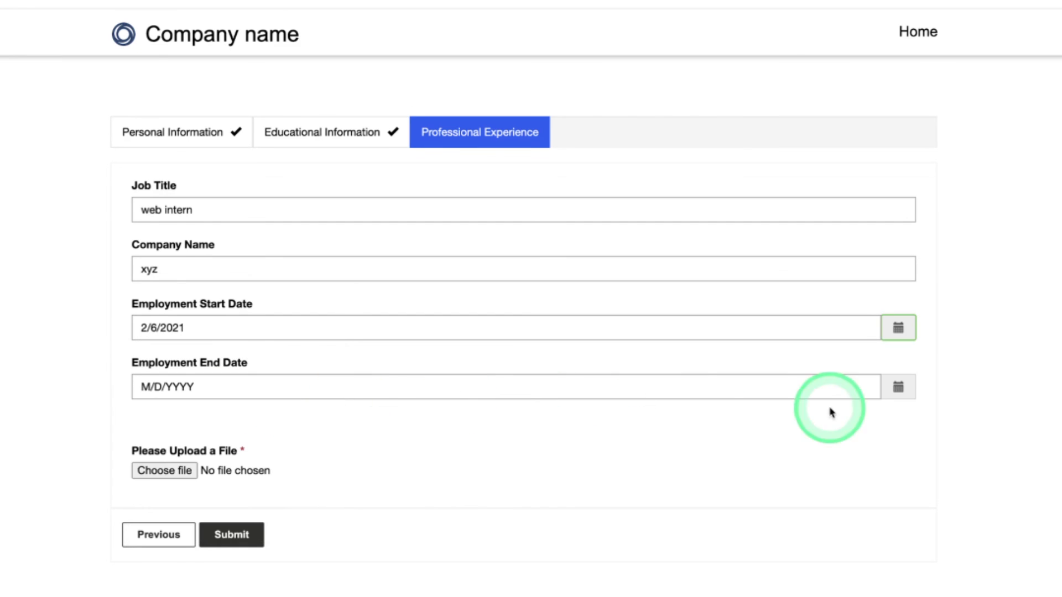
click(899, 390)
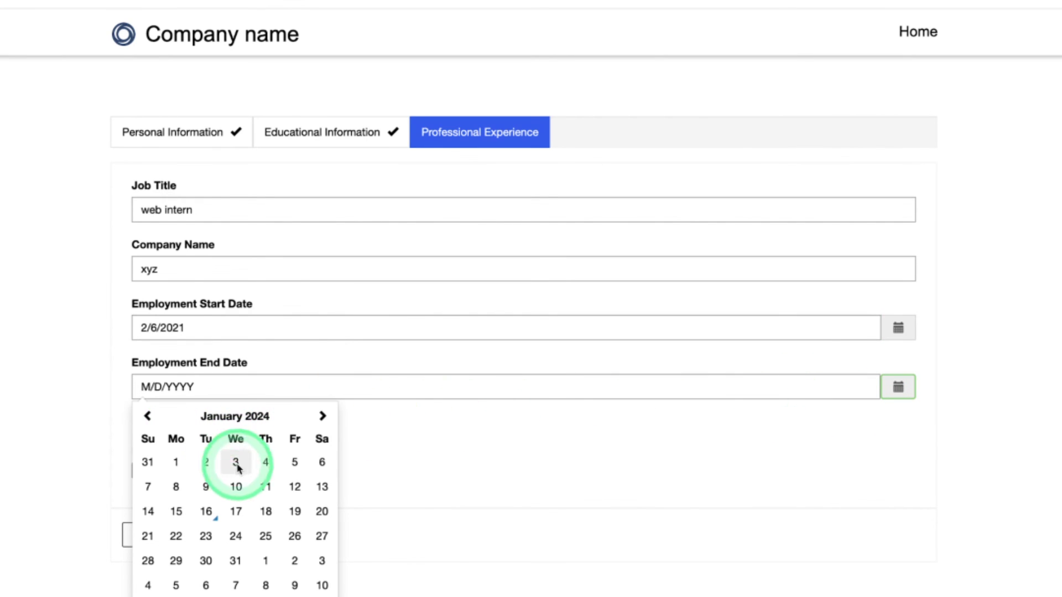
click(265, 535)
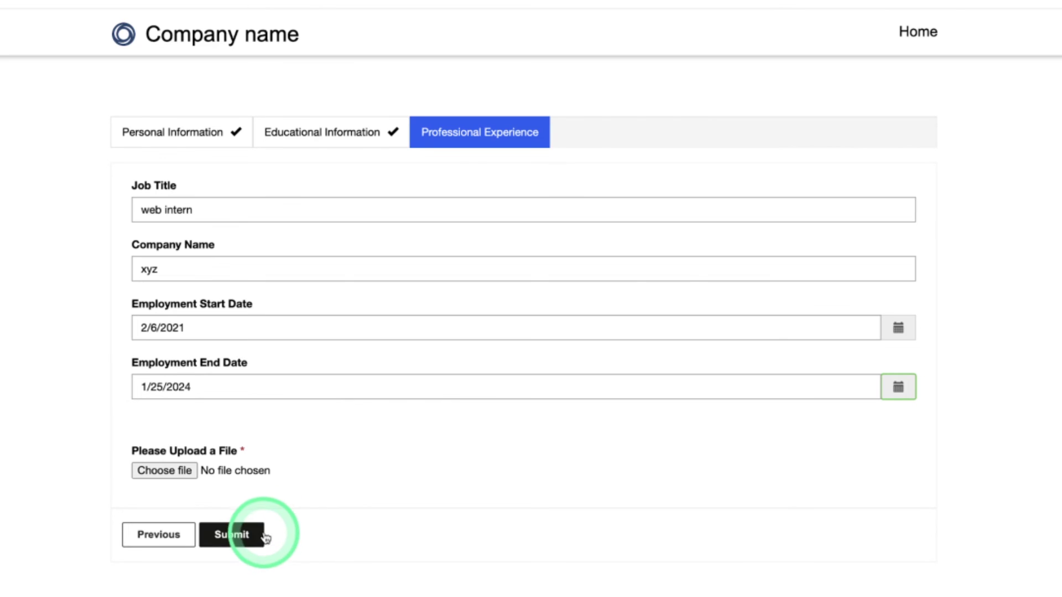
Attach the resume PDF to the upload field and submit the application
click(165, 477)
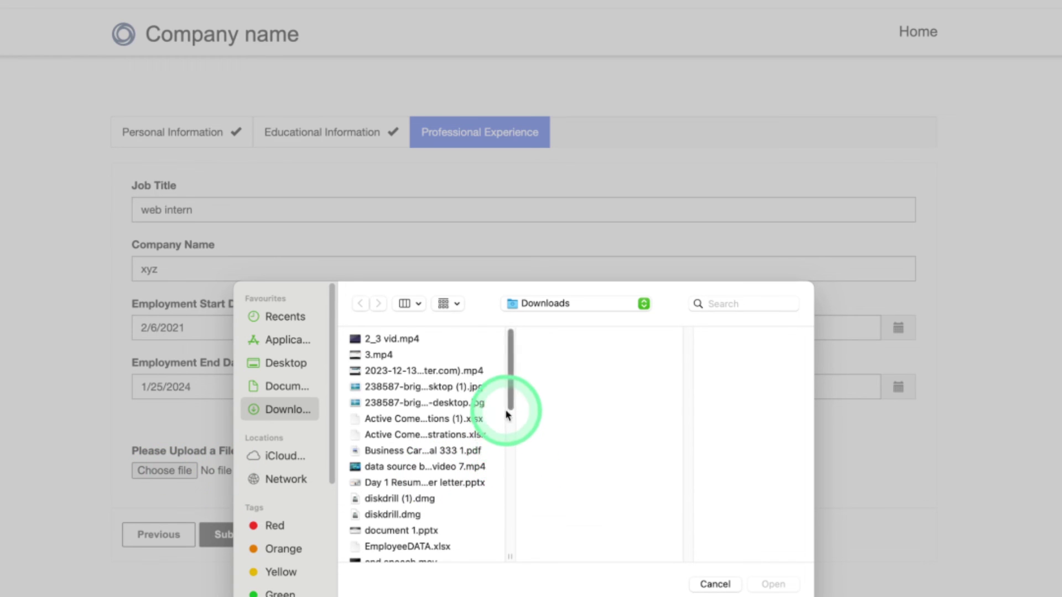
drag(511, 410, 512, 507)
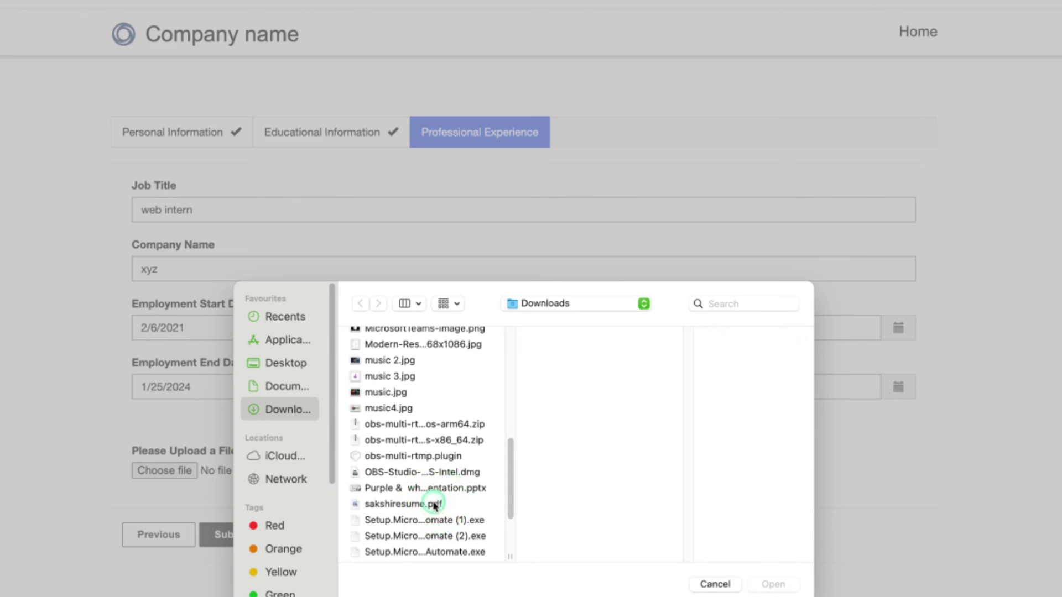
click(434, 503)
click(776, 584)
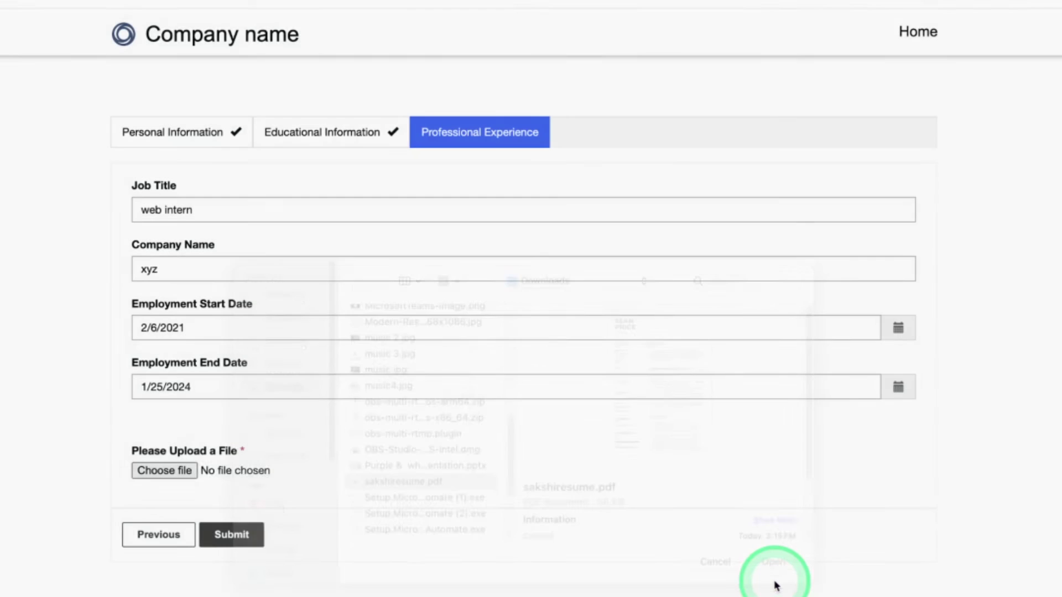
click(242, 537)
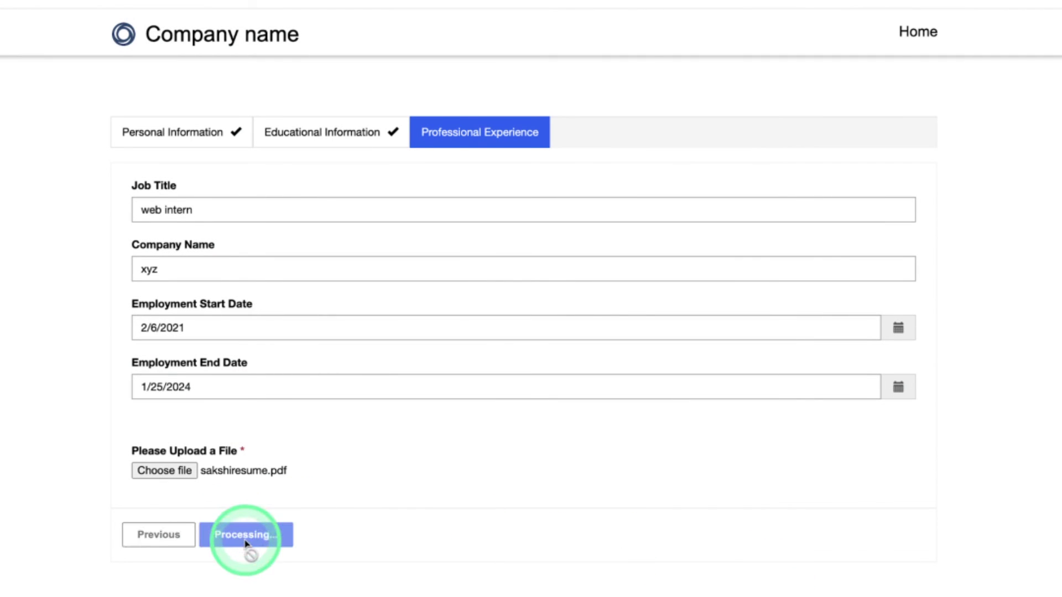